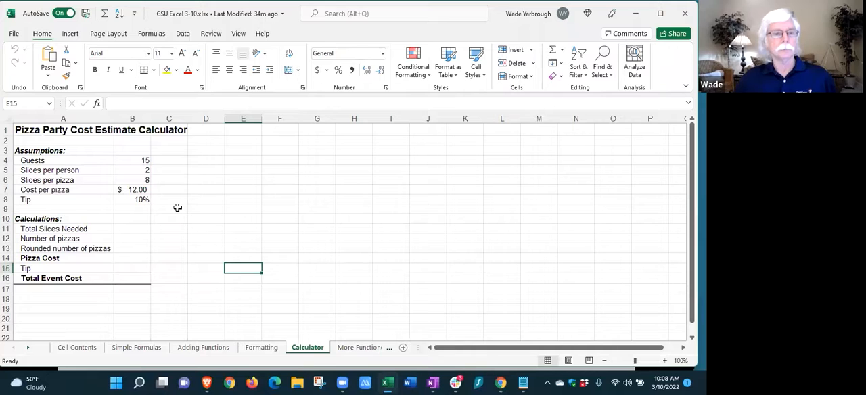
Calculate Total Slices Needed in cell B11 by multiplying guests by slices per person with the formula =B4*B5
click(138, 231)
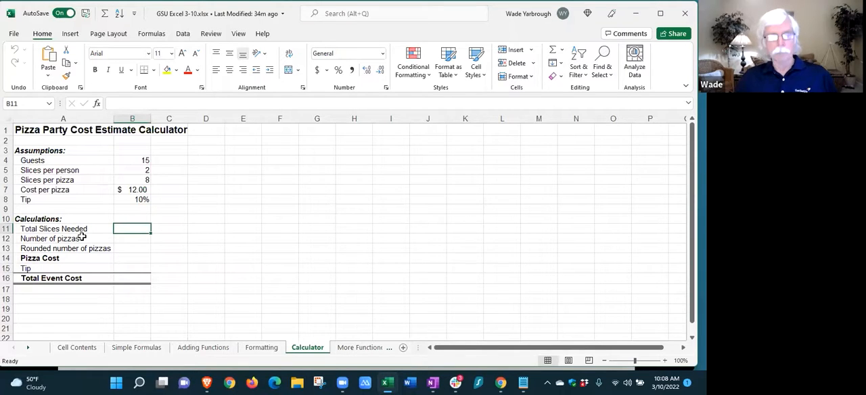
text(=)
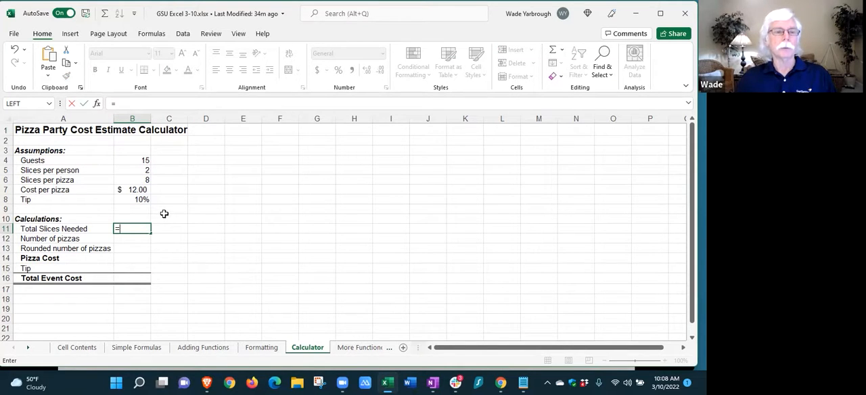
click(142, 161)
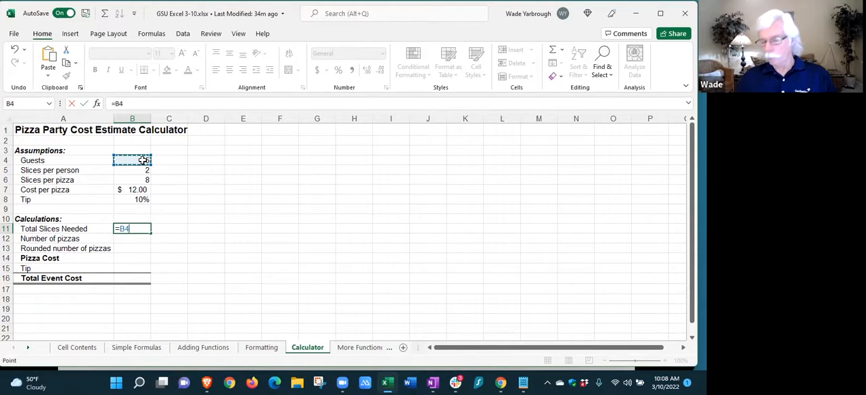
text(*)
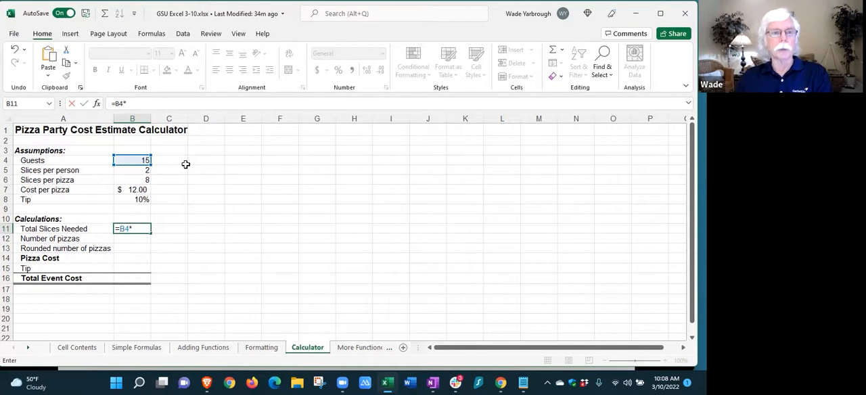
click(143, 173)
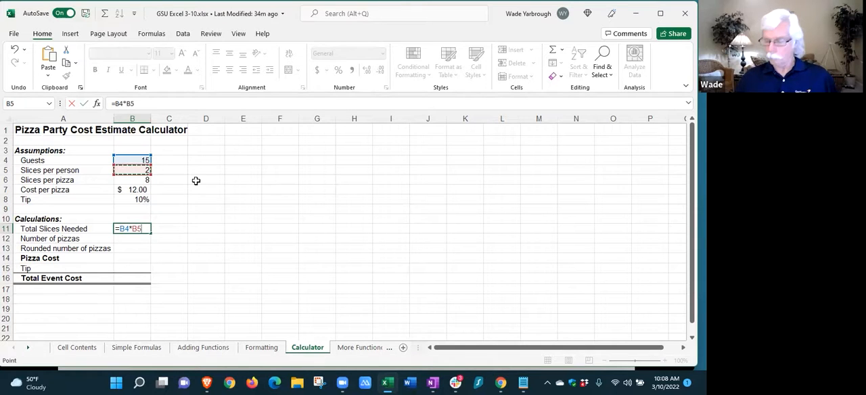
key(Return)
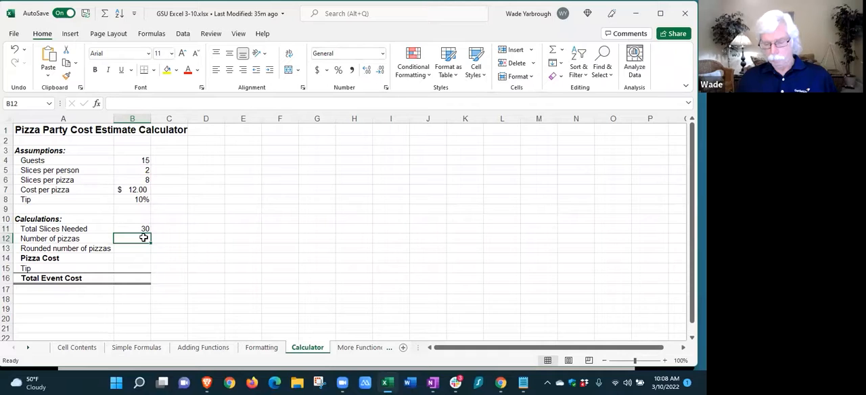
Calculate the Number of pizzas in cell B12 by dividing total slices by slices per pizza with =B11/B6
text(=)
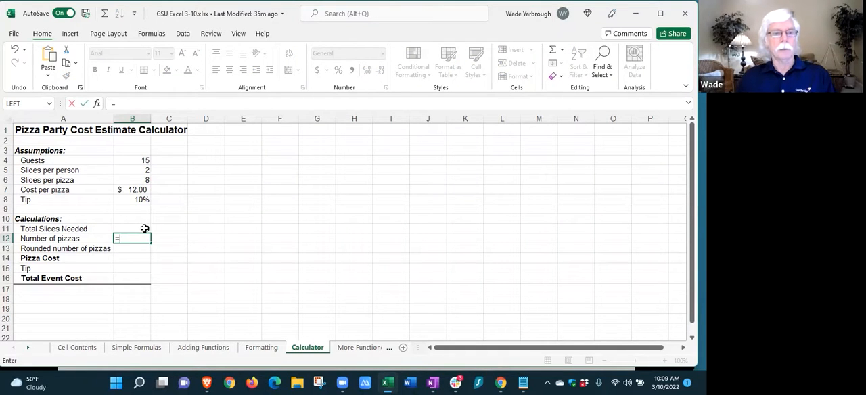
click(138, 229)
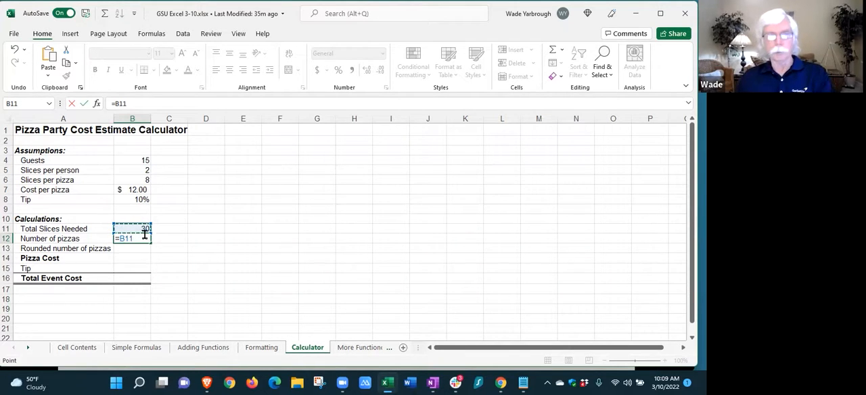
text(/)
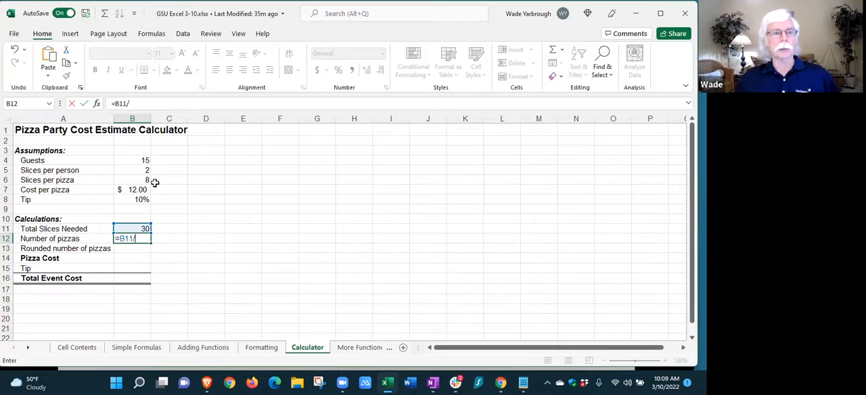
click(141, 179)
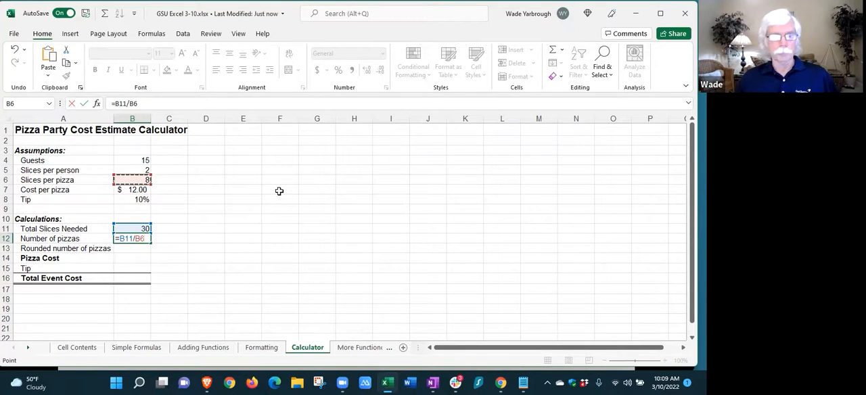
key(Return)
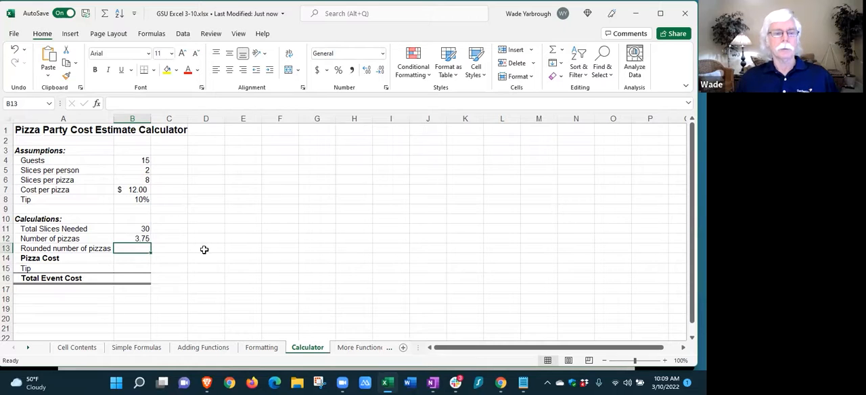
Start inserting a function in the Rounded number of pizzas cell B13 and search the function list for "round"
click(143, 240)
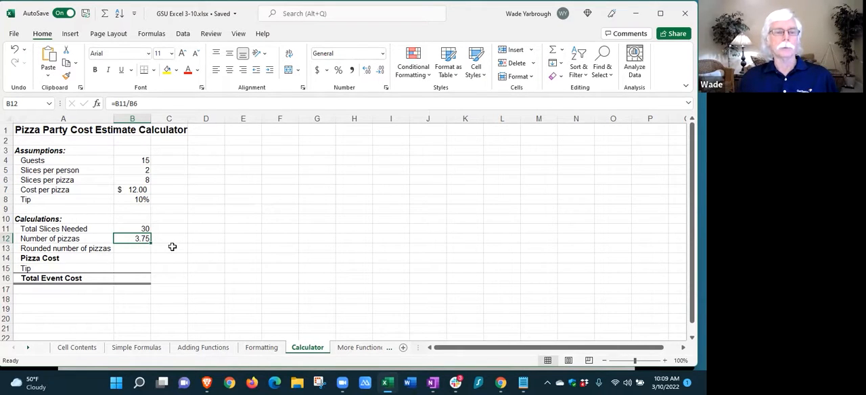
click(139, 248)
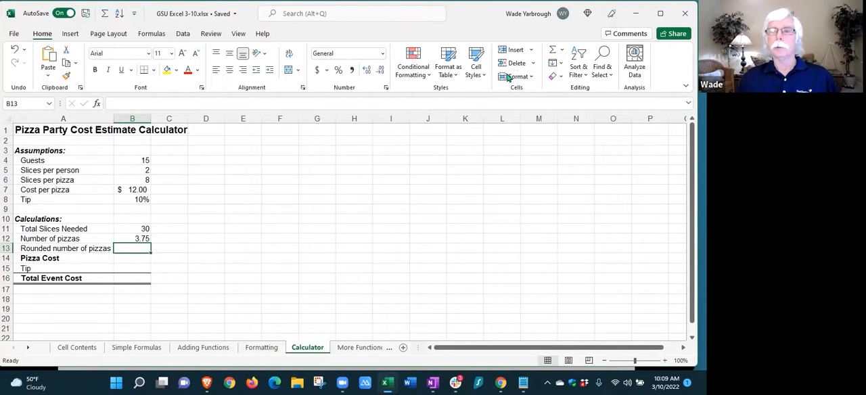
click(562, 51)
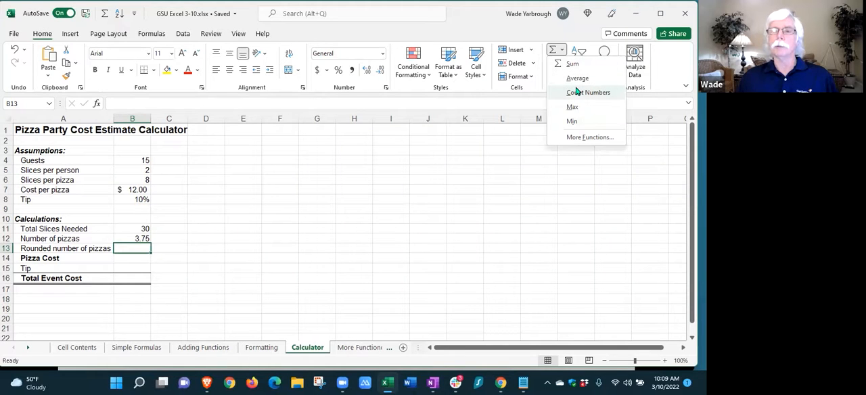
click(589, 137)
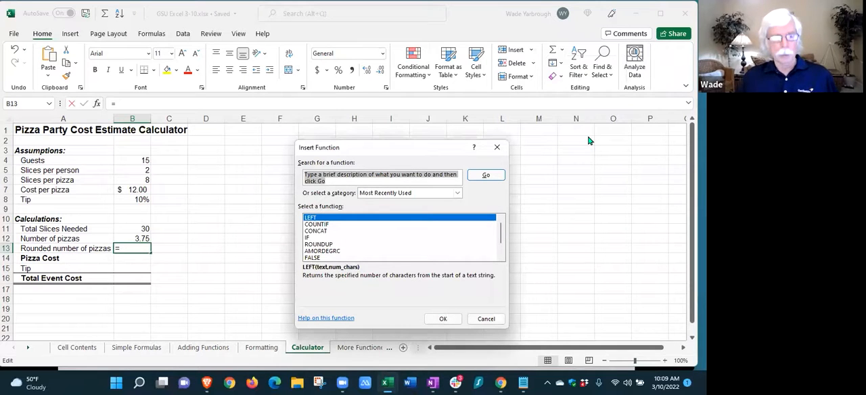
text(round)
key(Return)
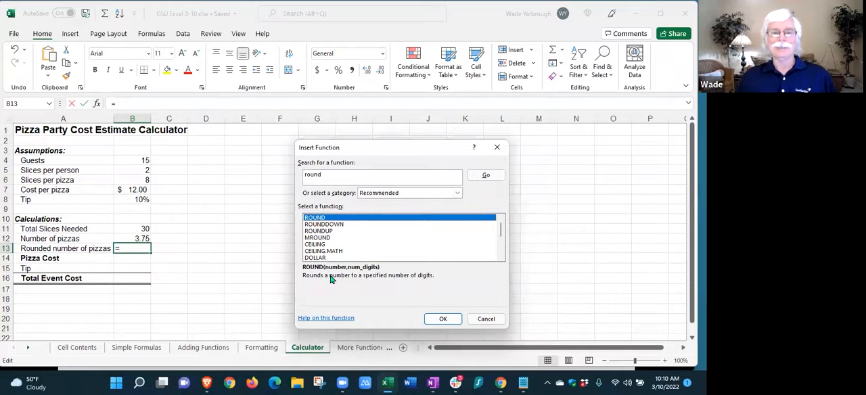
Review the descriptions of MROUND, ROUND and ROUNDDOWN, and insert the ROUNDUP function into cell B13
click(322, 238)
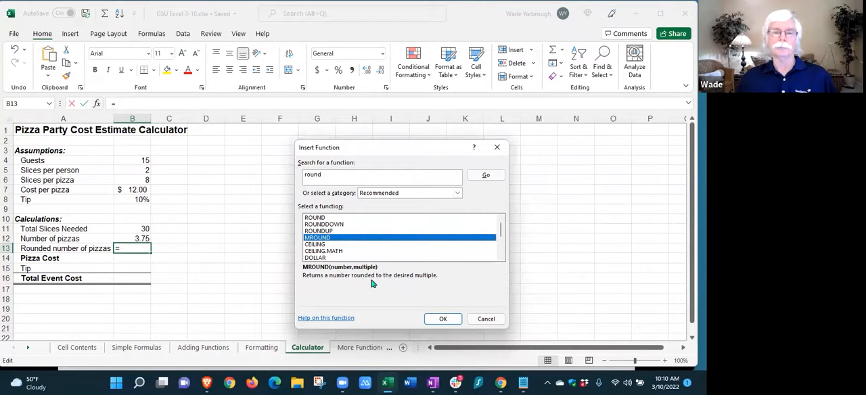
click(321, 218)
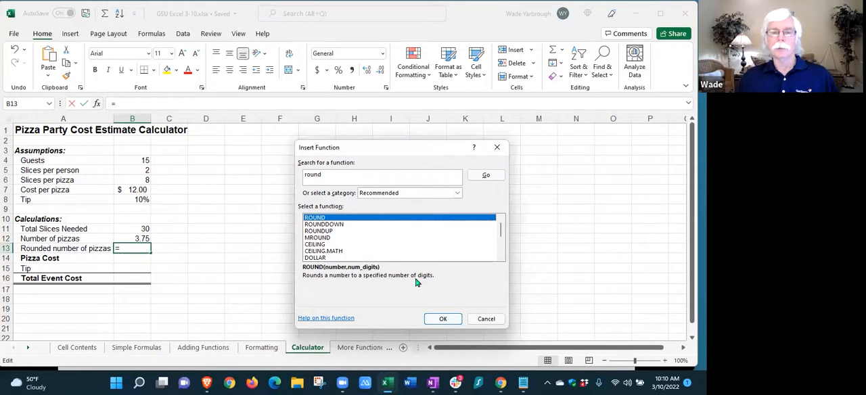
click(333, 225)
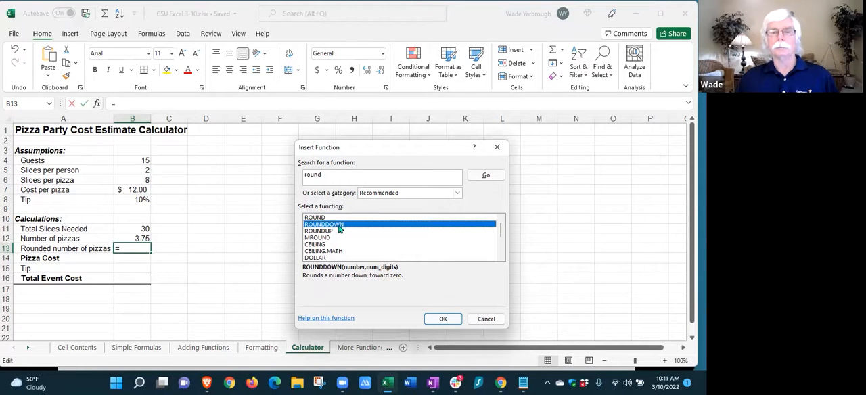
click(325, 232)
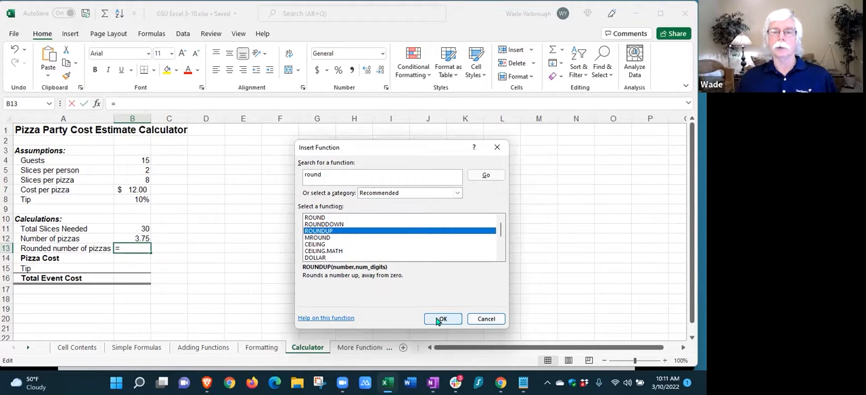
key(ctrl)
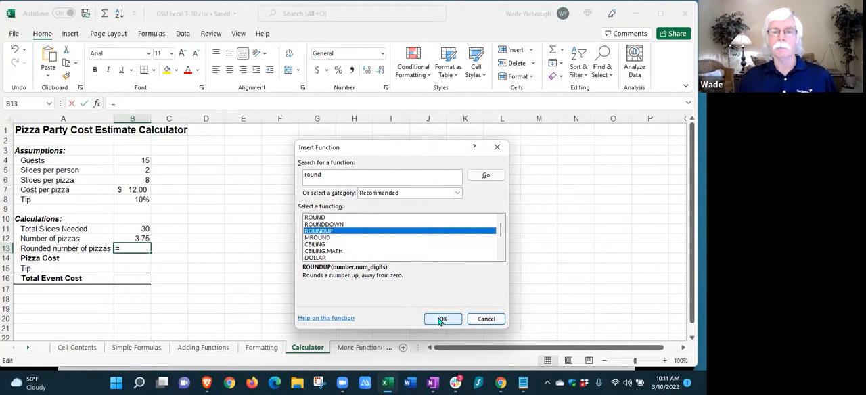
click(441, 319)
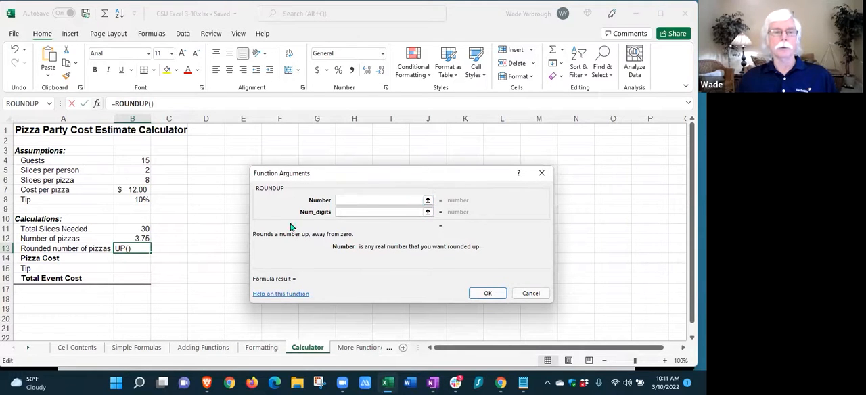
Set the ROUNDUP arguments to Number B12 and Num_digits 0, and enter the function in cell B13
click(139, 241)
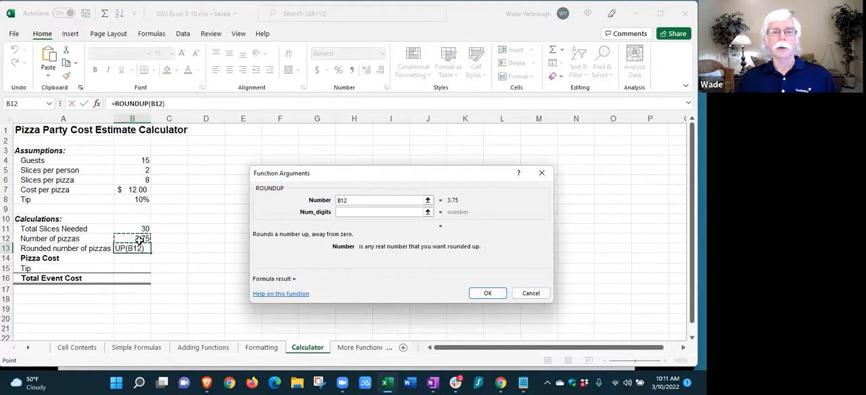
click(339, 212)
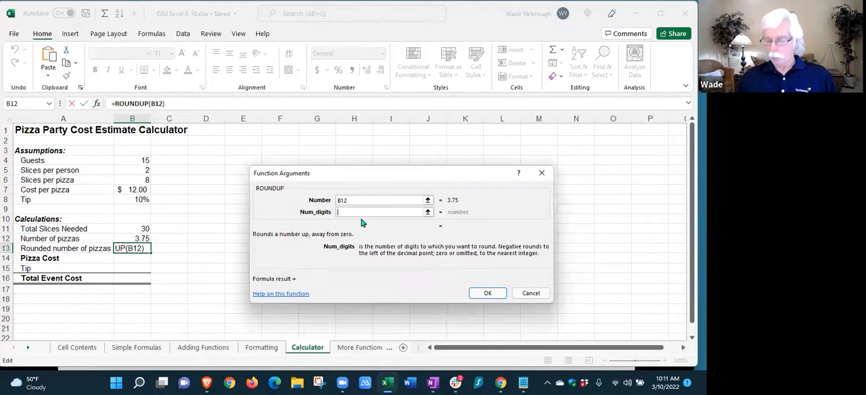
text(0)
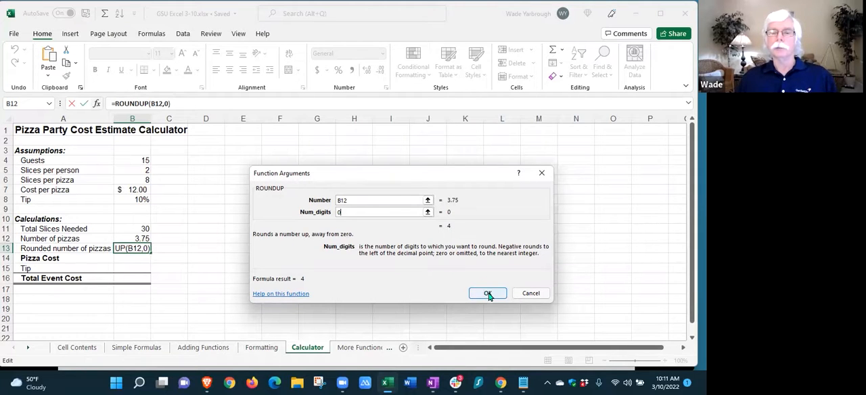
click(488, 293)
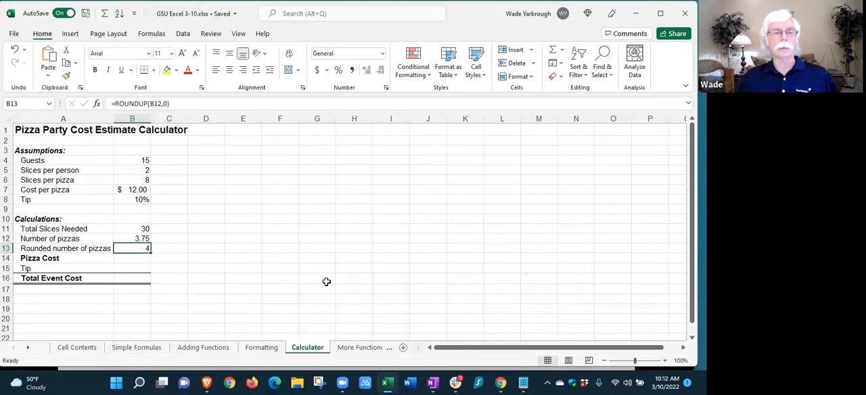
Calculate the Pizza Cost in cell B14 by multiplying the rounded number of pizzas by cost per pizza with =B13*B7
click(137, 257)
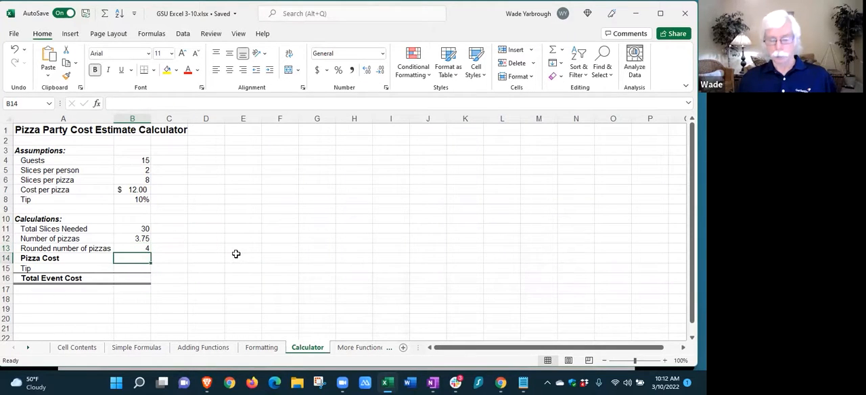
text(=)
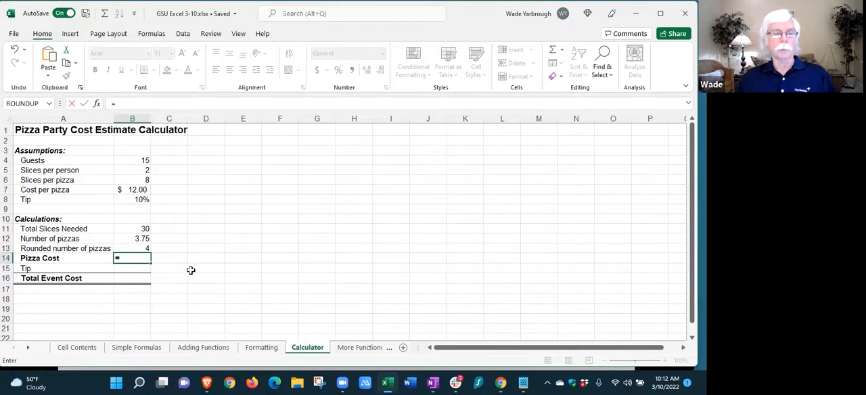
click(141, 248)
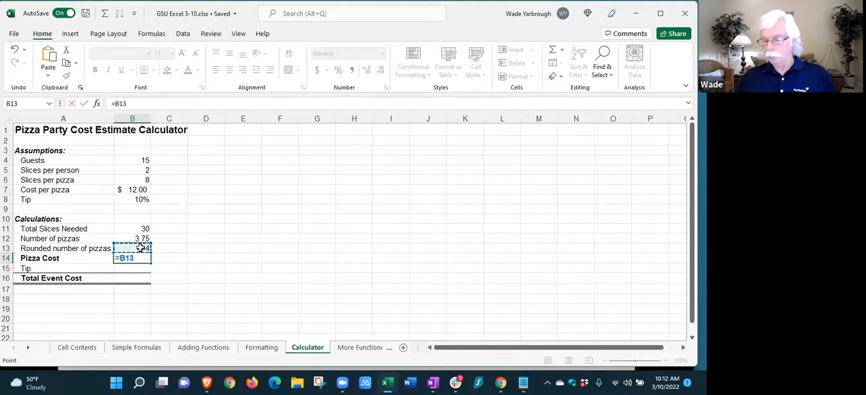
text(*)
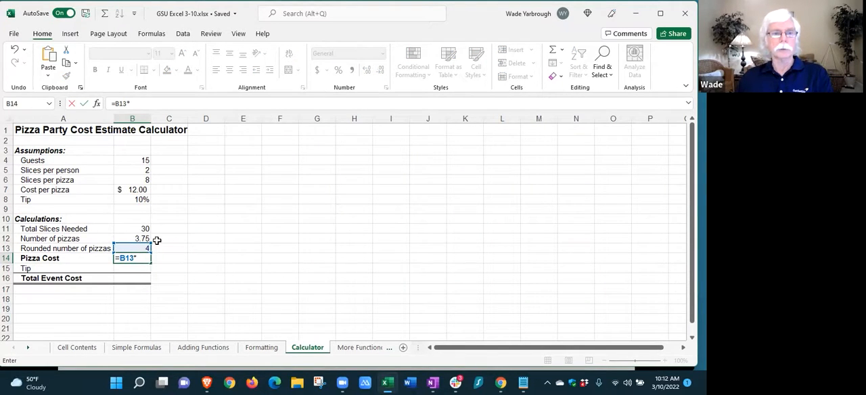
click(137, 188)
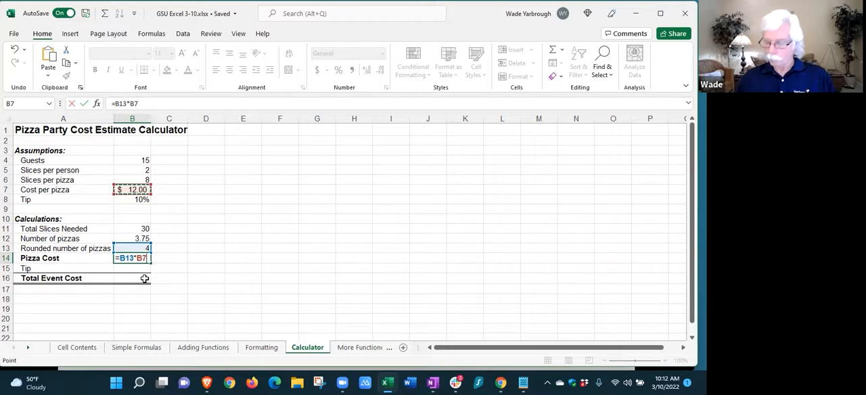
key(Return)
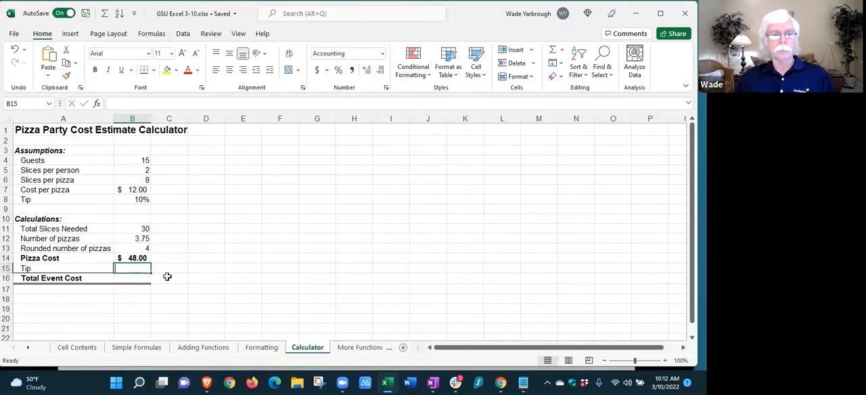
Calculate the Tip amount in cell B15 by multiplying the pizza cost by the tip percentage with =B14*B8
text(=)
click(138, 259)
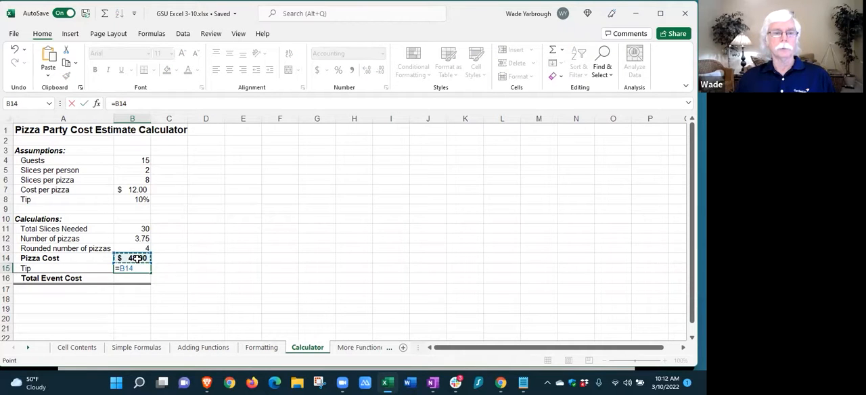
text(*)
click(141, 200)
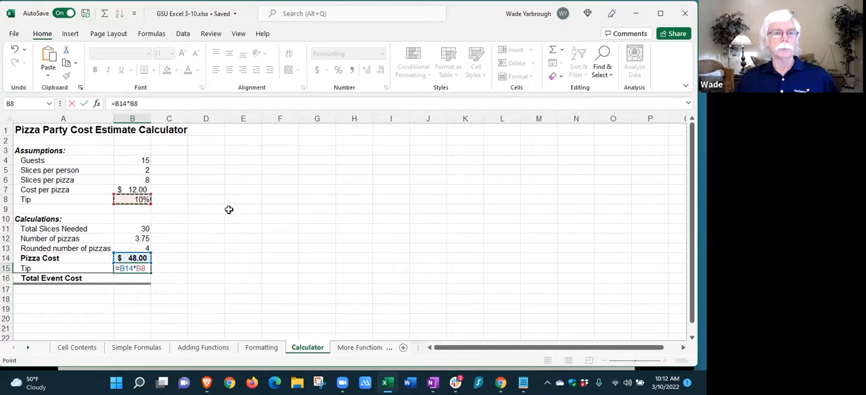
key(Return)
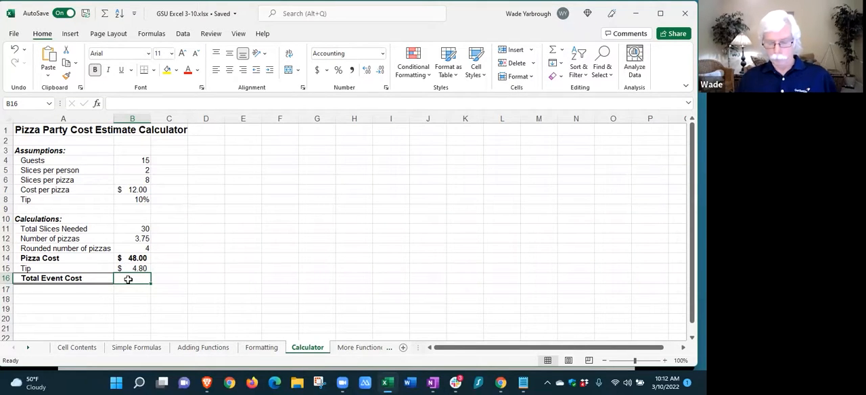
Calculate the Total Event Cost in cell B16 by adding pizza cost and tip with =B14+B15
text(=)
click(139, 259)
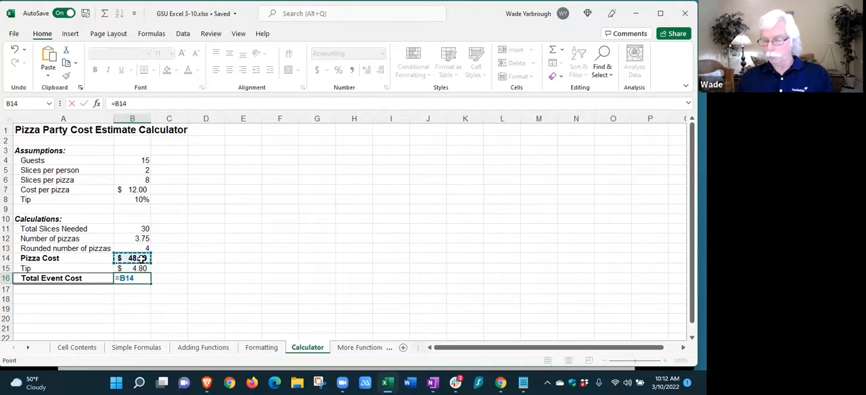
text(+)
click(134, 268)
key(Return)
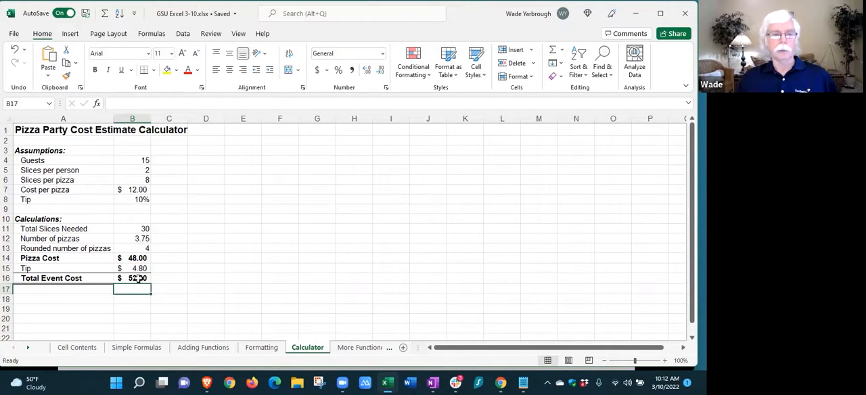
Replace the Total Event Cost formula in cell B16 with the Sum function over the pizza cost and tip, =SUM(B14:B15)
click(138, 278)
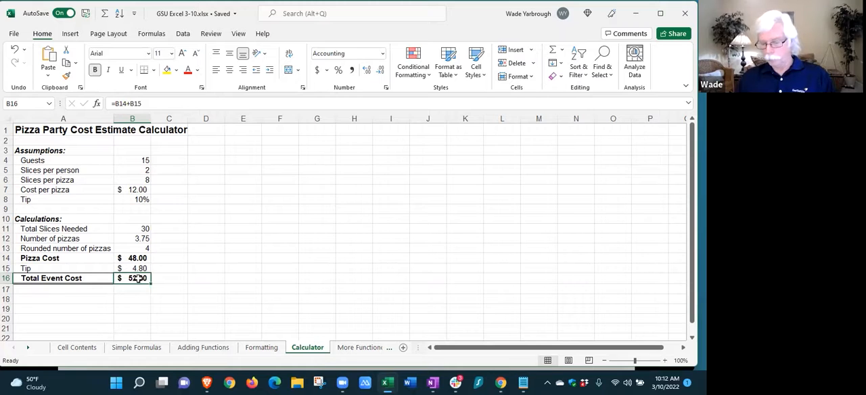
key(Delete)
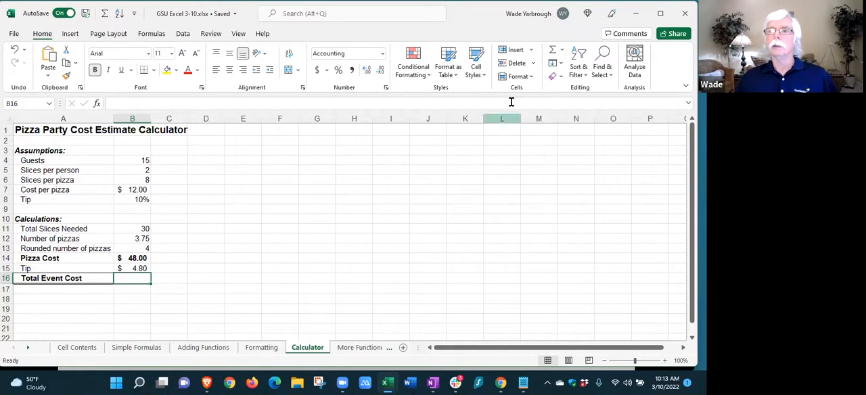
click(560, 53)
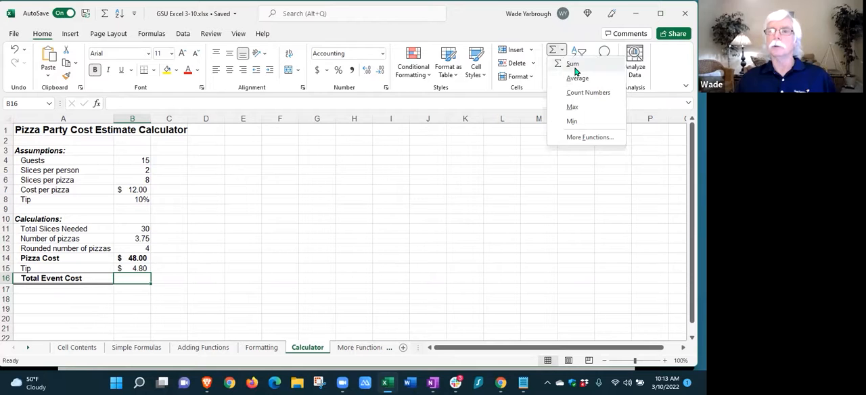
click(575, 65)
drag(135, 258, 140, 267)
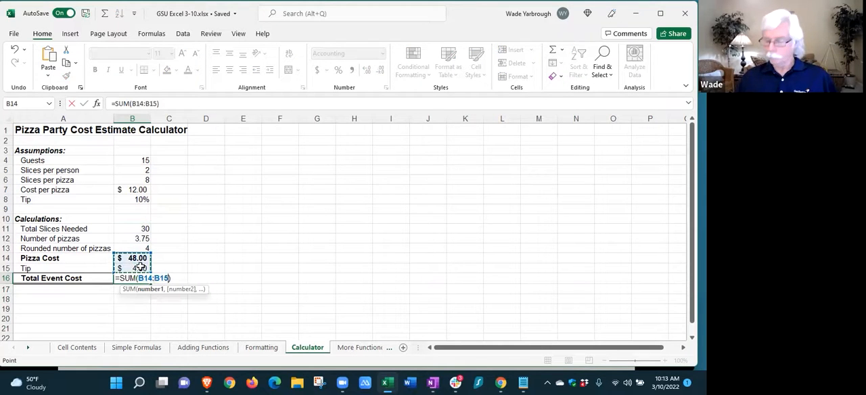
key(Return)
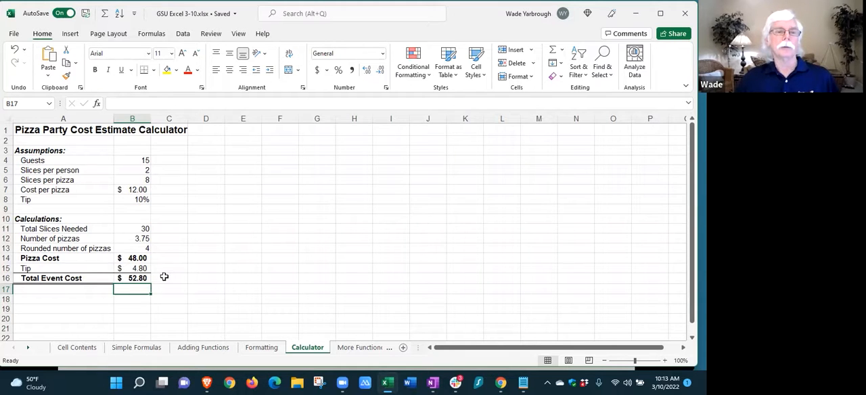
Test the calculator by setting Guests in B4 to 18 and Slices per person in B5 to 2.5
click(138, 162)
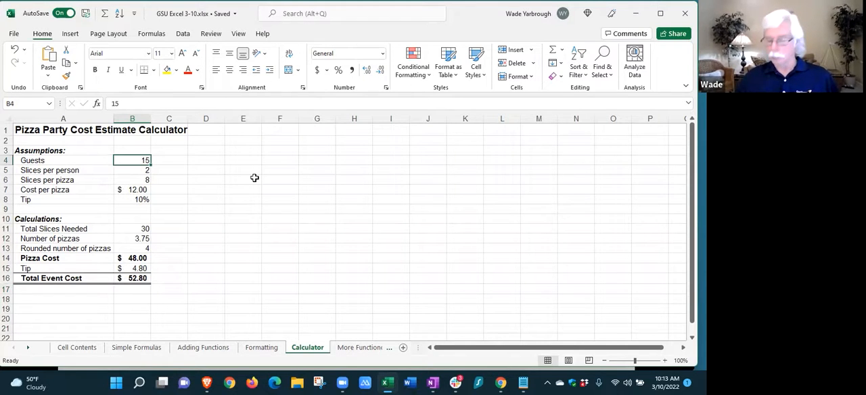
text(18)
key(Return)
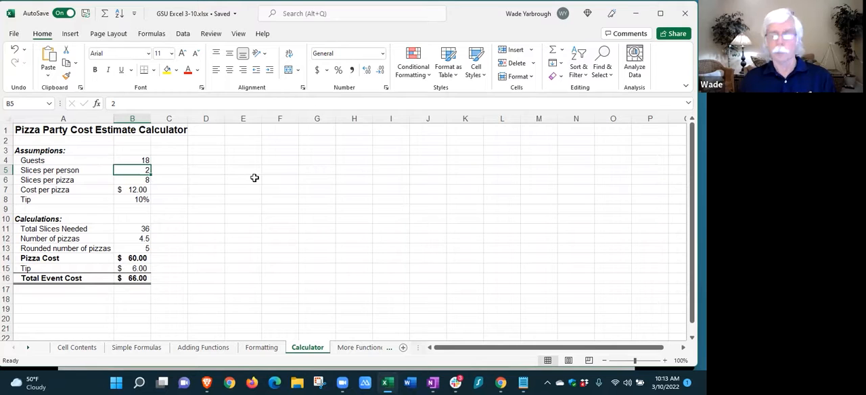
text(2.5)
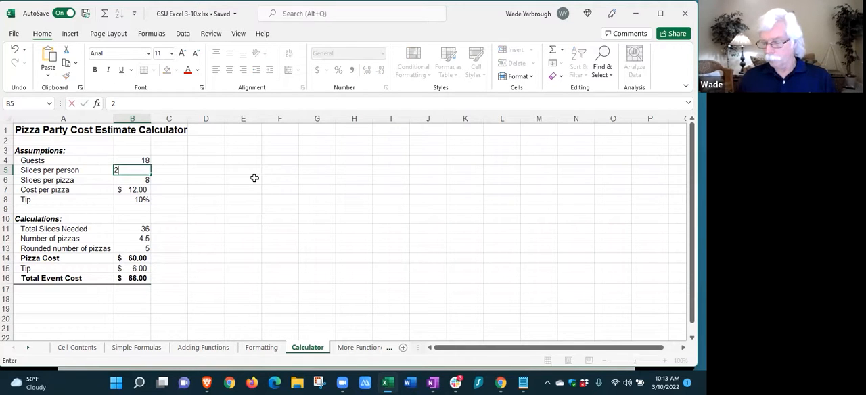
key(Return)
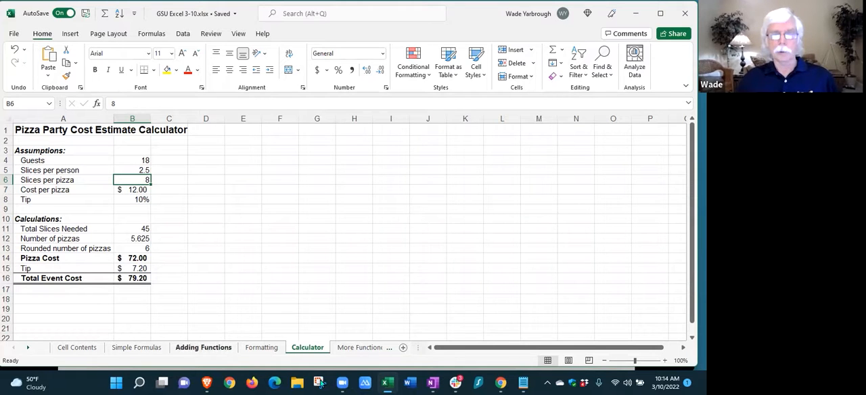
Open the More Functions sheet and bring the column headings of the donor list into view
click(348, 348)
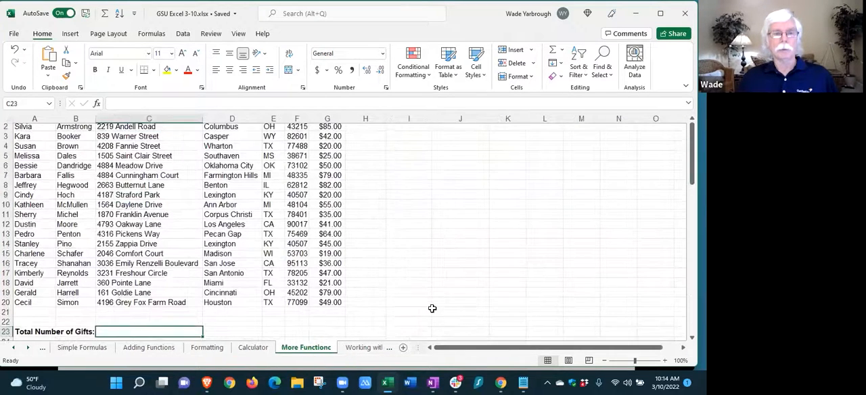
scroll(433, 308, up, 1)
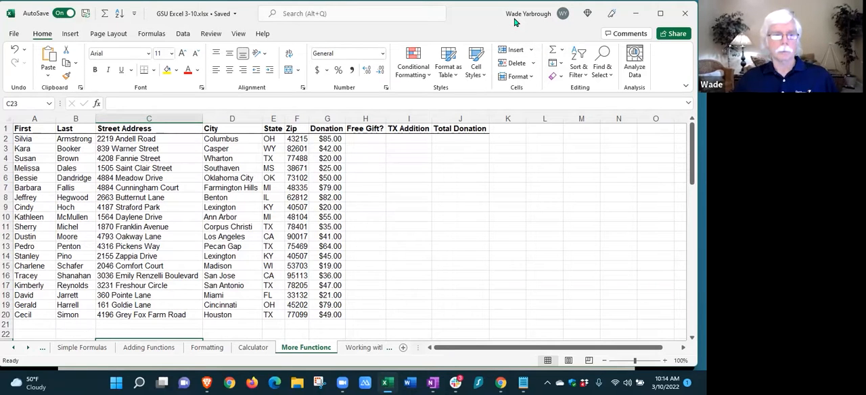
drag(501, 9, 496, 22)
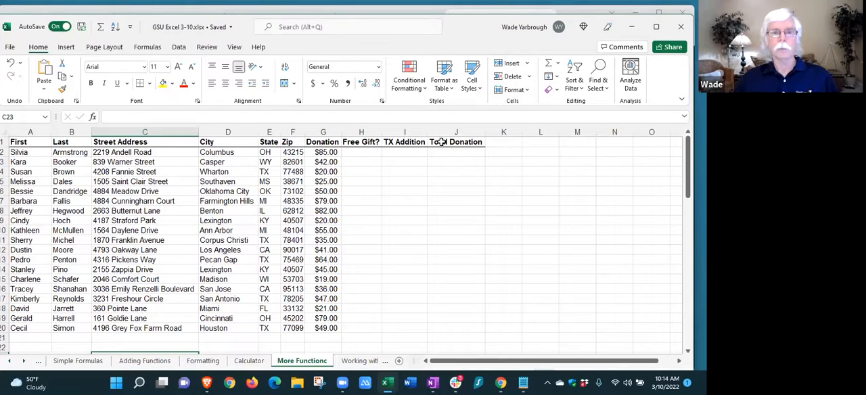
double_click(495, 22)
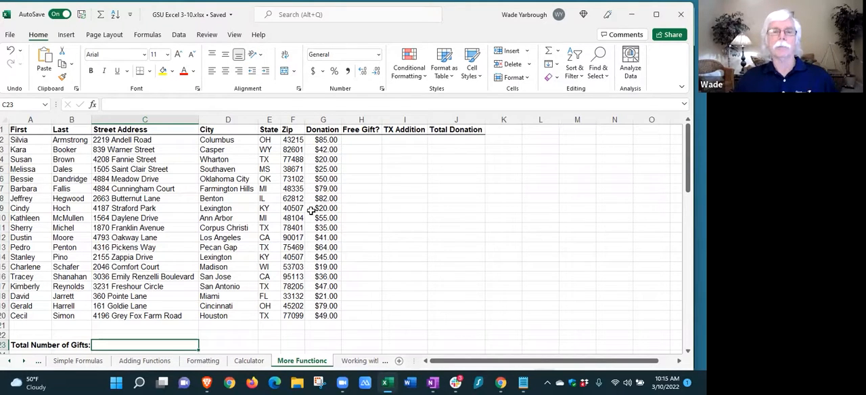
Insert the IF function into cell H2, the first cell of the Free Gift? column
click(358, 139)
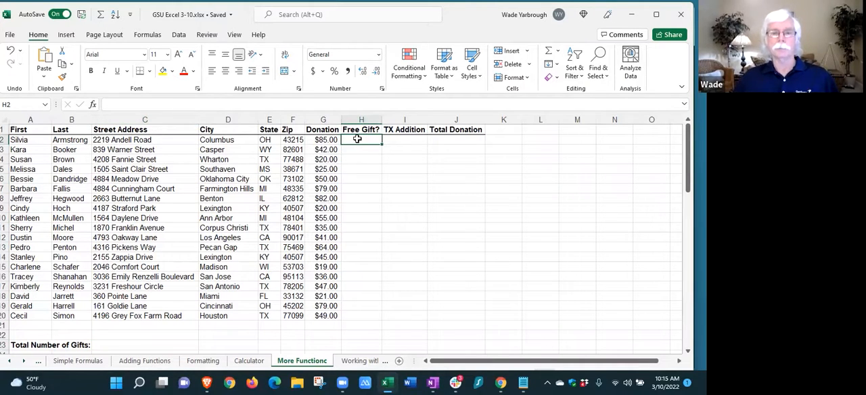
click(559, 52)
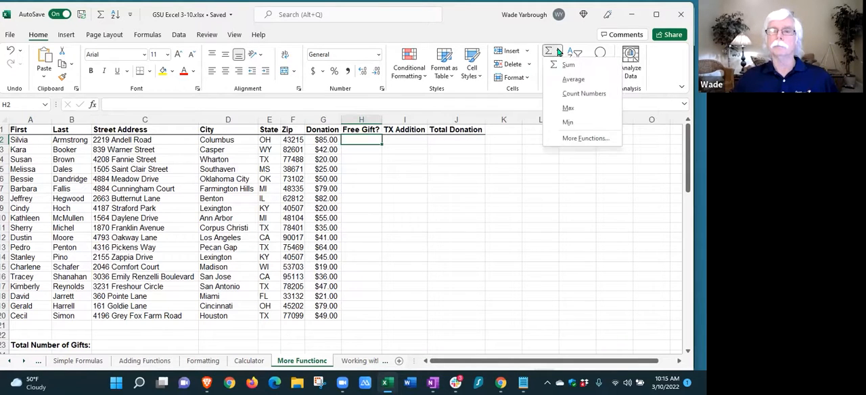
click(586, 139)
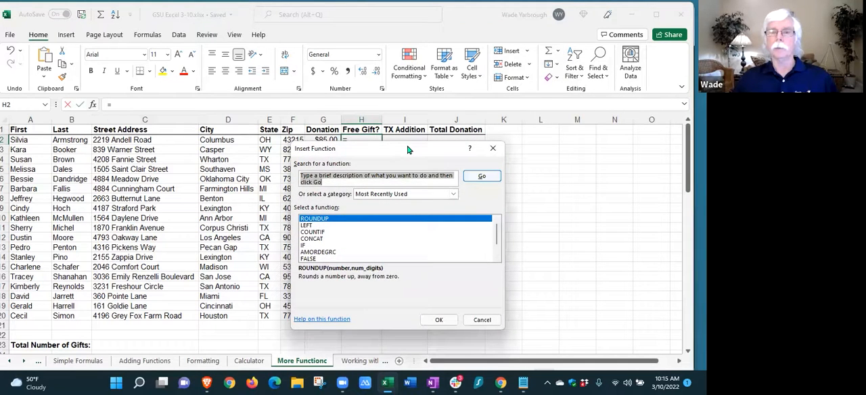
drag(408, 150, 520, 147)
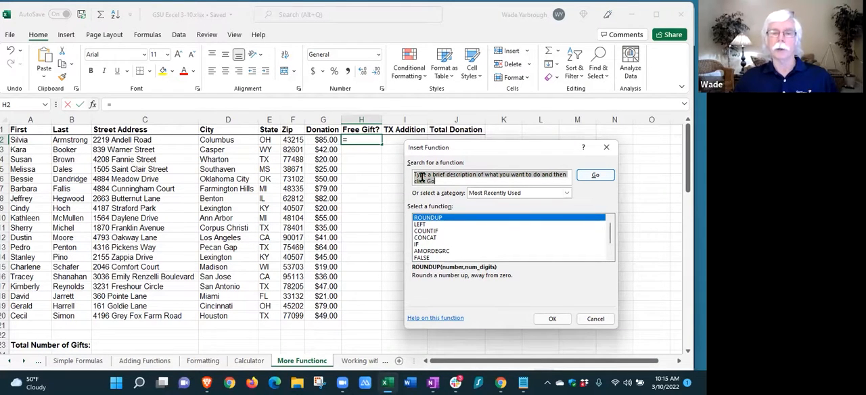
click(420, 244)
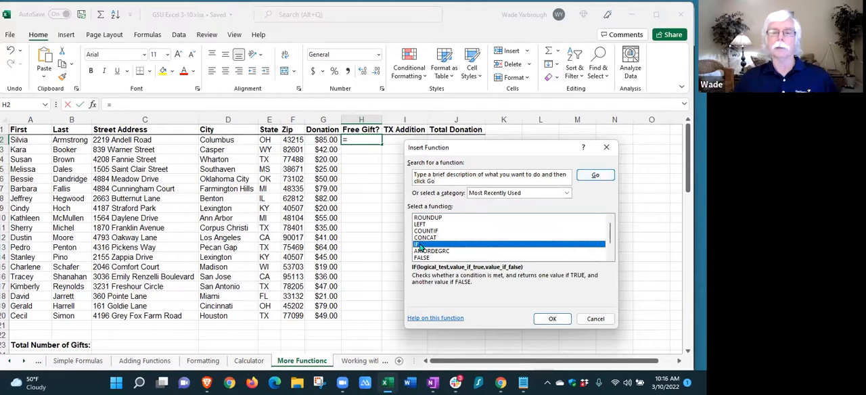
click(554, 319)
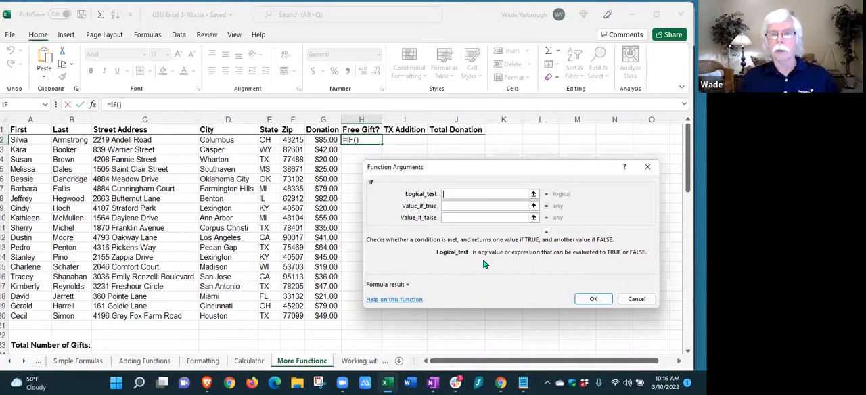
Set the IF arguments to Logical_test G2>75 and Value_if_true "Gift", and enter the function in cell H2
click(325, 140)
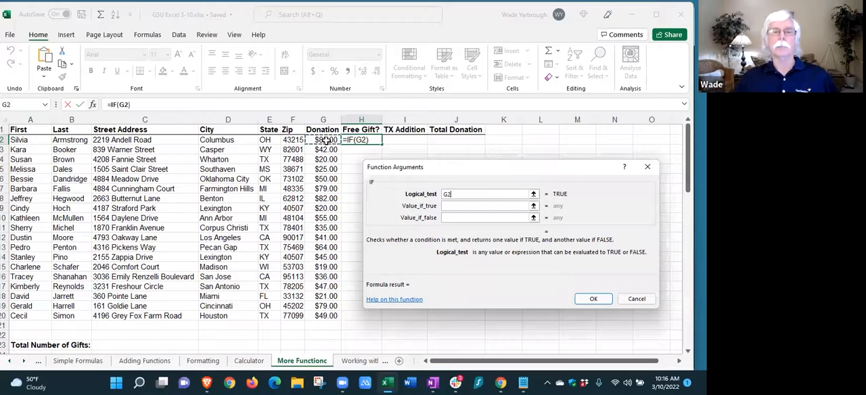
text(>75)
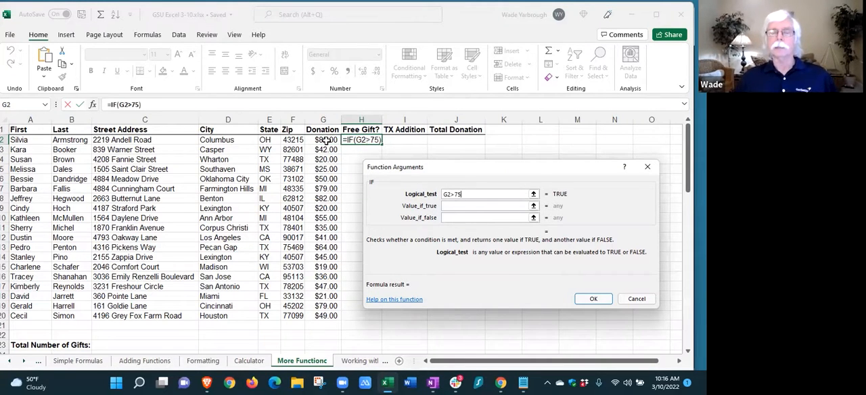
click(455, 206)
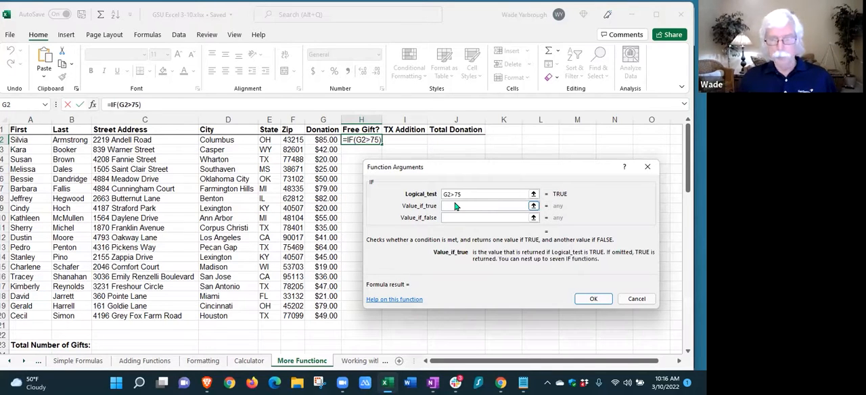
text(")
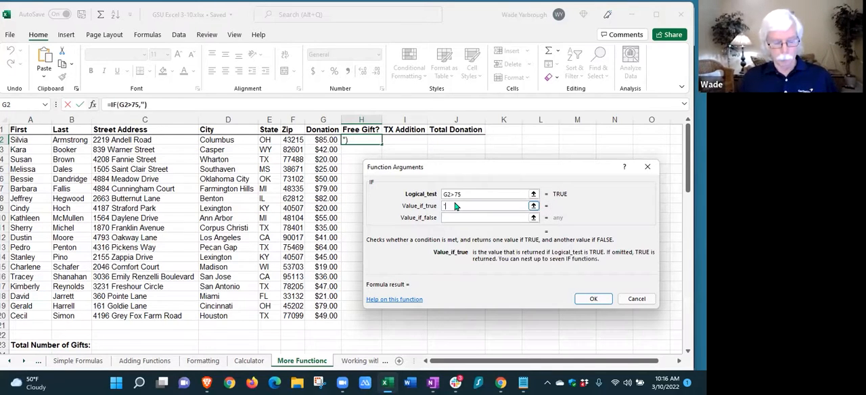
text(Gift)
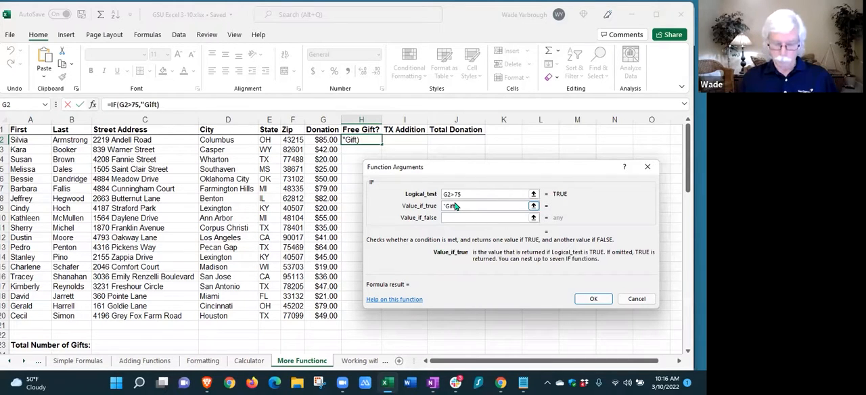
text(")
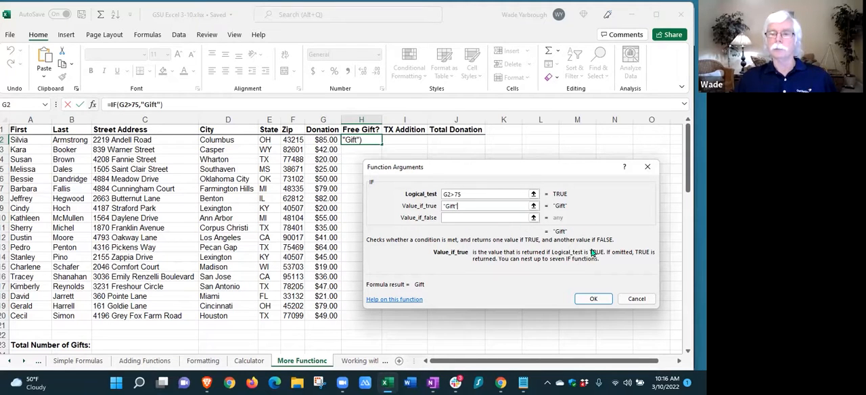
click(586, 298)
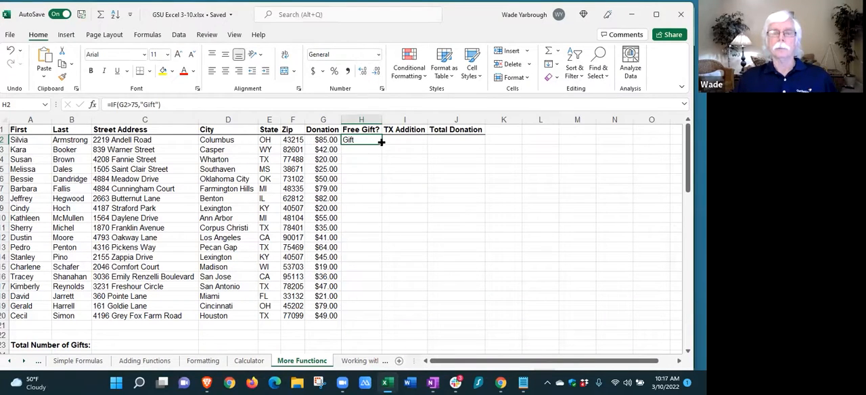
Copy the Free Gift? formula from H2 down through cell H20
drag(381, 142, 368, 315)
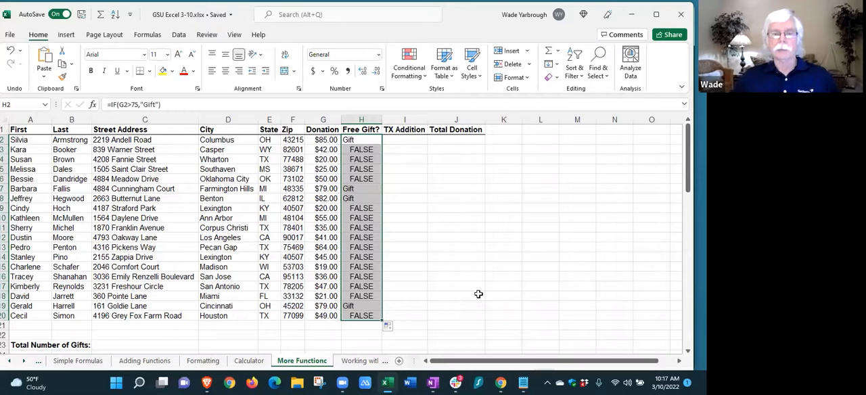
click(478, 296)
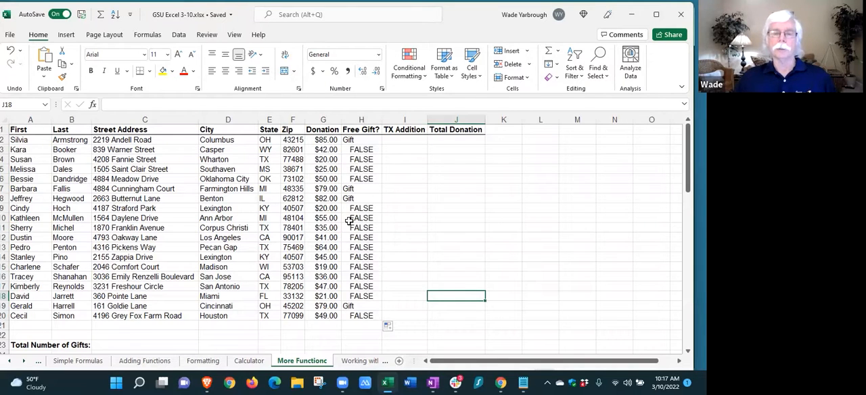
Add a blank-space value_if_false argument to the formula in H2, making it =IF(G2>75,"Gift"," ")
click(357, 139)
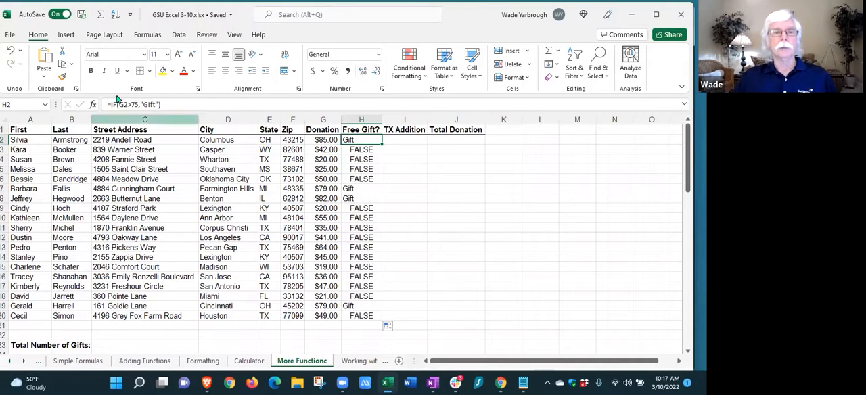
click(158, 104)
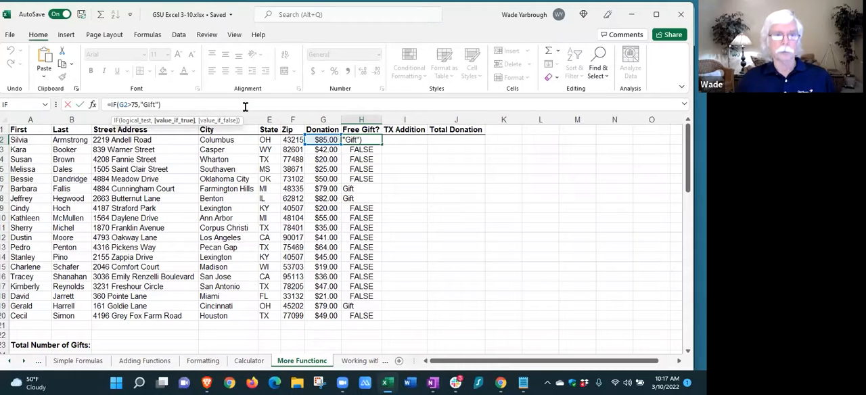
text(,)
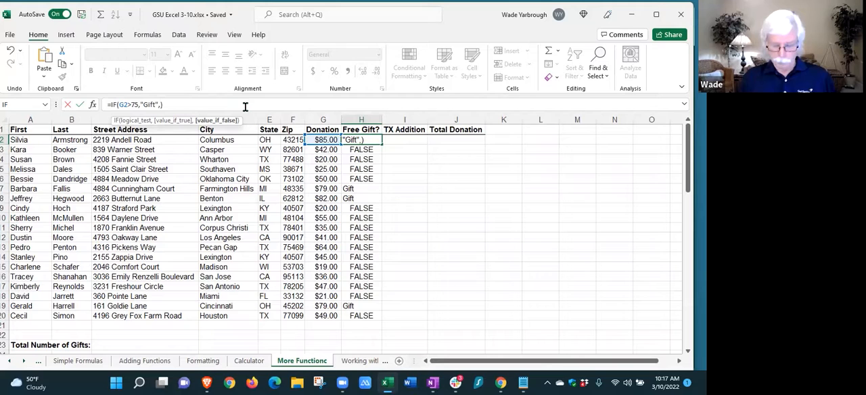
text(" ")
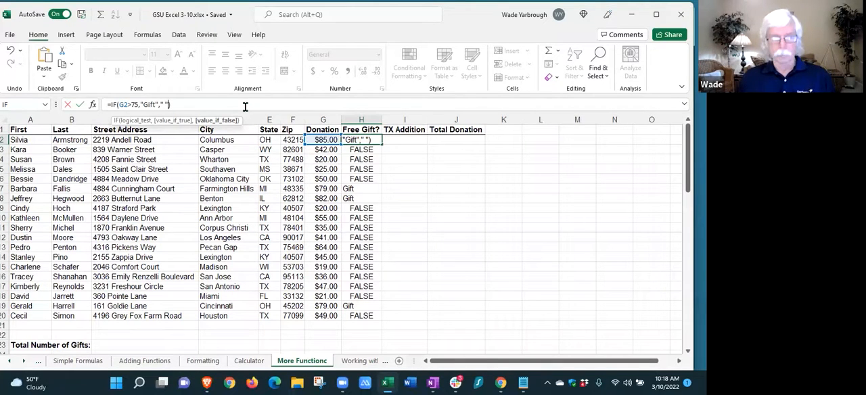
text())
key(Return)
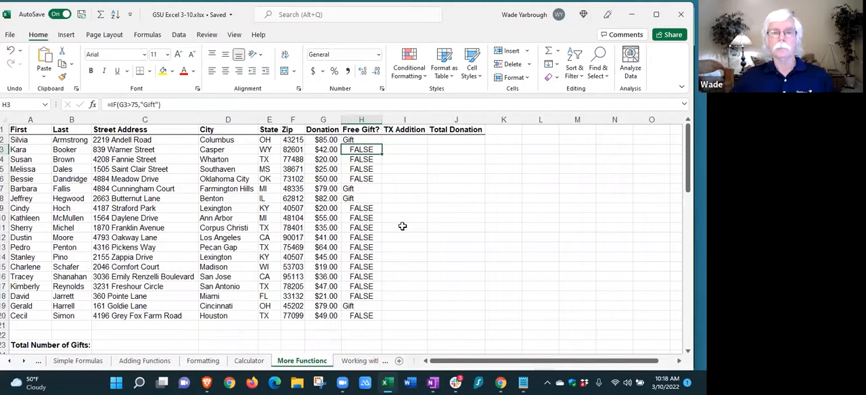
Copy the updated Free Gift? formula with the blank-space argument from H2 down through H20
click(367, 140)
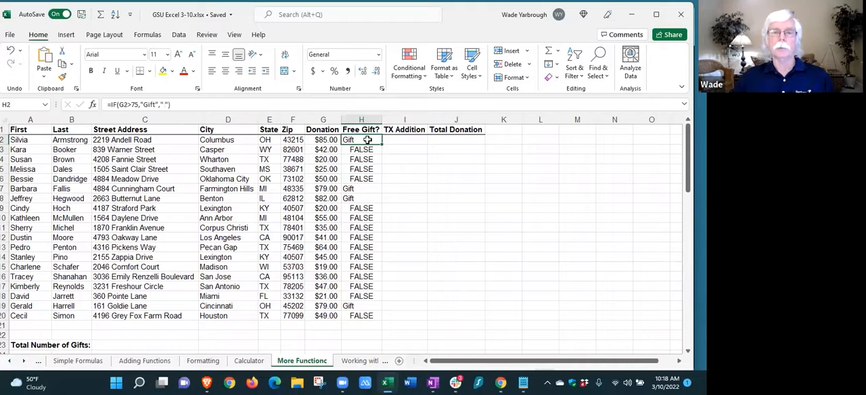
drag(368, 140, 348, 311)
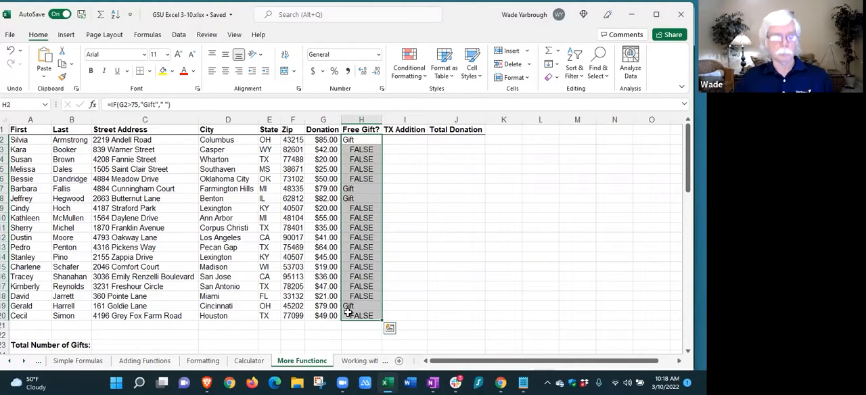
key(ctrl+d)
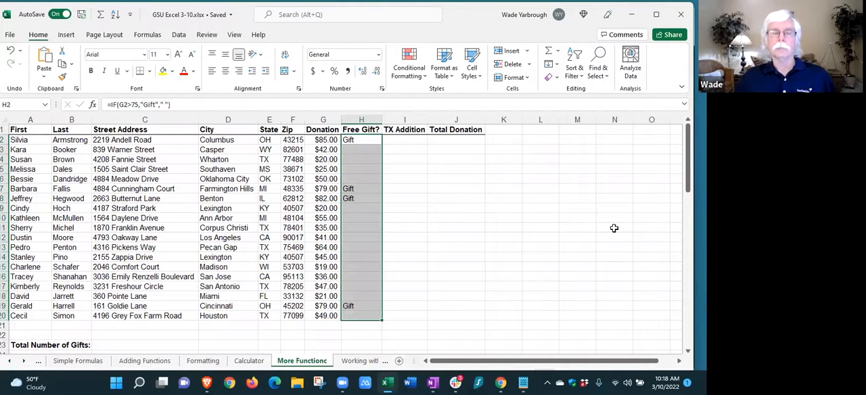
click(440, 177)
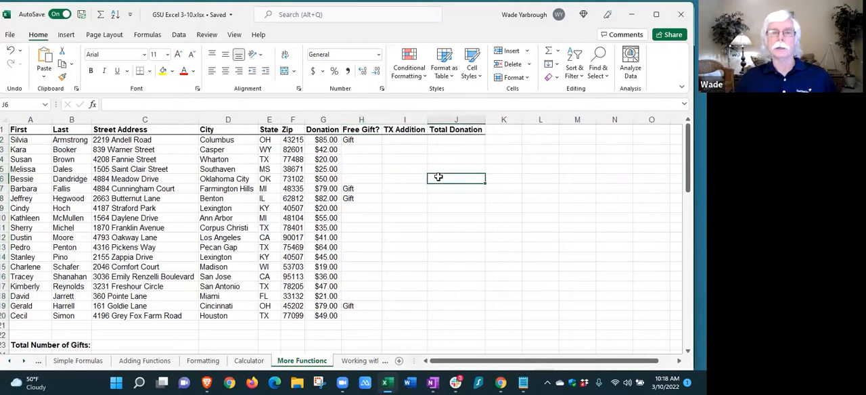
click(358, 150)
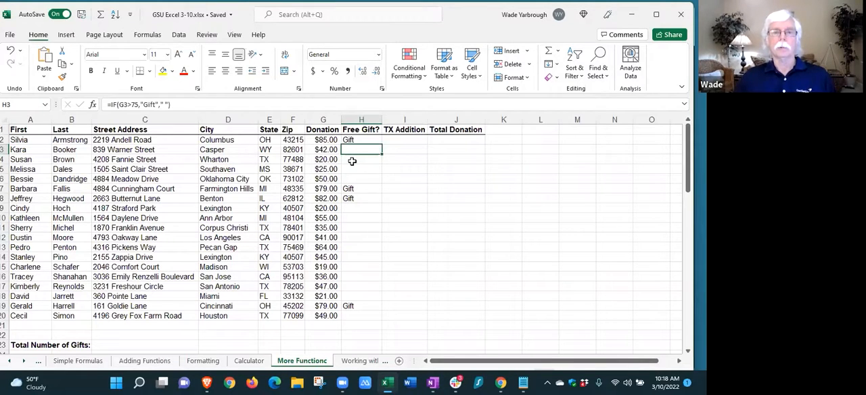
Center the contents of the entire Free Gift? column
click(361, 119)
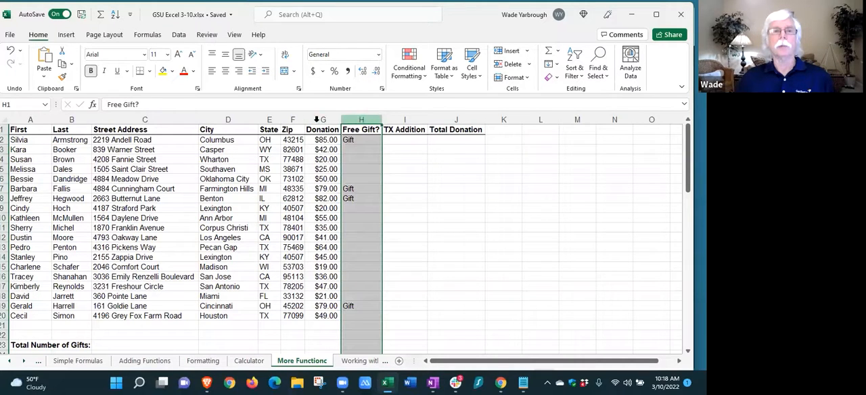
click(225, 71)
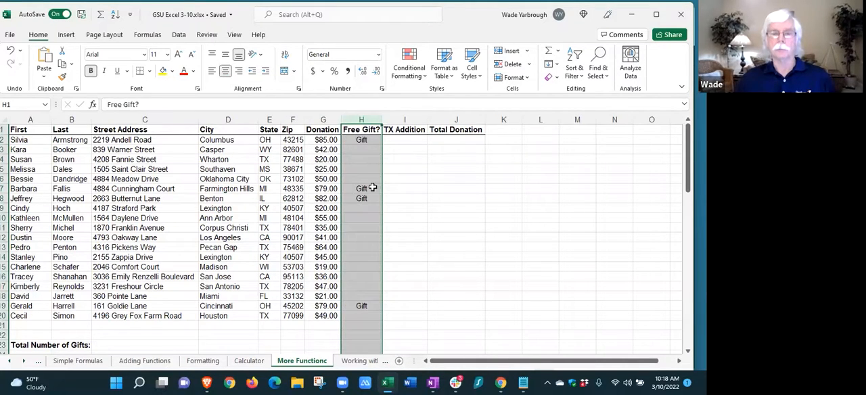
click(409, 188)
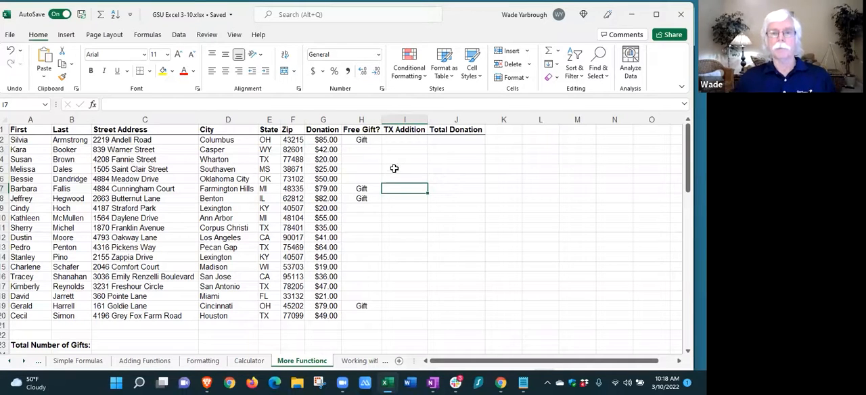
click(360, 158)
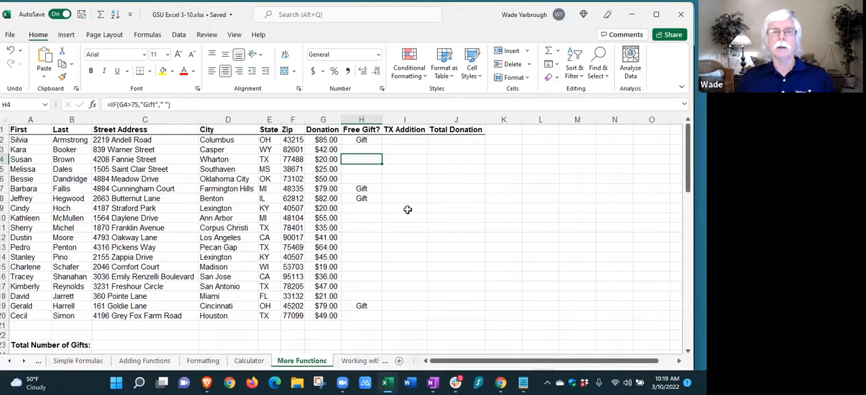
drag(364, 141, 354, 314)
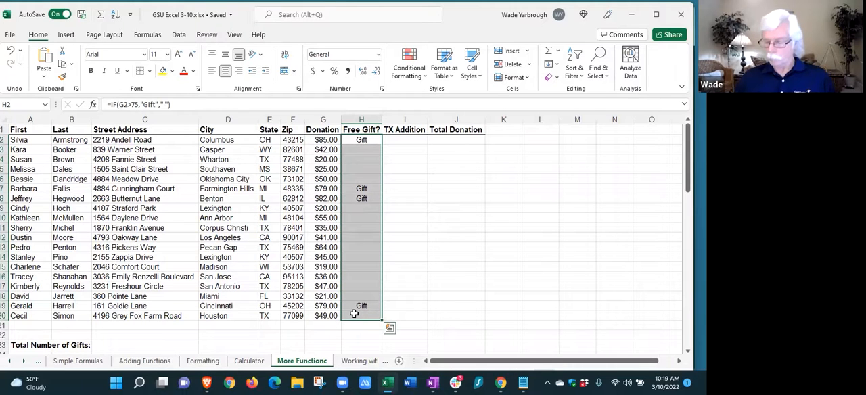
key(Return)
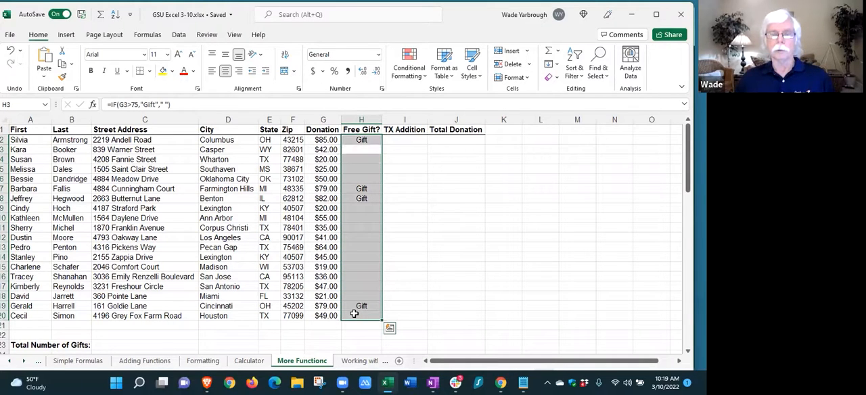
key(Return)
key(Return)
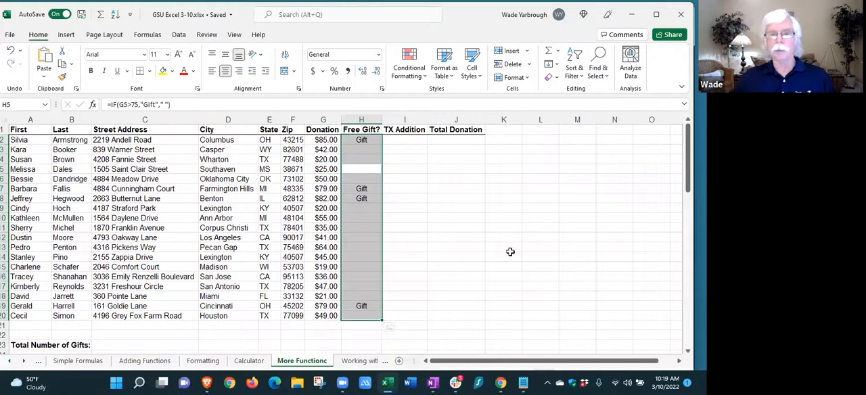
click(477, 220)
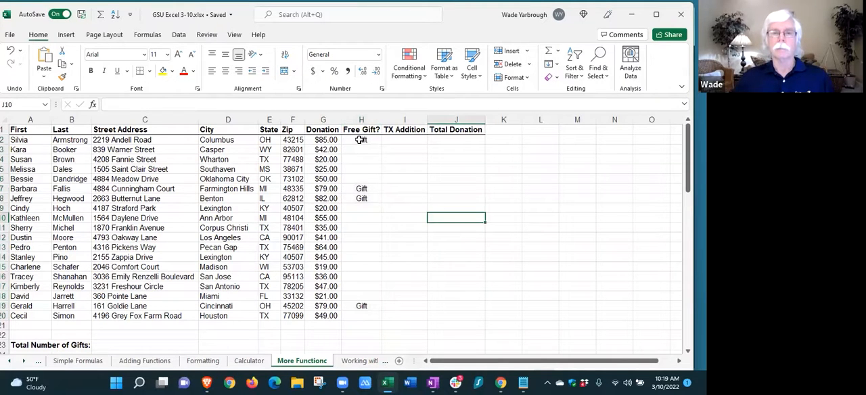
Try filling the Free Gift? formula from H7 across through K7, and undo the fill
click(360, 139)
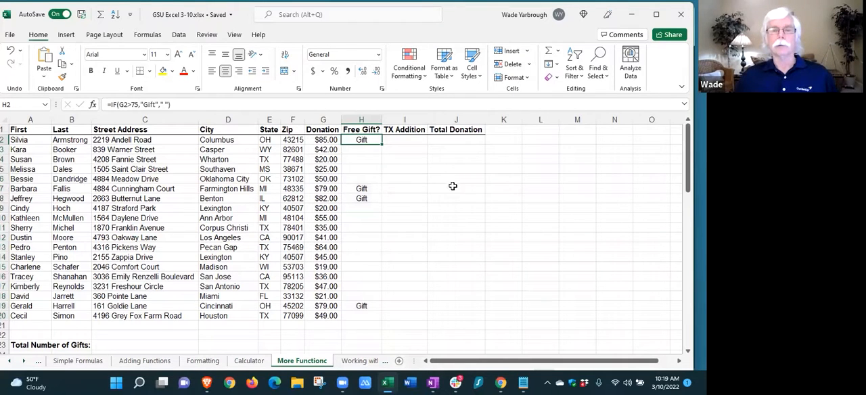
click(363, 190)
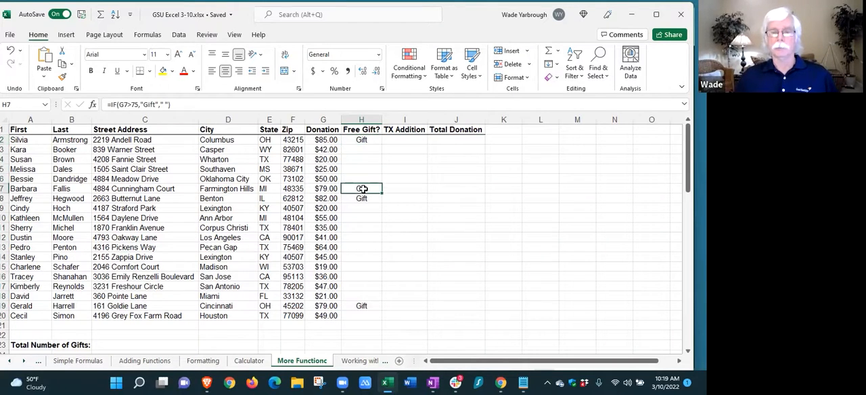
drag(363, 190, 514, 189)
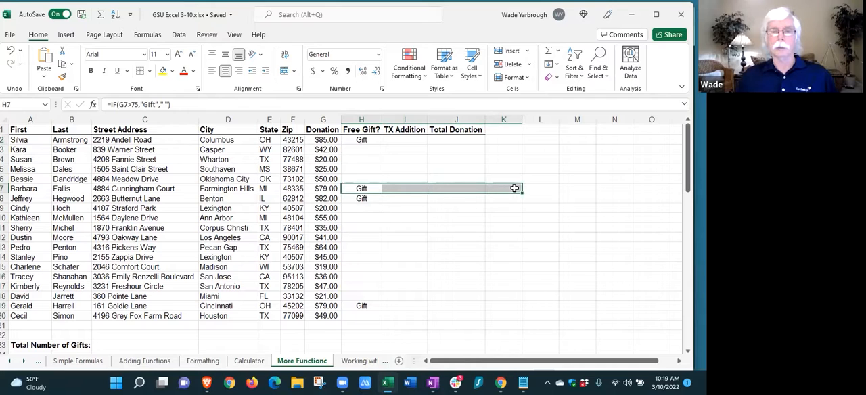
key(ctrl+r)
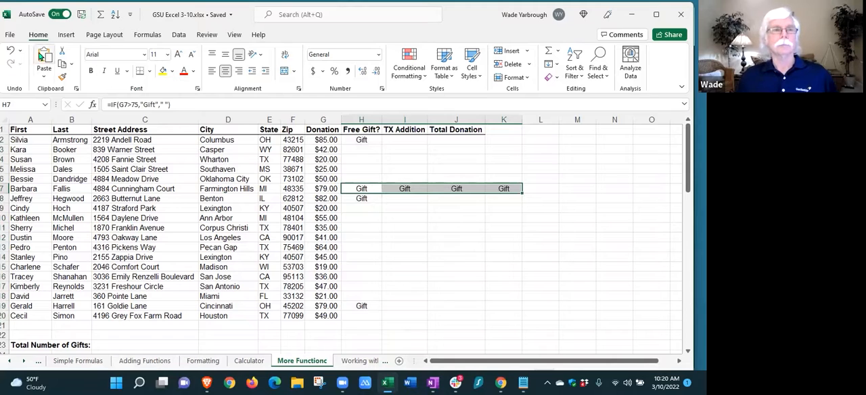
click(11, 51)
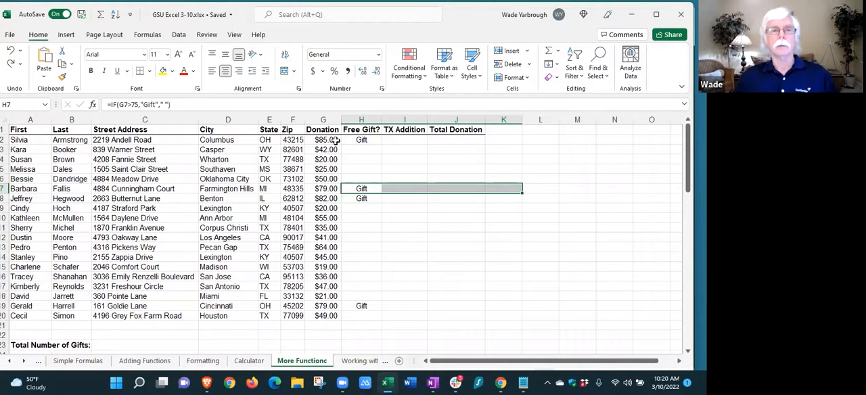
Remove the space between the value_if_false quotes in H2, making it =IF(G2>75,"Gift",""), and copy the formula down through H20
click(365, 138)
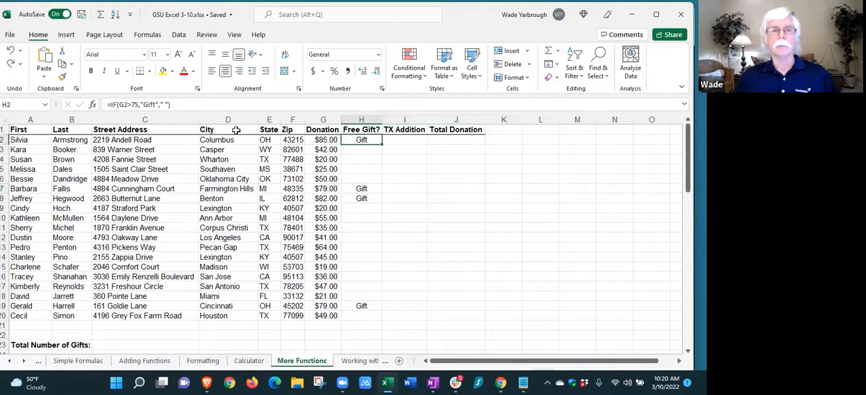
click(167, 104)
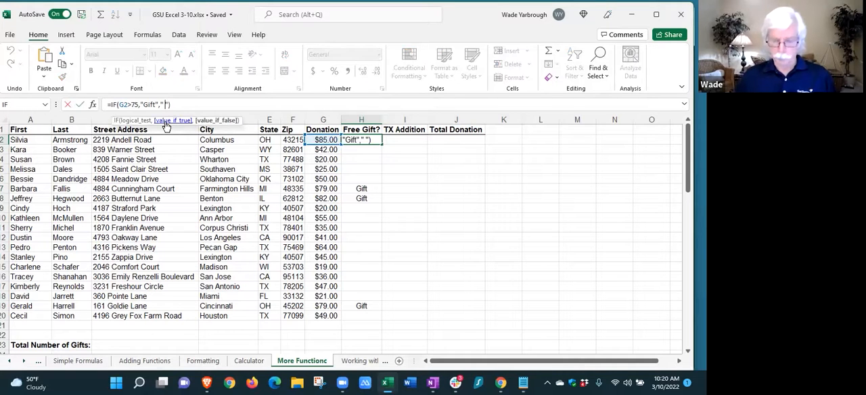
key(BackSpace)
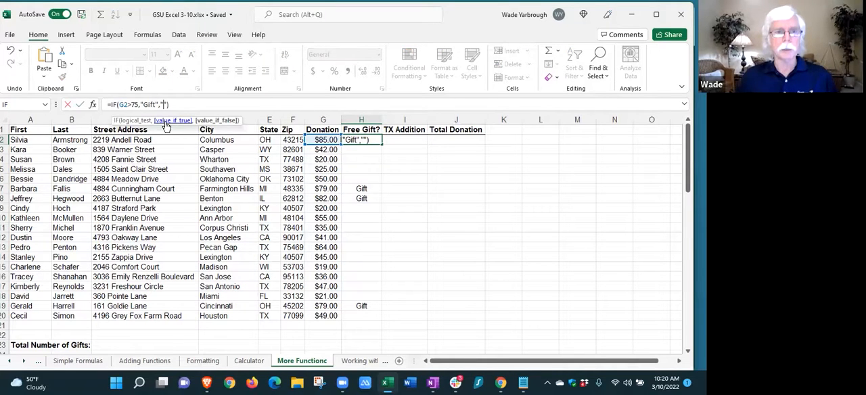
click(459, 205)
drag(365, 139, 352, 313)
key(ctrl+v)
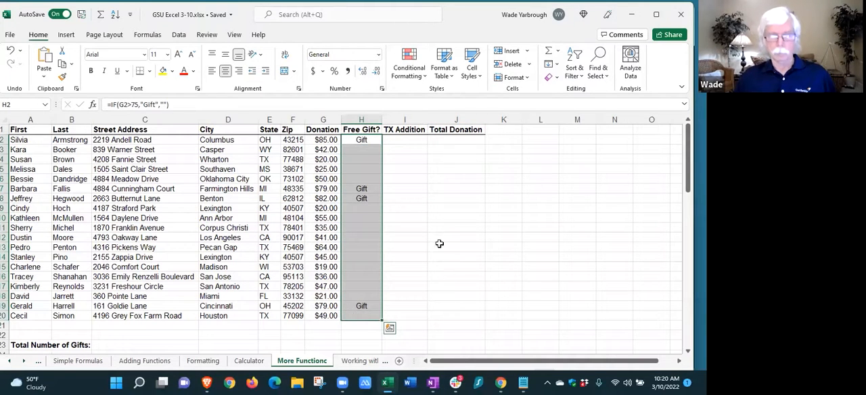
click(368, 160)
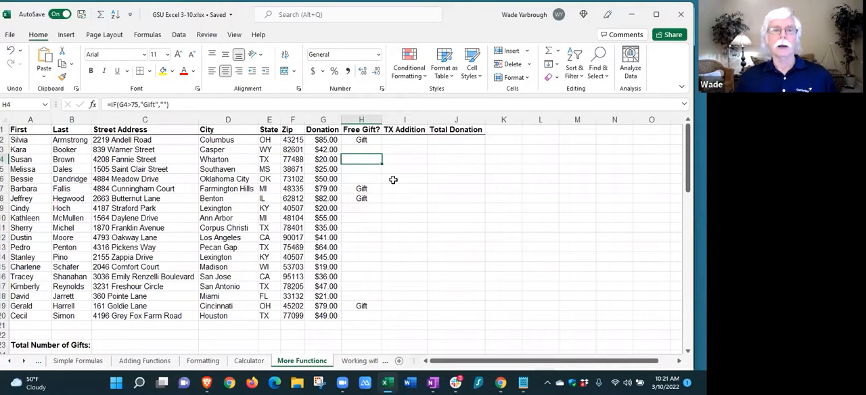
click(362, 149)
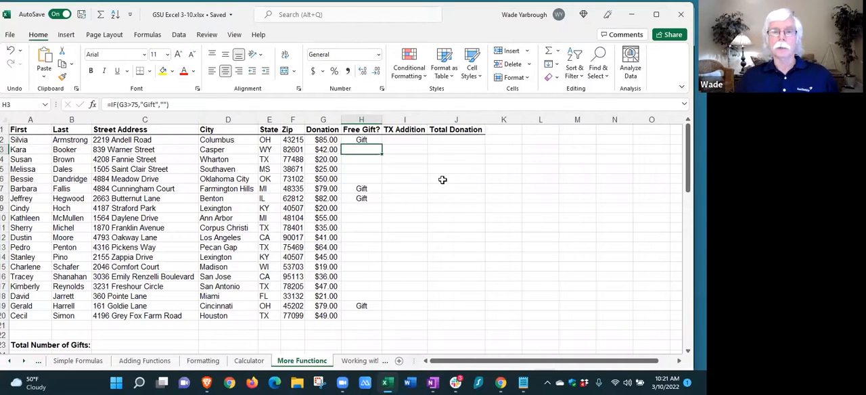
Insert the IF function into cell I2, the first cell of the TX Addition column
click(412, 141)
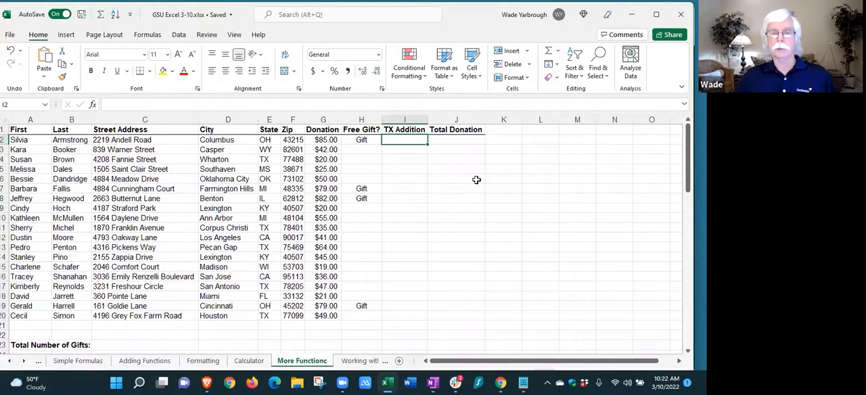
click(557, 53)
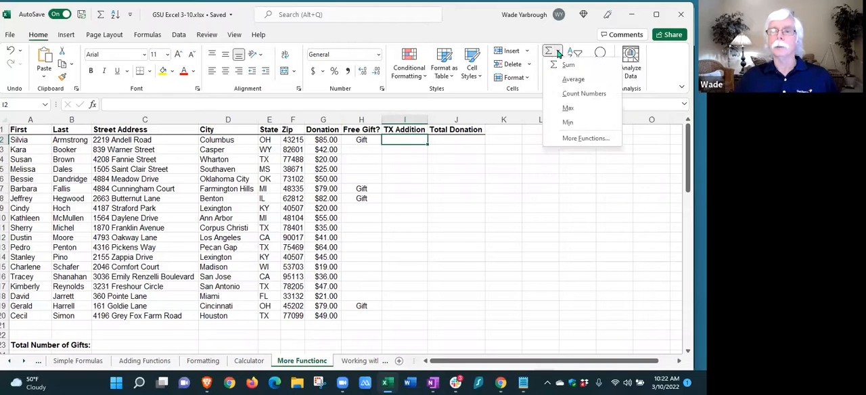
click(582, 140)
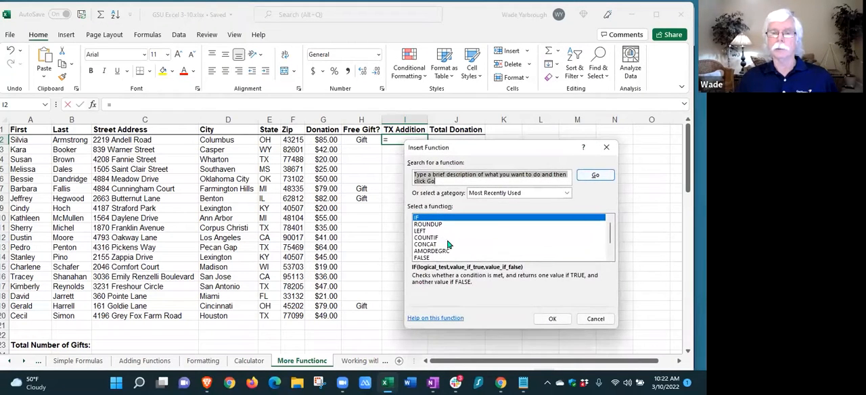
click(554, 318)
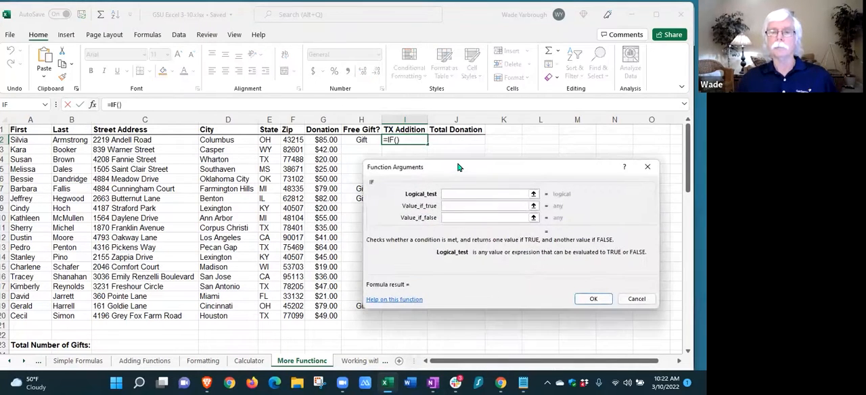
Set the IF arguments to Logical_test E2="TX", Value_if_true 20 and Value_if_false 0, and enter the function in cell I2
drag(447, 174, 136, 175)
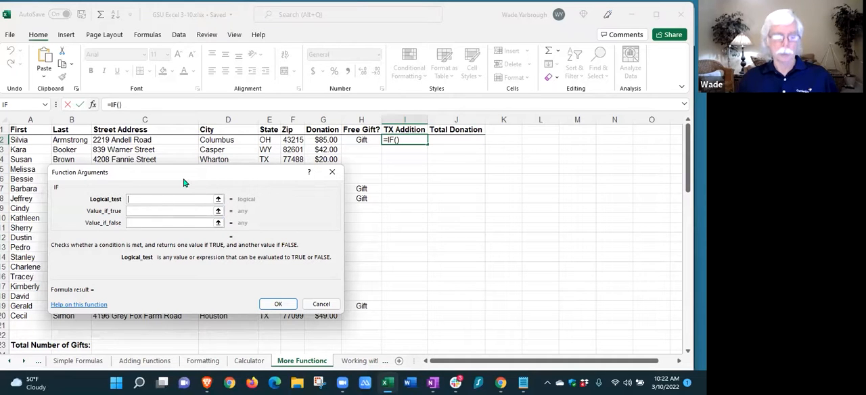
click(265, 139)
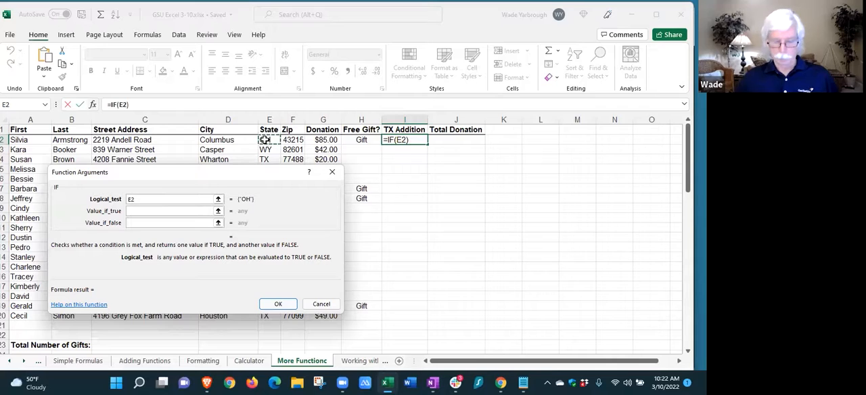
text(="TX)
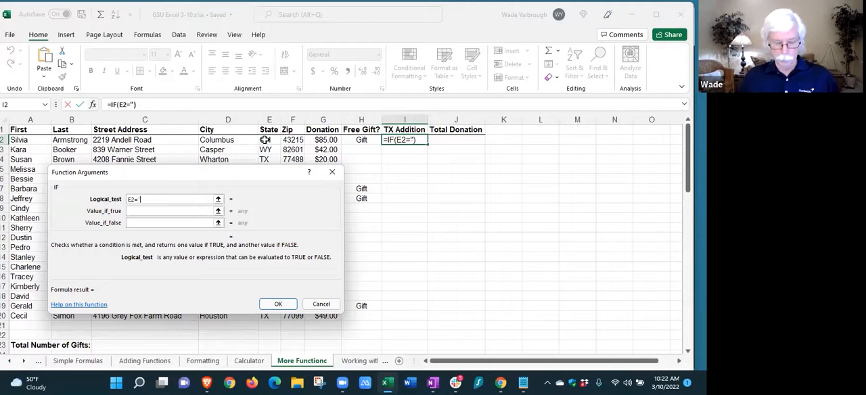
text(")
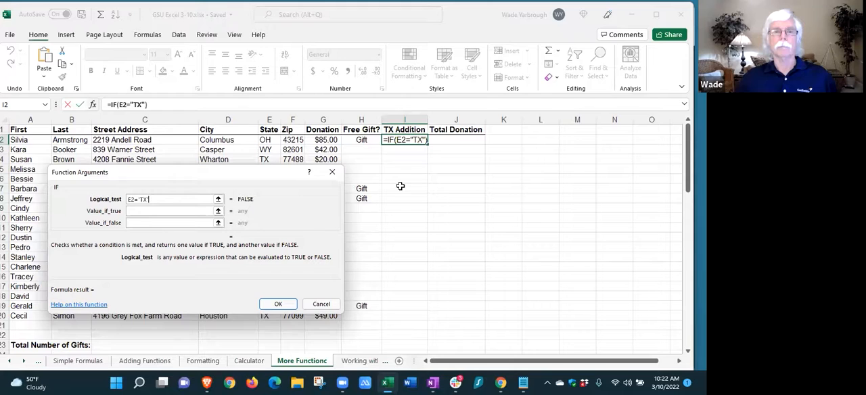
click(141, 210)
text(20)
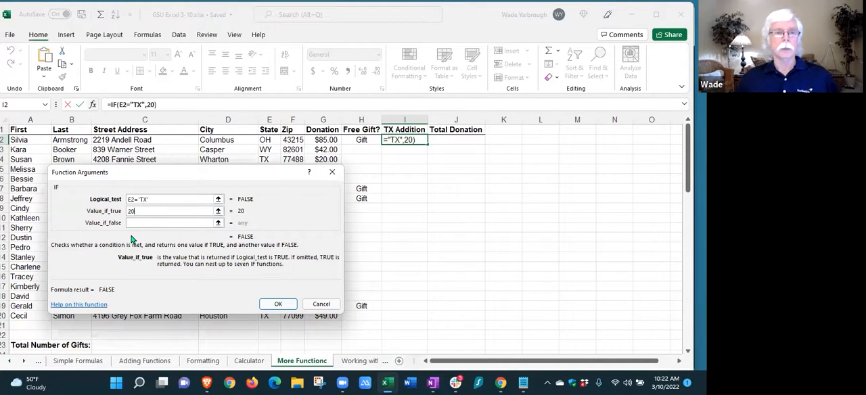
click(135, 223)
text(0)
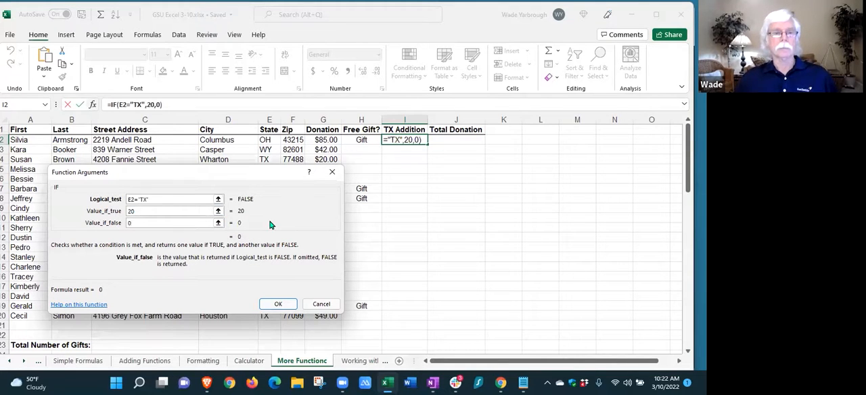
click(275, 304)
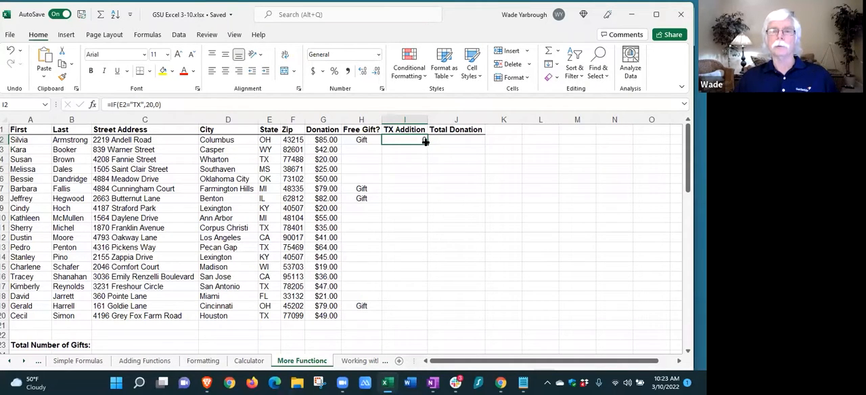
Copy the TX Addition formula from I2 down through I20
drag(427, 144, 419, 317)
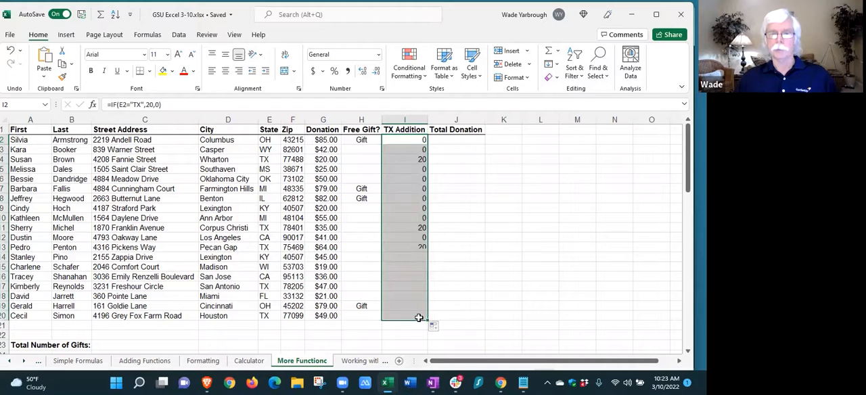
click(490, 178)
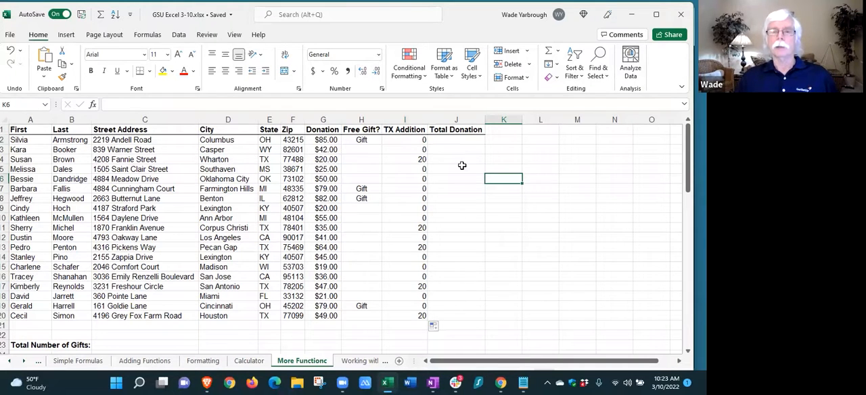
Enter =I2+G2 in J2 under Total Donation and copy the formula down through J20
click(458, 140)
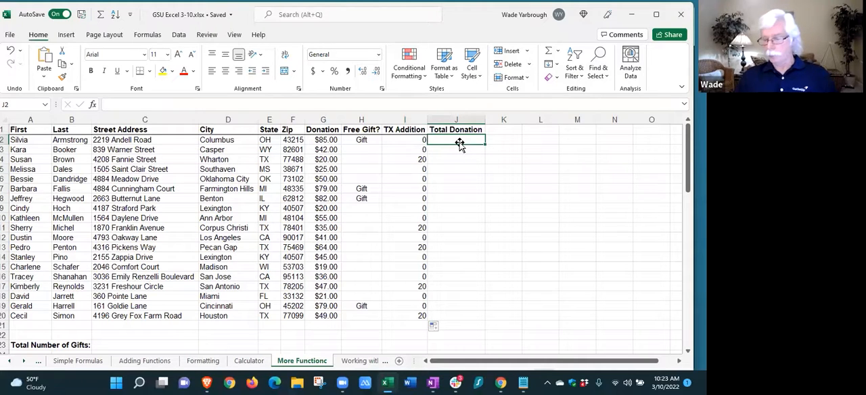
text(=)
click(421, 140)
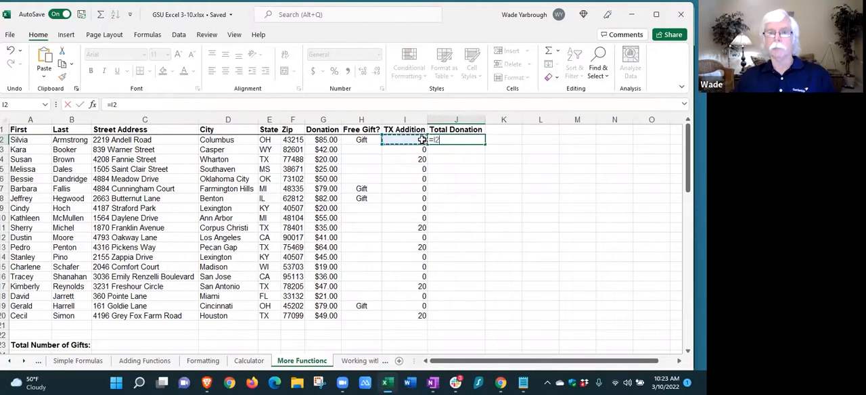
text(+)
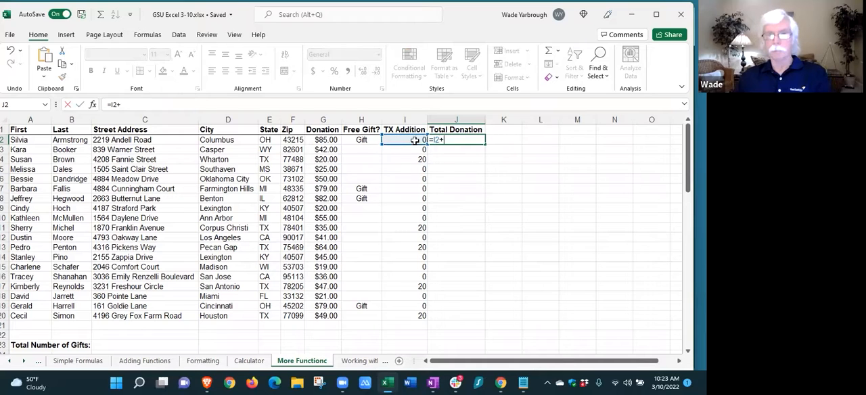
click(327, 139)
key(Return)
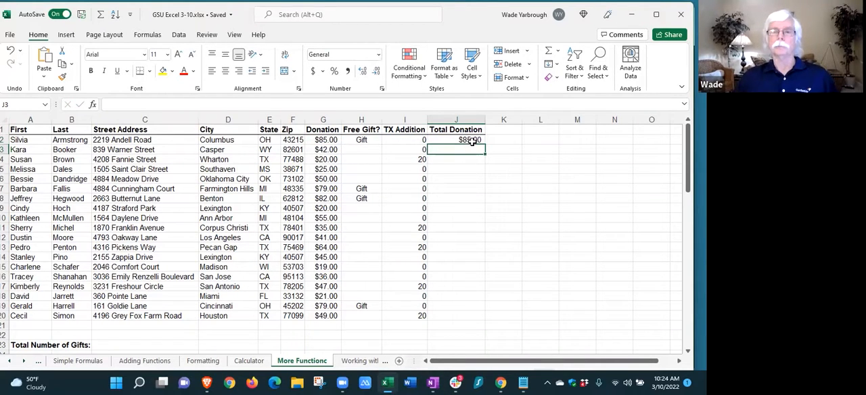
drag(471, 139, 468, 312)
key(ctrl+d)
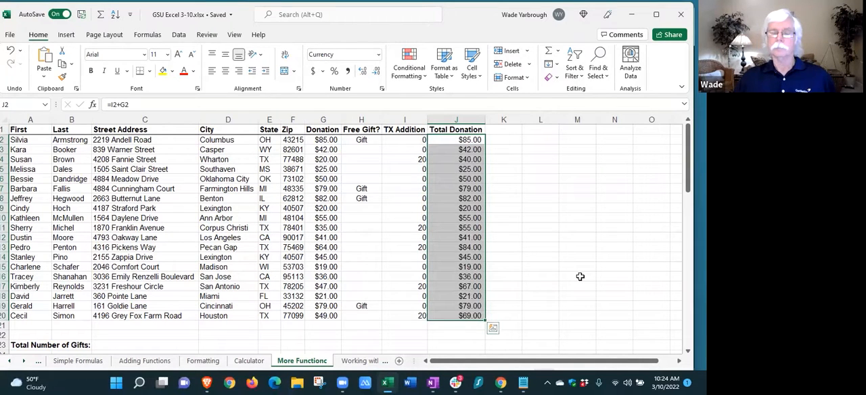
click(580, 277)
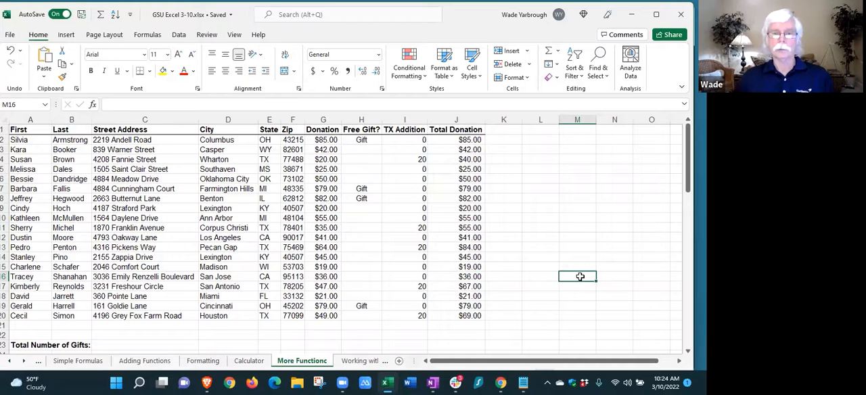
Apply the Accounting number format with the dollar sign to the whole TX Addition column
click(407, 119)
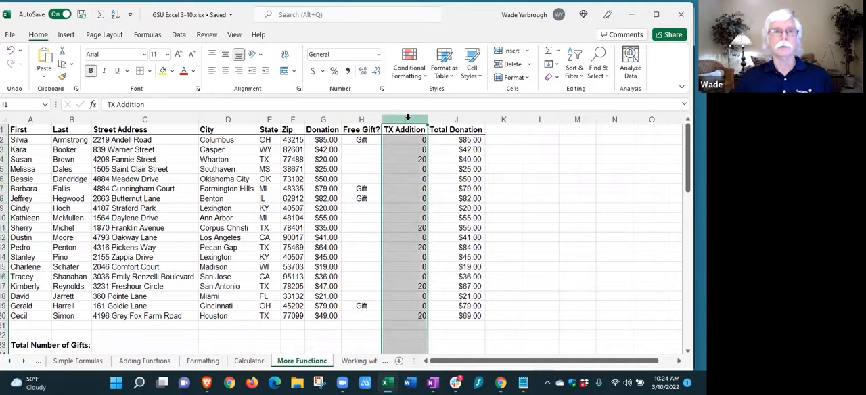
click(312, 71)
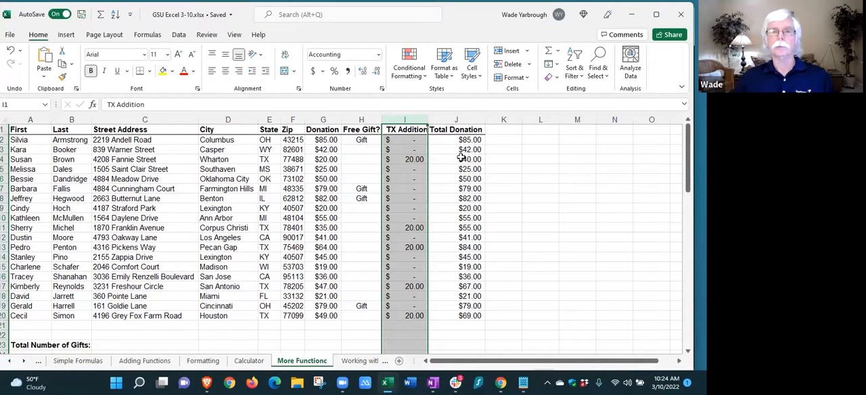
click(580, 200)
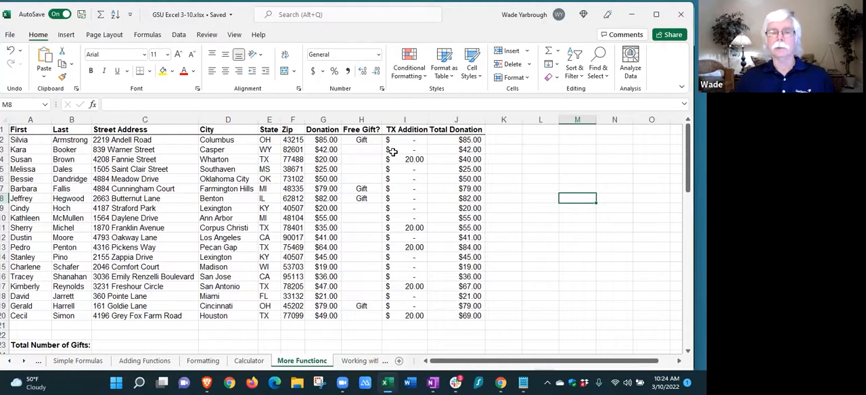
click(404, 119)
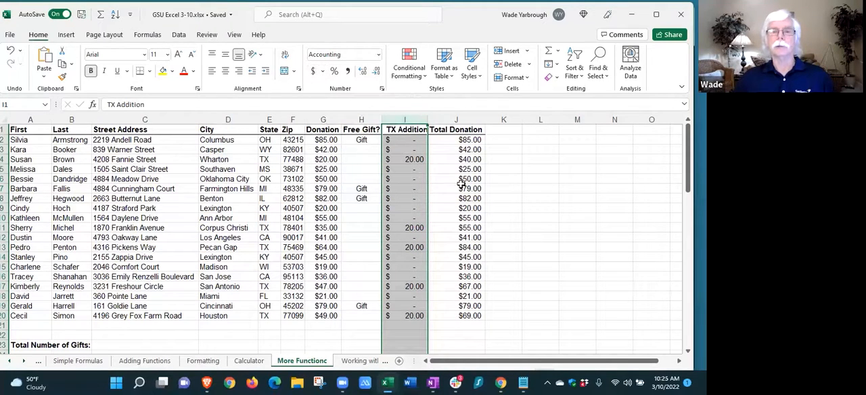
click(525, 194)
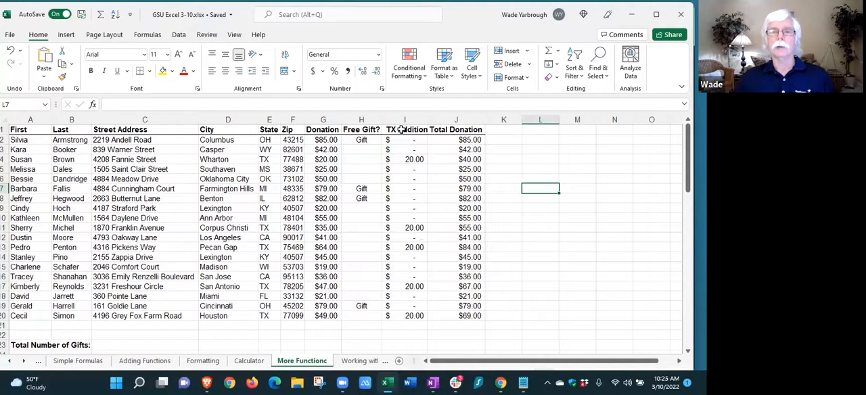
Copy the formatting of the donation in G2 onto cell I4 with Format Painter
click(323, 140)
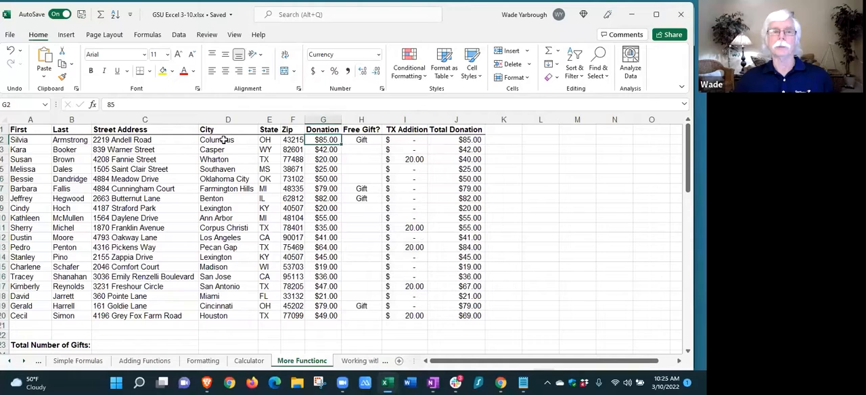
click(62, 76)
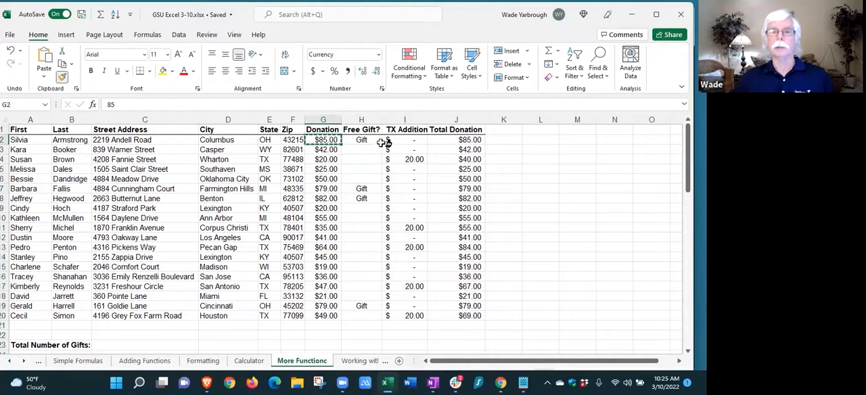
click(405, 158)
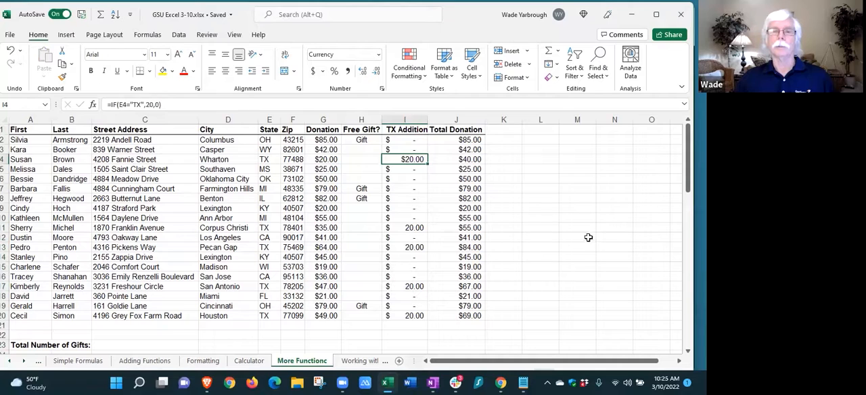
Format I2:I20 in the TX Addition column as Currency with 2 decimal places and the symbol None
click(406, 138)
drag(406, 177, 405, 315)
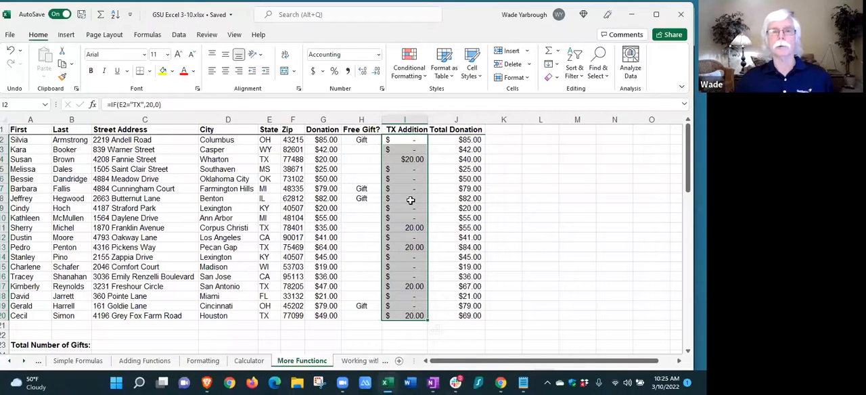
click(378, 56)
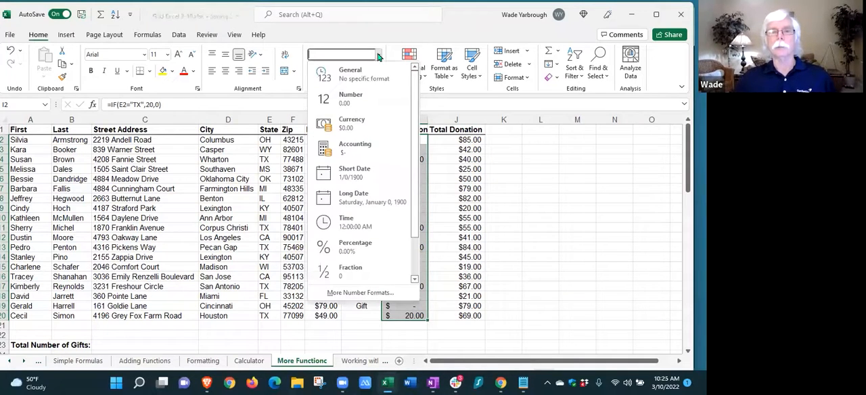
click(360, 292)
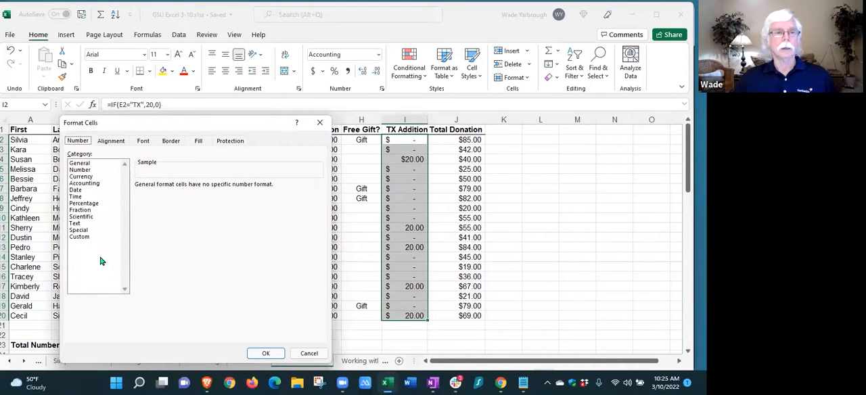
click(79, 177)
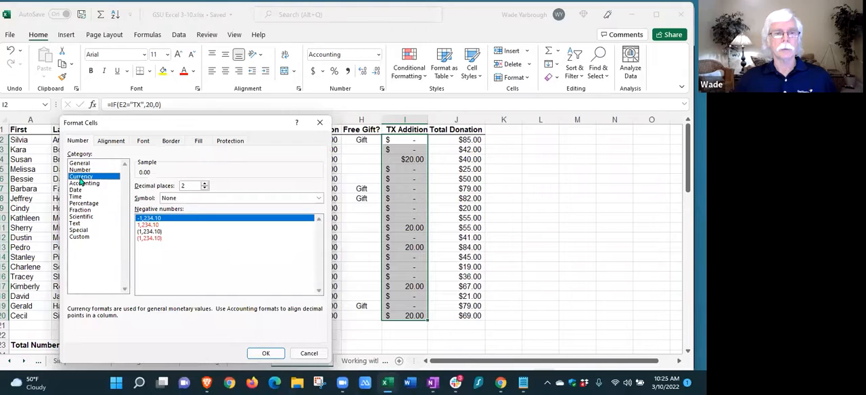
click(265, 355)
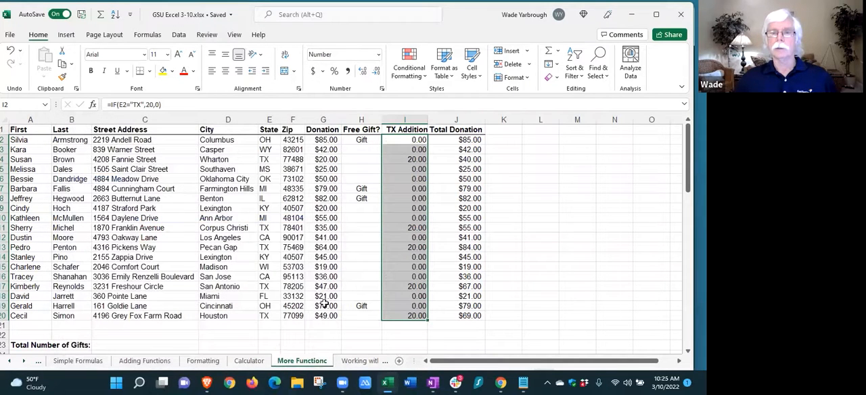
Format I2:I20 as Currency with the $ symbol and 2 decimal places
click(379, 54)
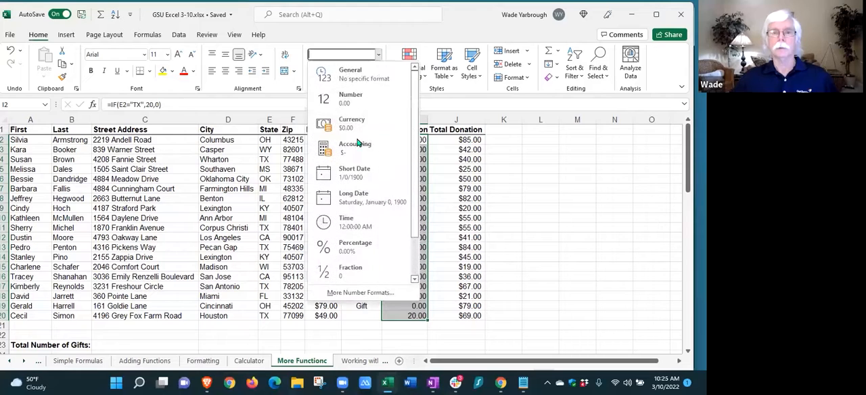
click(355, 293)
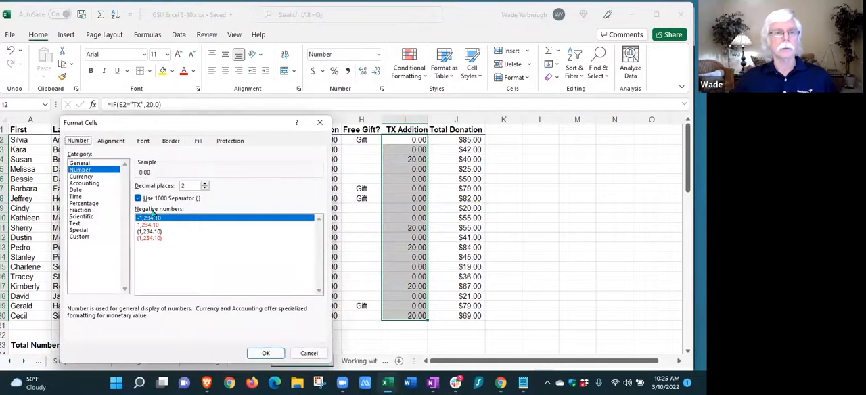
click(82, 176)
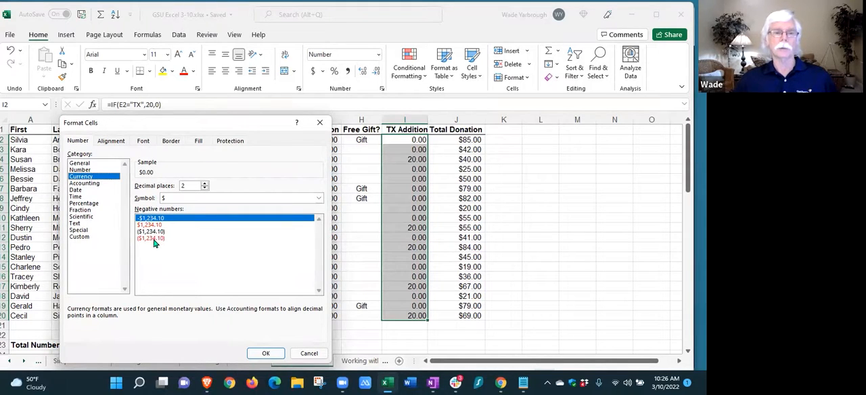
click(262, 353)
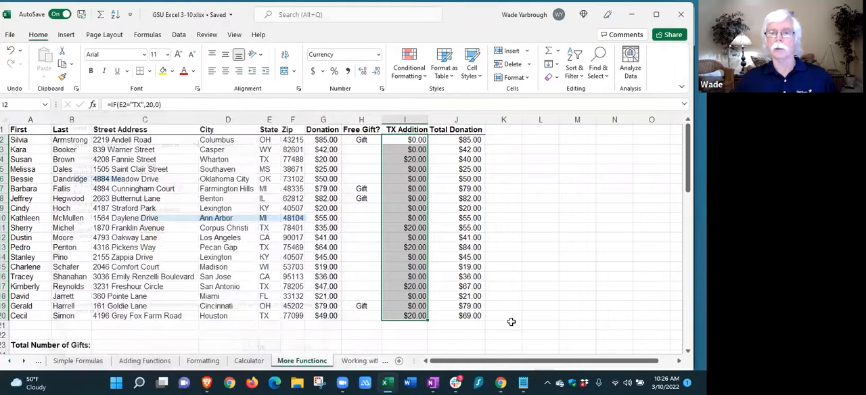
click(564, 297)
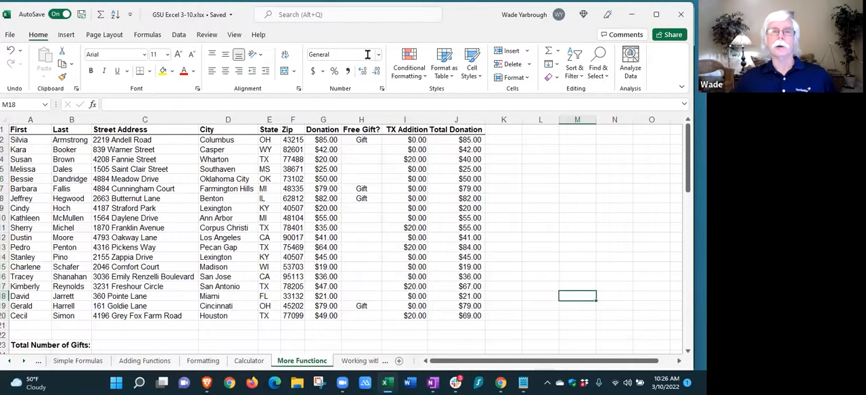
Try the Accounting number format on the whole Total Donation column, and undo it
click(466, 119)
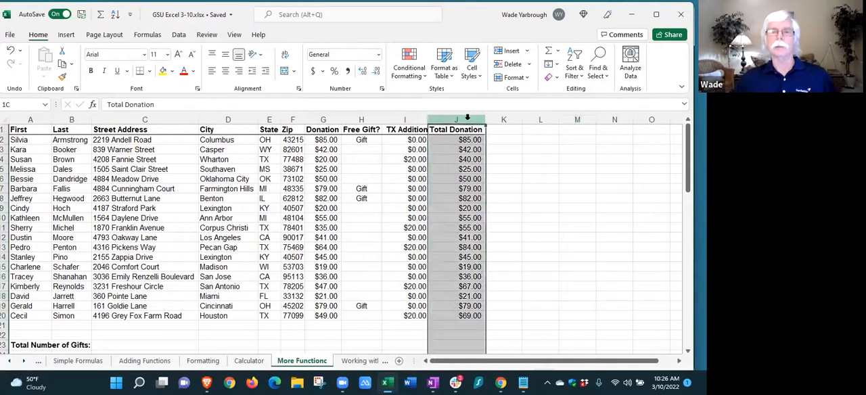
click(313, 71)
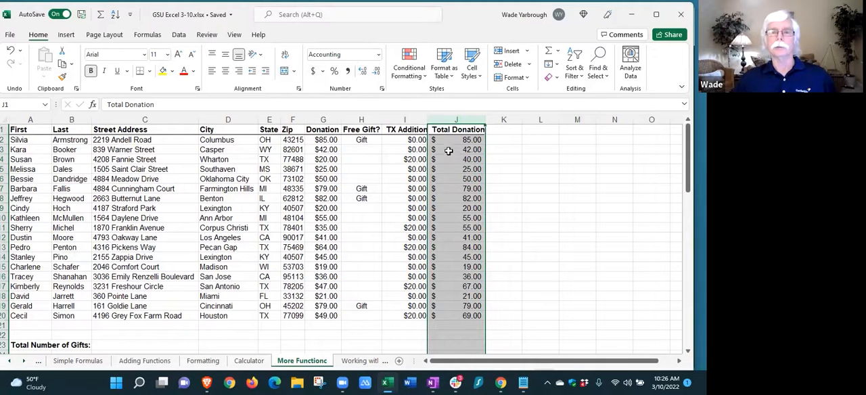
click(536, 226)
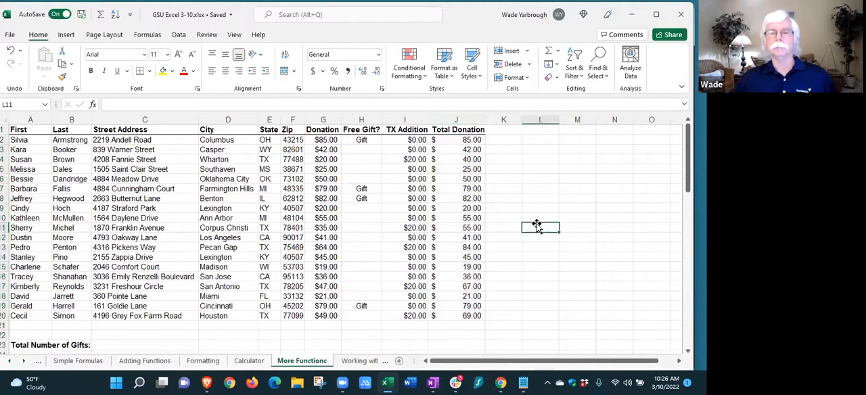
click(10, 50)
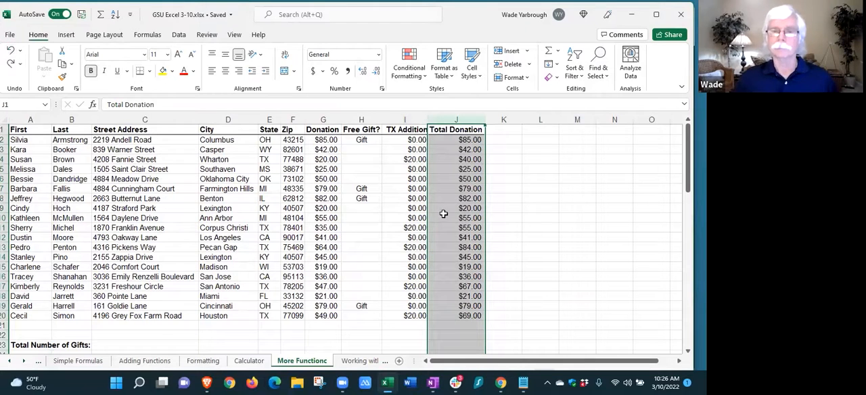
click(544, 237)
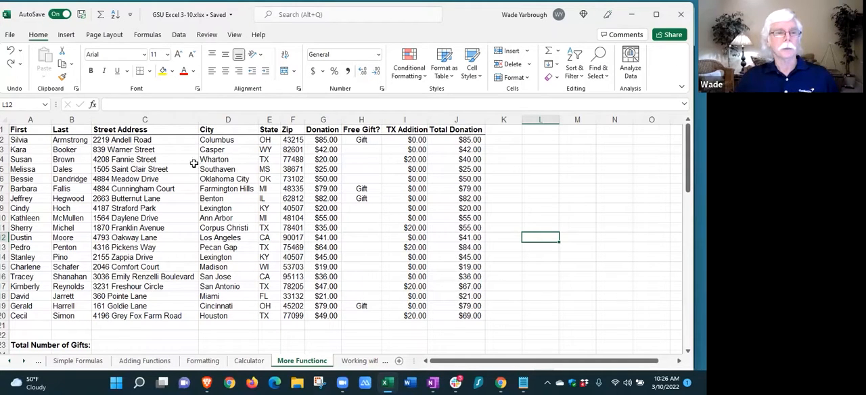
Insert a new column before Street Address and enter the header Full Name in C1
click(119, 120)
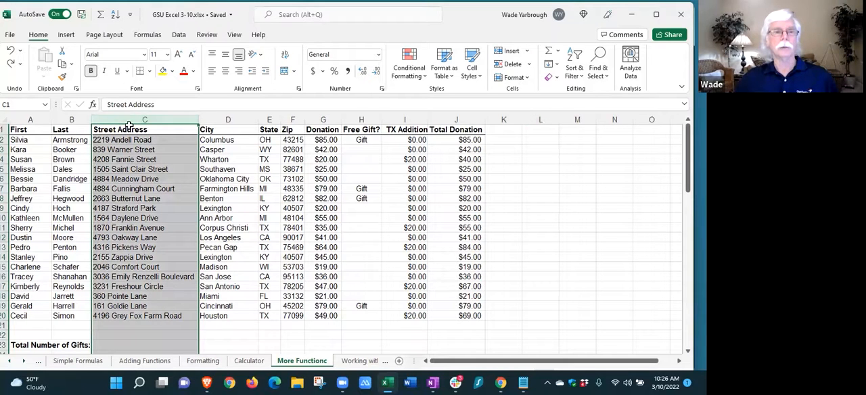
right_click(129, 119)
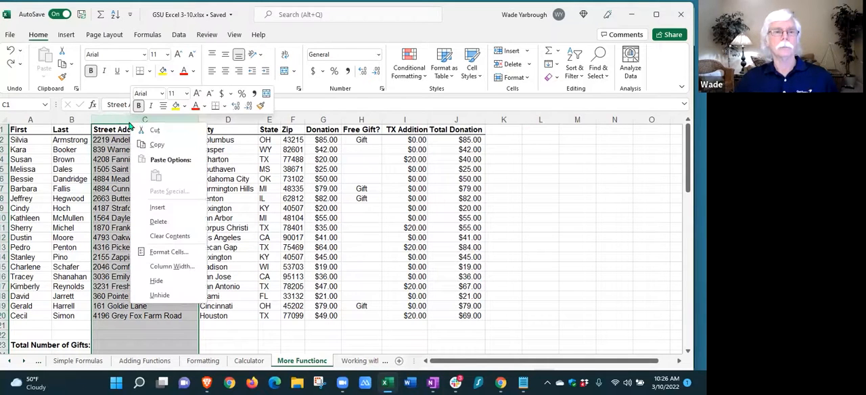
click(154, 208)
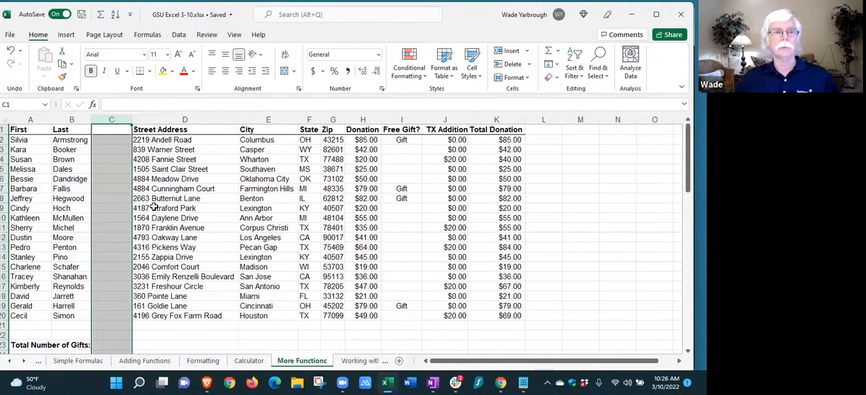
click(113, 132)
text(Full Name)
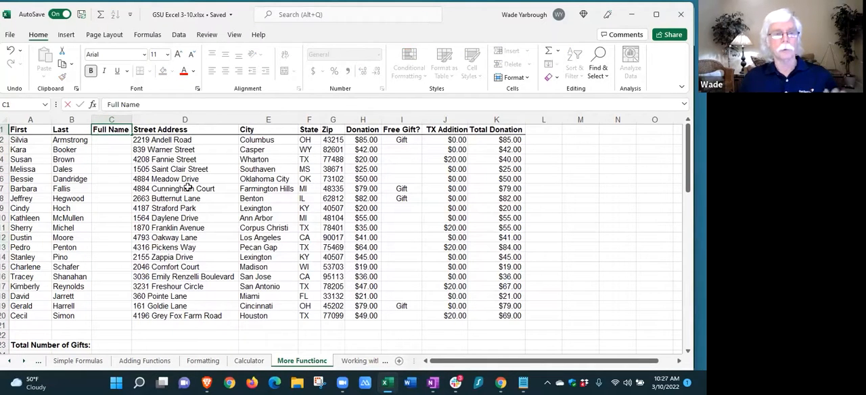
Insert the CONCAT function in C2, the first data cell under Full Name
click(112, 141)
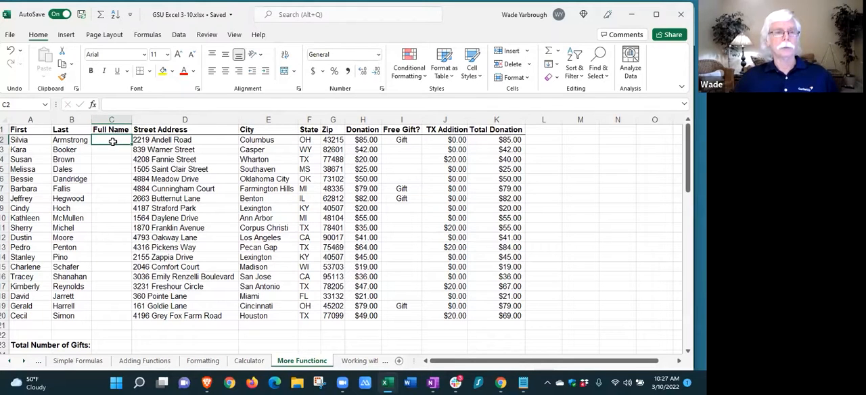
click(556, 52)
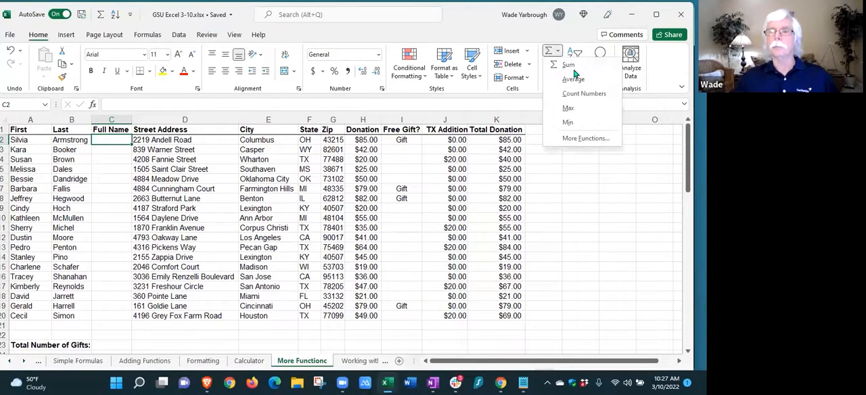
click(575, 138)
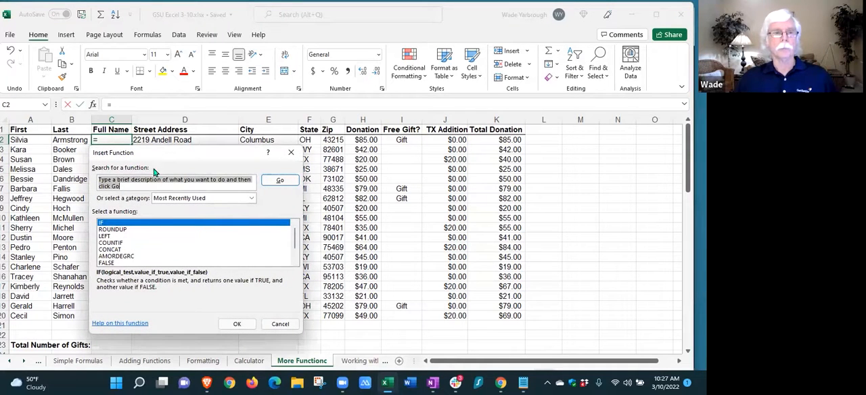
drag(174, 150, 485, 148)
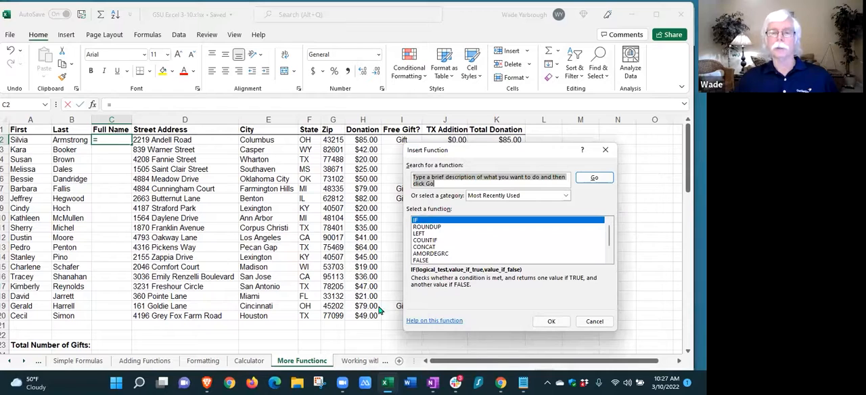
click(428, 247)
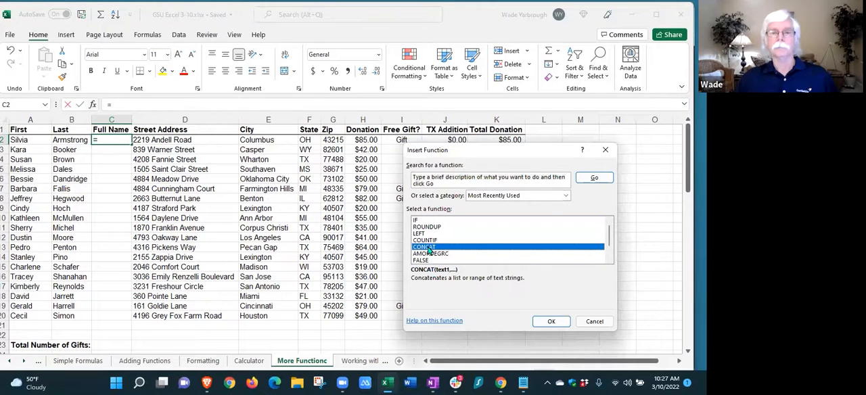
click(559, 324)
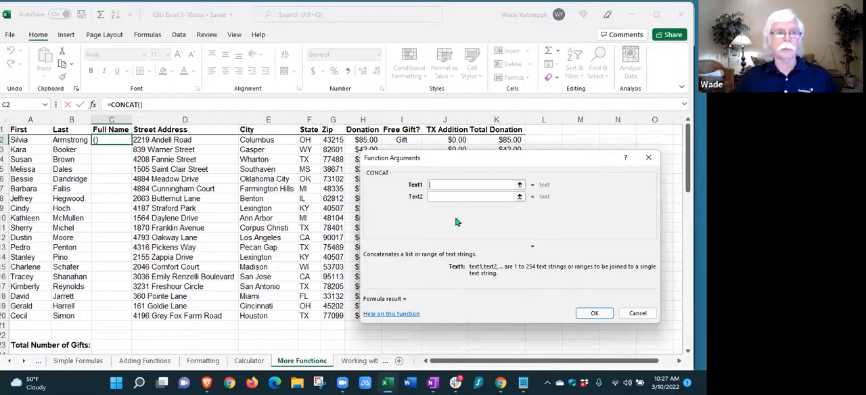
Set the CONCAT arguments to A2, a quoted space " ", and B2
click(22, 138)
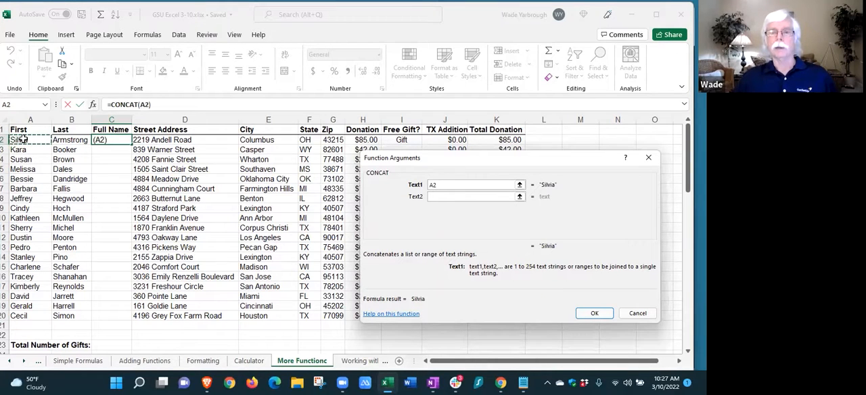
click(434, 196)
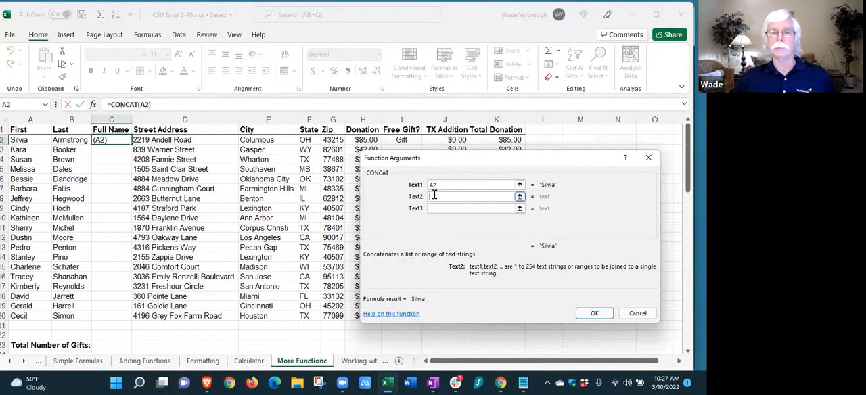
click(71, 140)
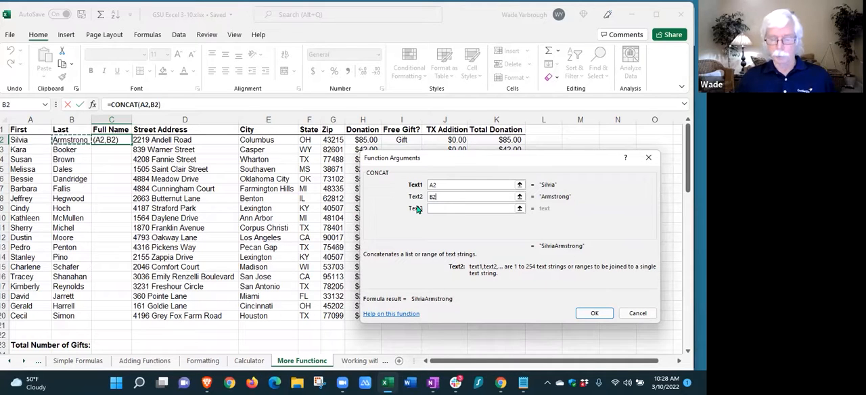
key(BackSpace)
key(BackSpace)
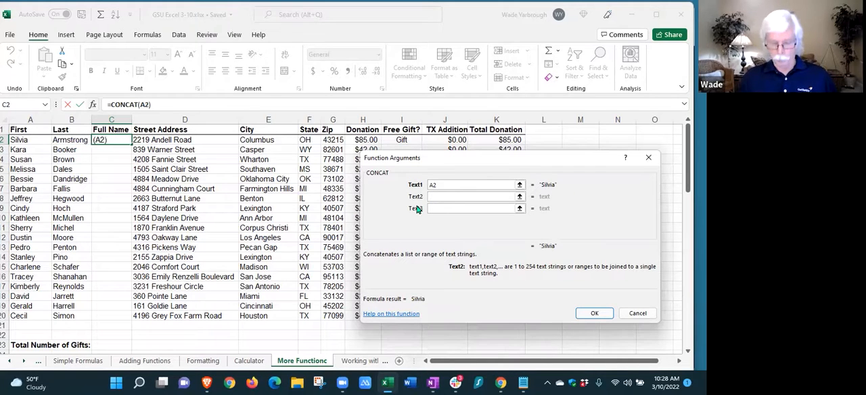
text(" ")
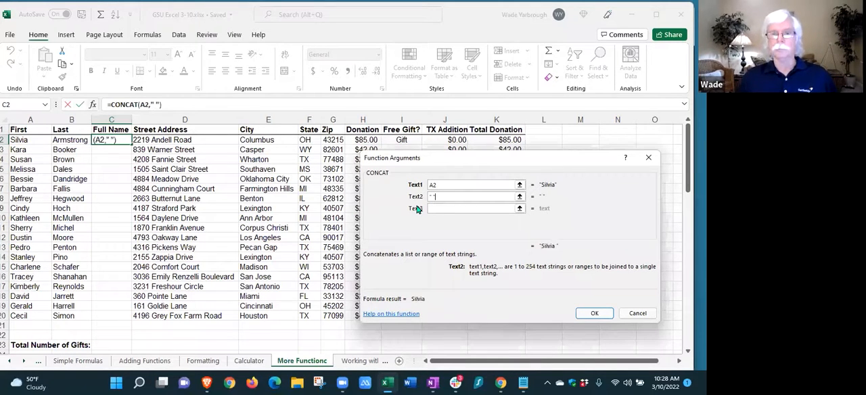
click(438, 209)
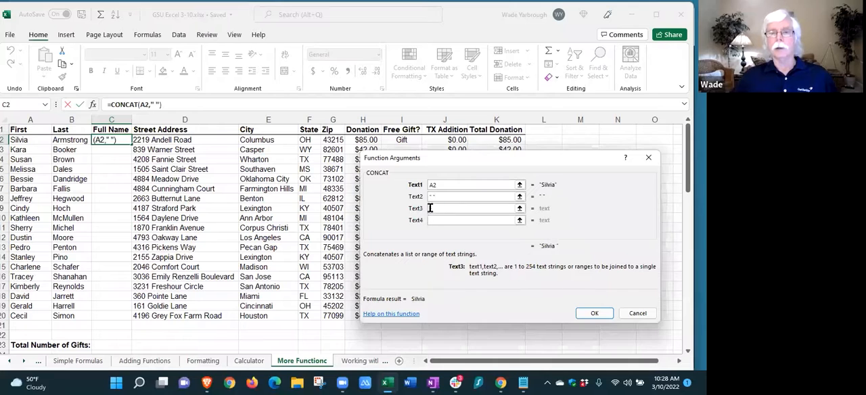
click(72, 140)
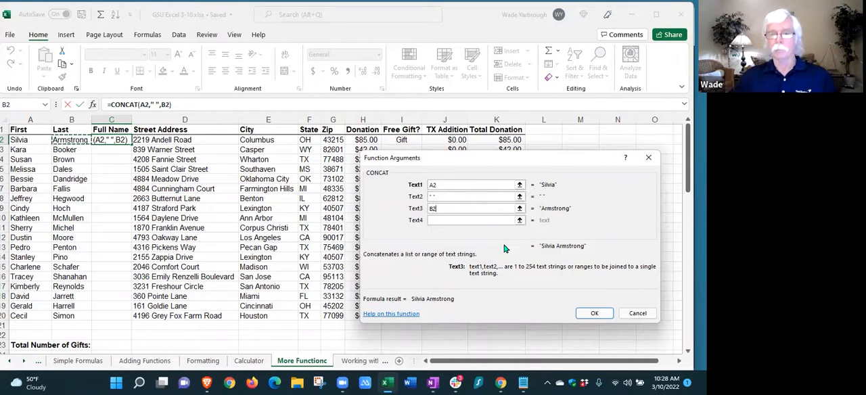
Try extra spaces in the quoted separator, restore the single space, and accept the CONCAT formula in C2
click(433, 196)
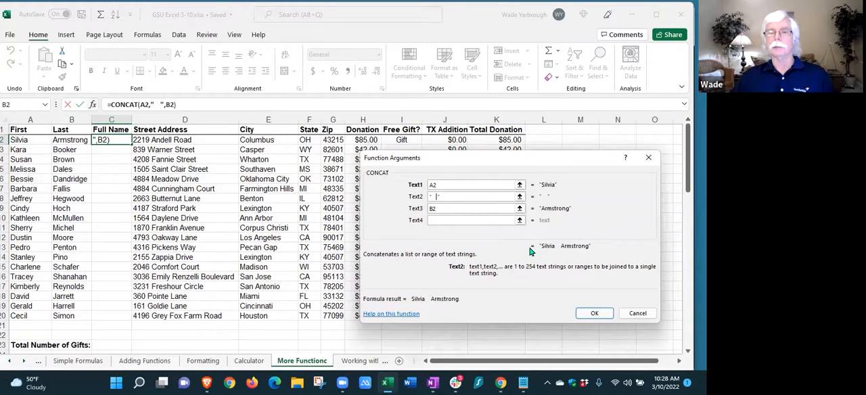
key(BackSpace)
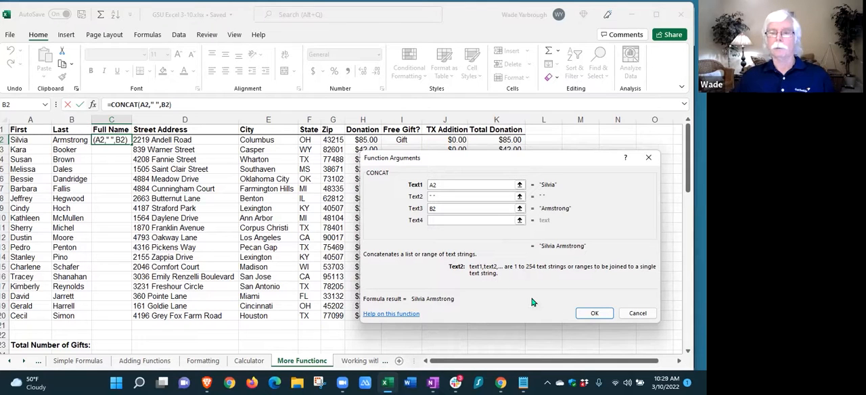
click(595, 315)
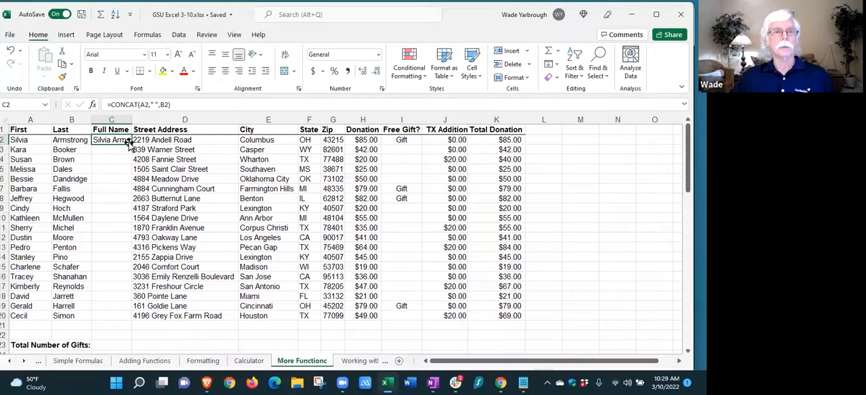
Fill the Full Name formula from C2 down to C20 and fit the width of column C to its contents
drag(129, 142, 123, 318)
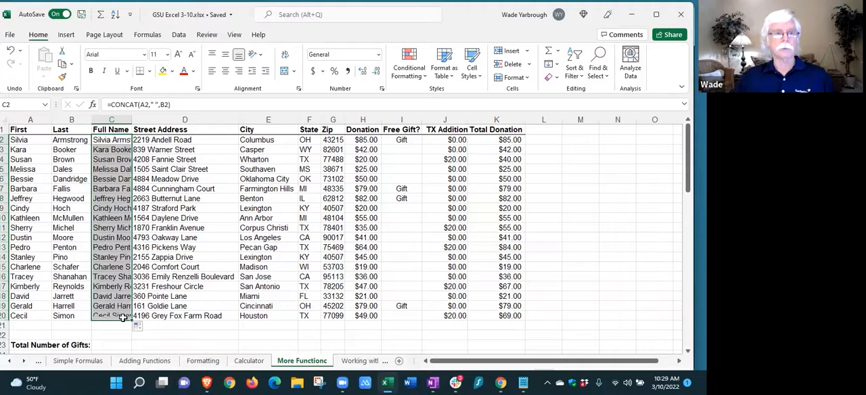
click(165, 336)
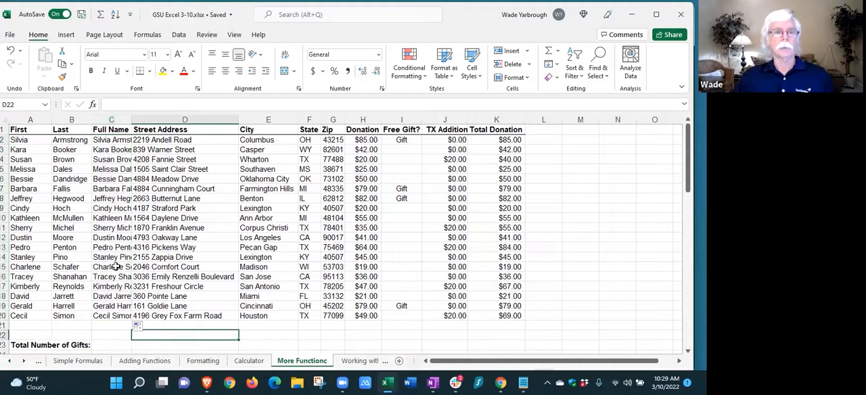
double_click(132, 120)
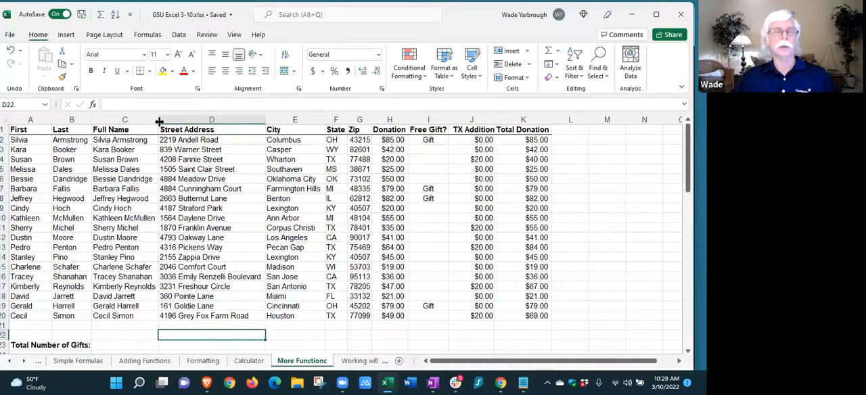
drag(159, 121, 205, 124)
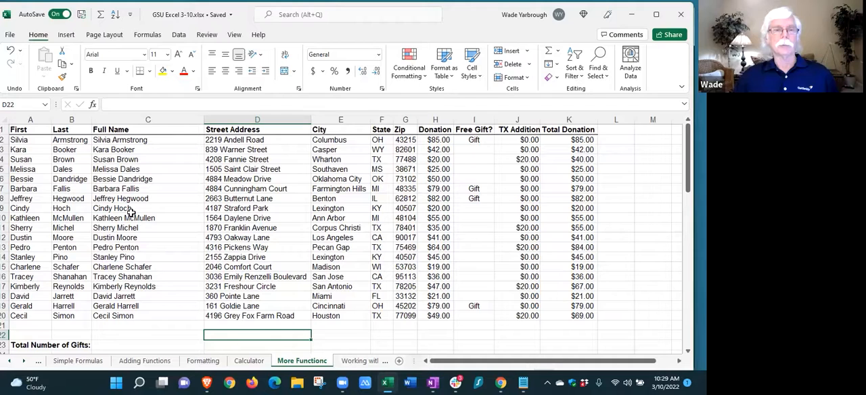
double_click(202, 119)
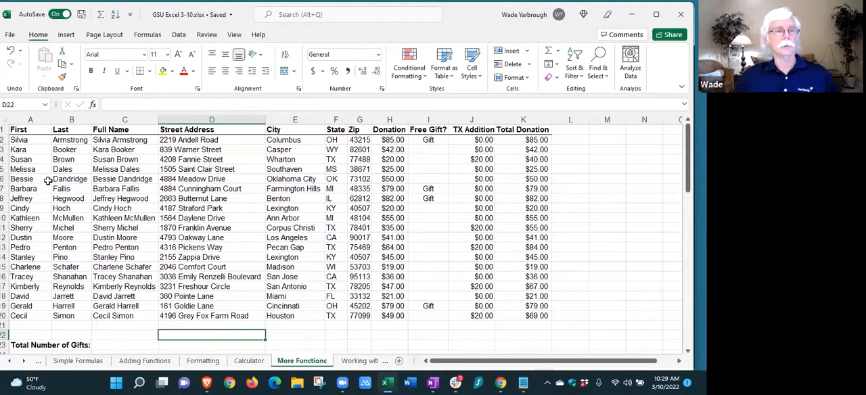
Try autofitting all columns of the sheet at once, and undo it
click(5, 118)
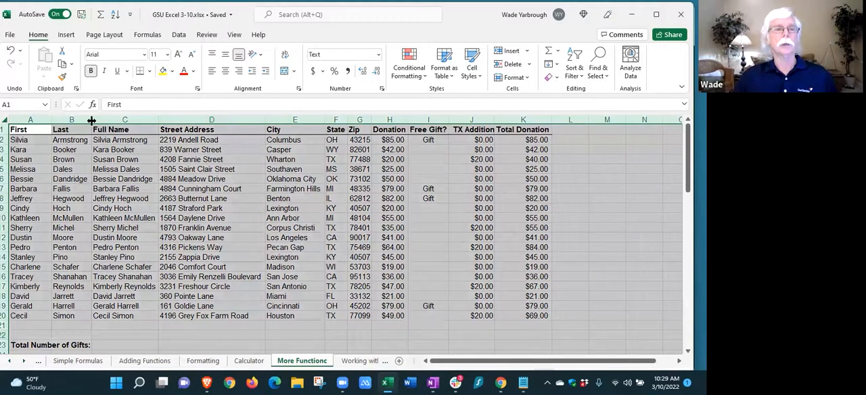
double_click(91, 120)
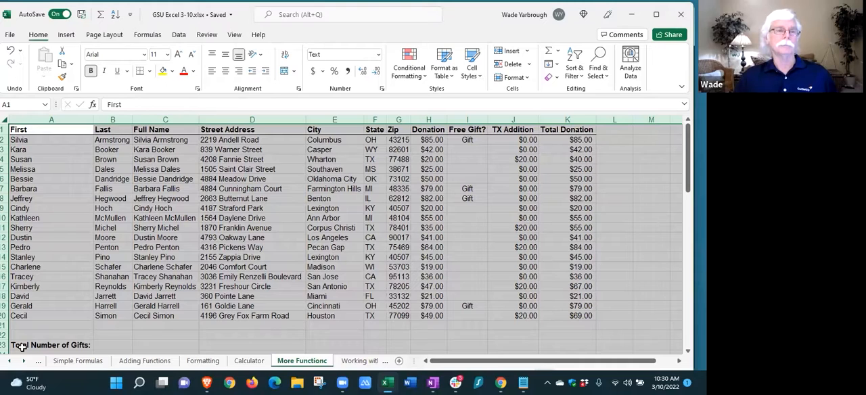
click(11, 51)
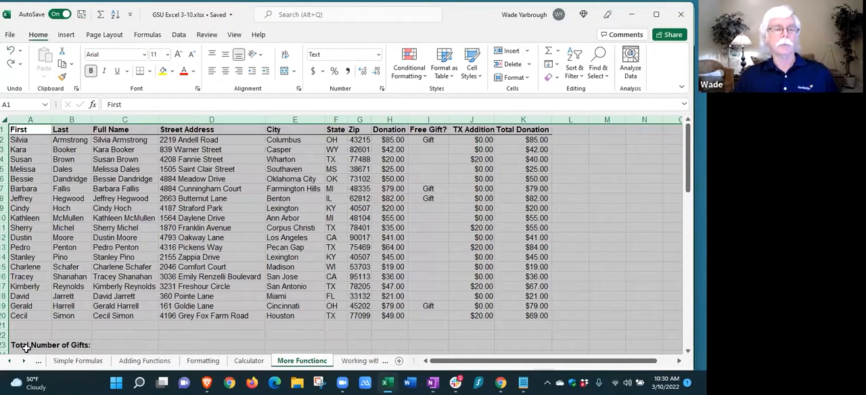
Insert the COUNTIF function in C23, beside Total Number of Gifts
click(132, 344)
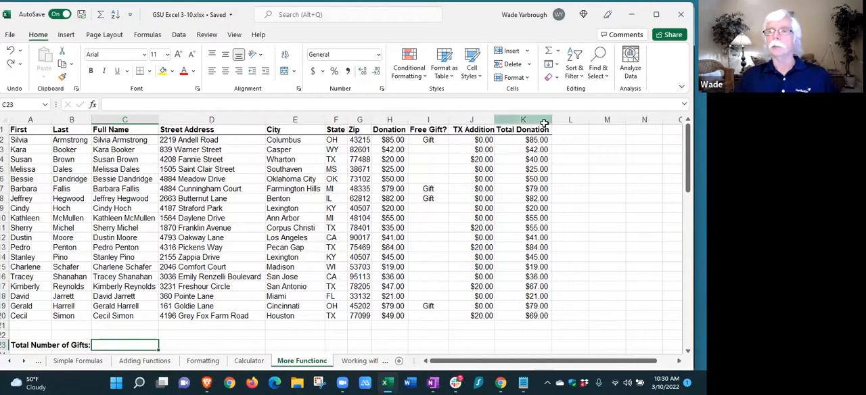
click(557, 51)
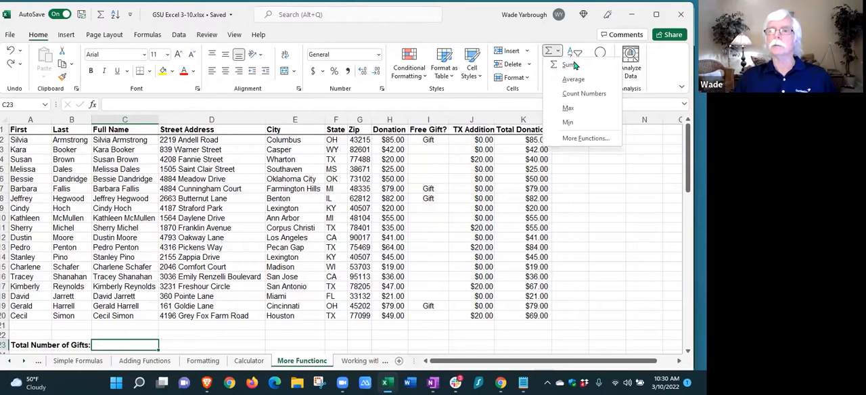
click(579, 139)
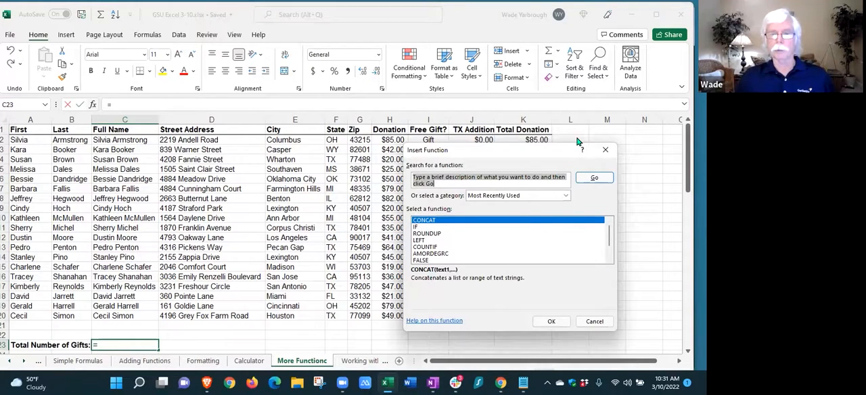
click(427, 249)
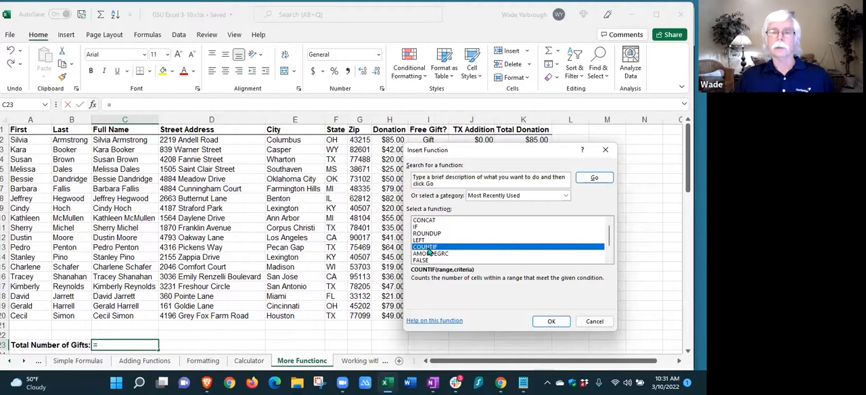
click(553, 321)
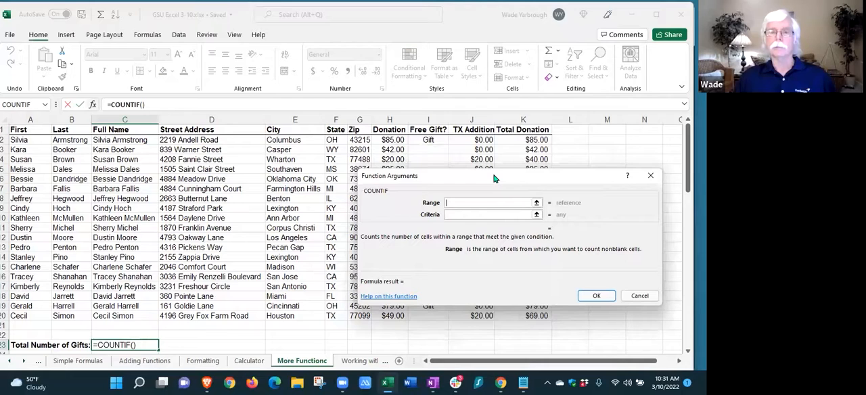
Set the COUNTIF range to I2:I20 and the criteria to "Gift", and accept the formula in C23
drag(494, 178, 196, 136)
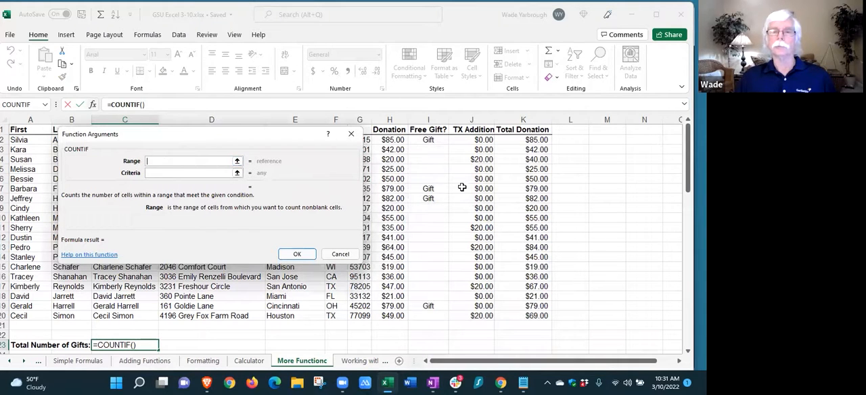
drag(428, 139, 427, 316)
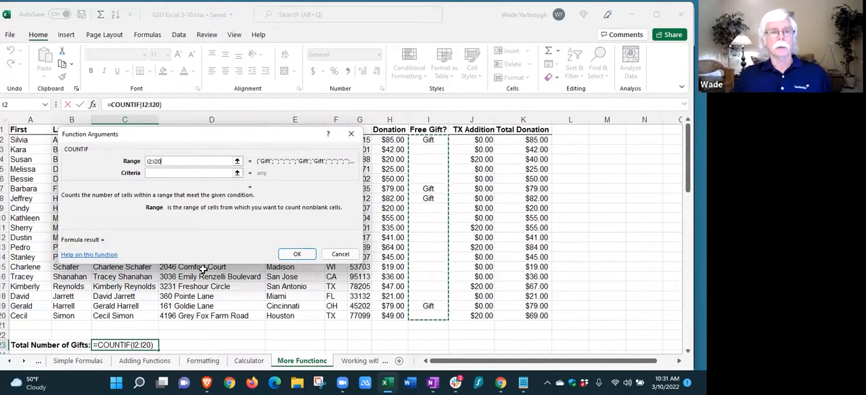
click(150, 173)
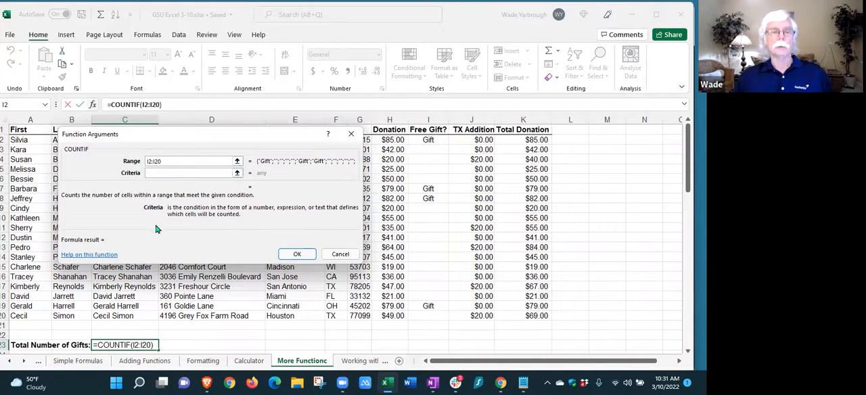
text(")
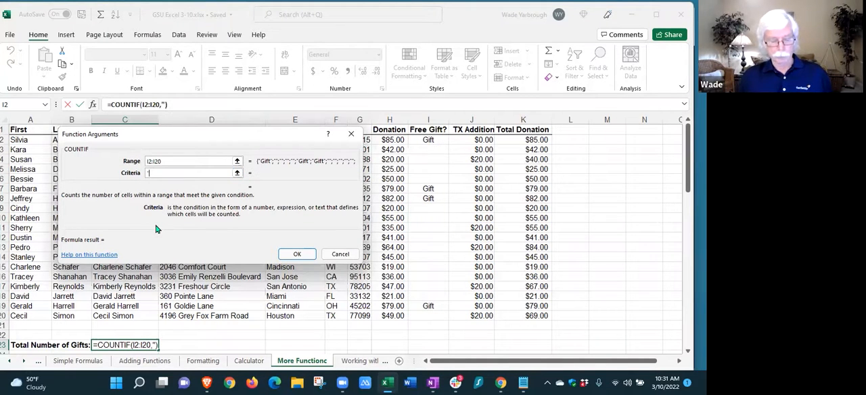
text(Gift)
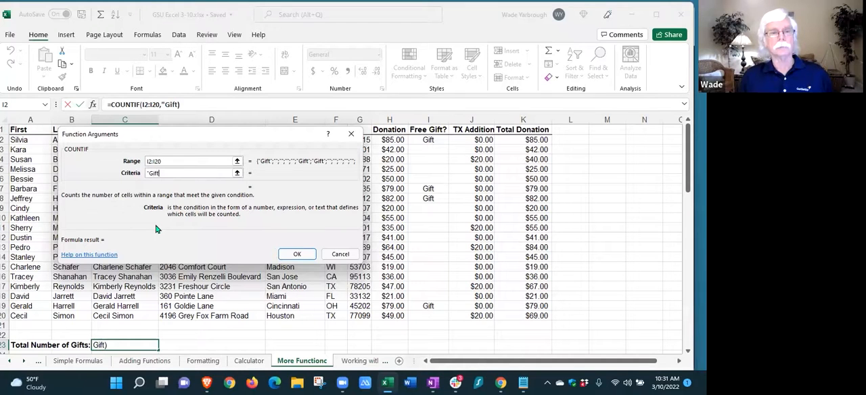
text(")
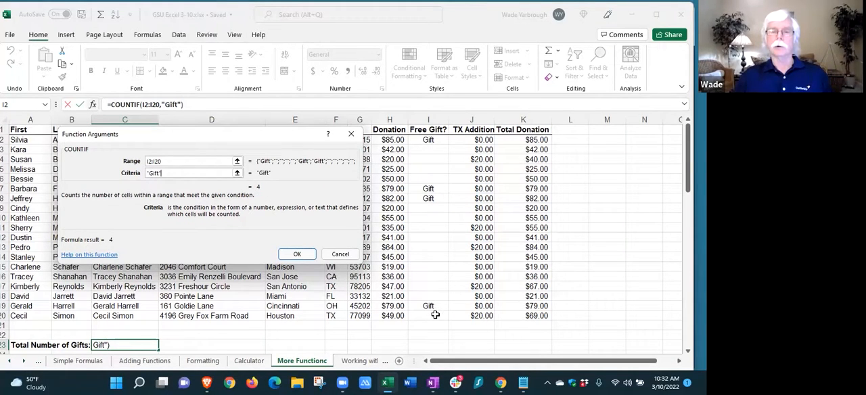
click(297, 254)
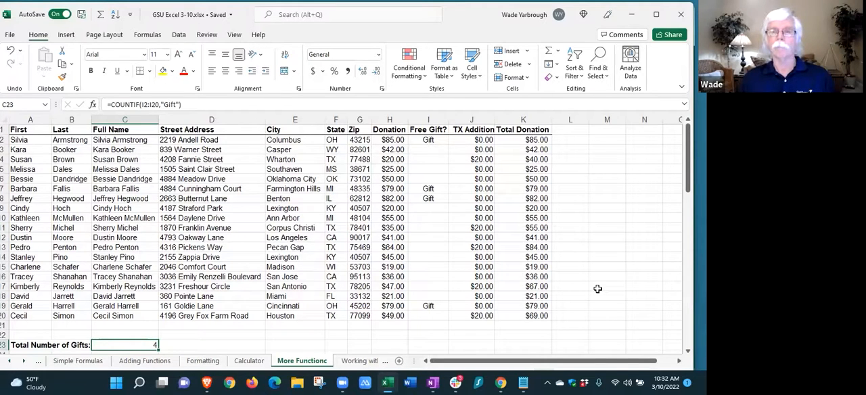
Review the range and criteria arguments of the COUNTIF formula in C23
click(558, 53)
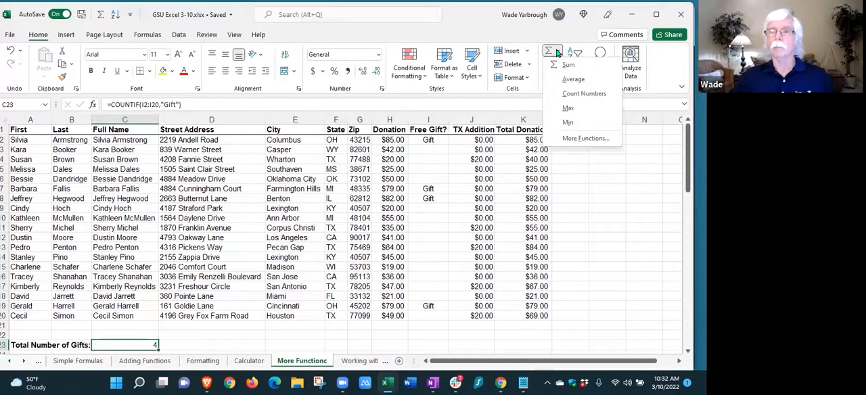
click(602, 138)
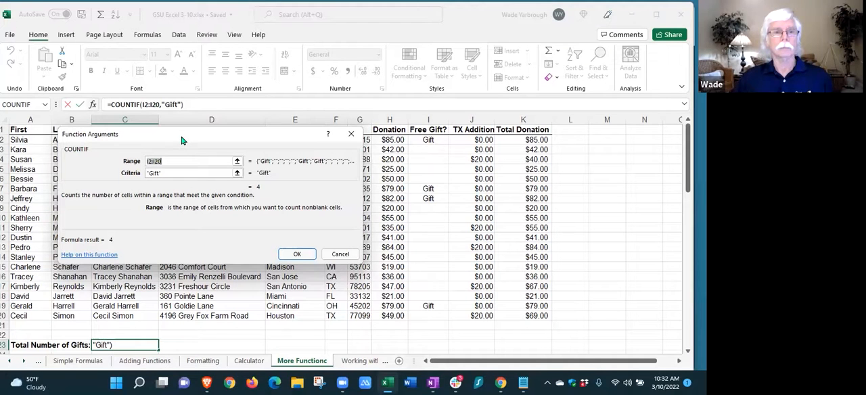
click(340, 253)
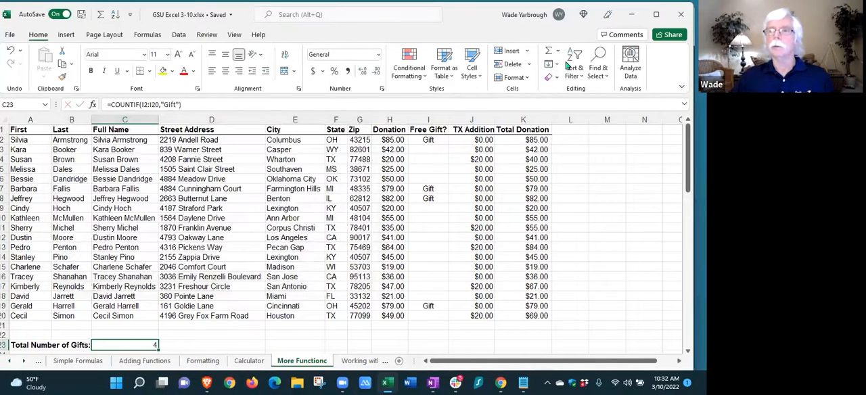
click(559, 54)
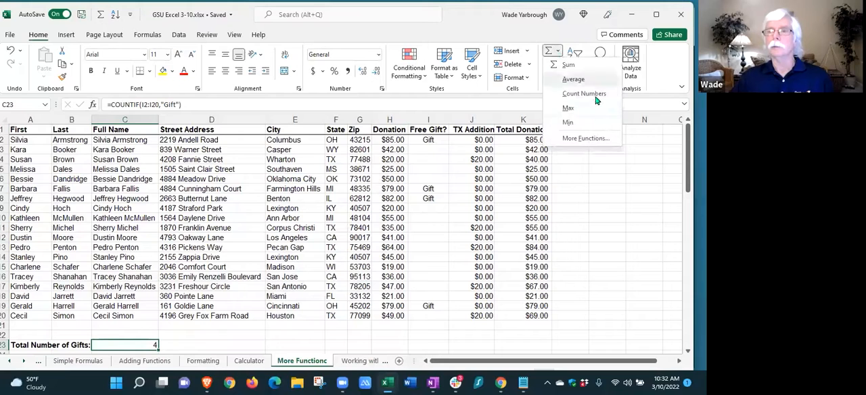
click(576, 138)
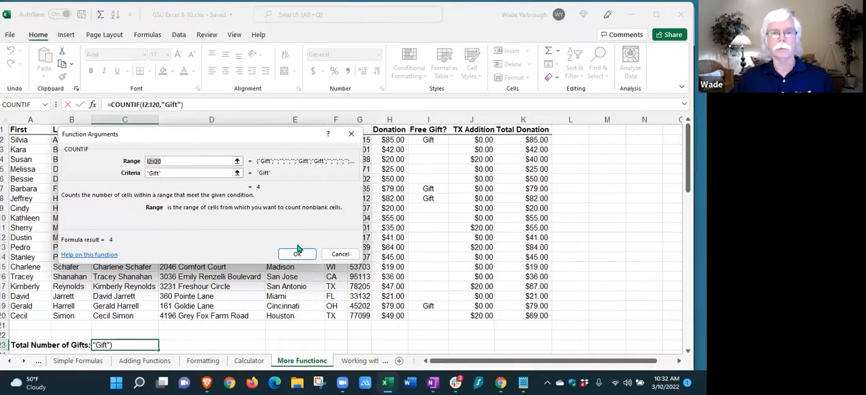
drag(213, 138, 474, 151)
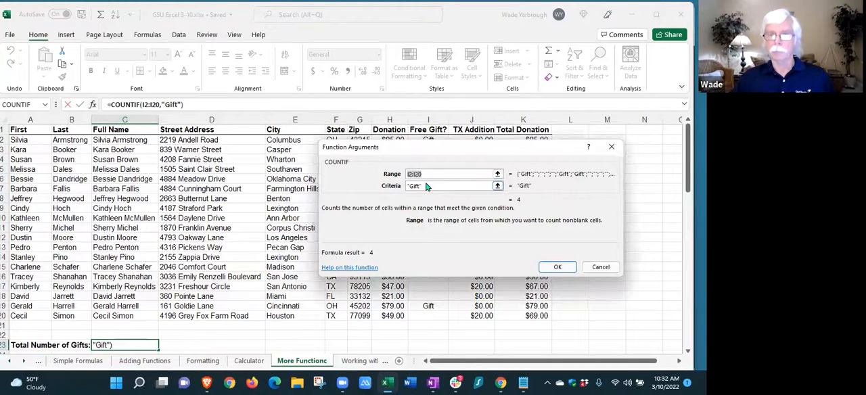
click(429, 186)
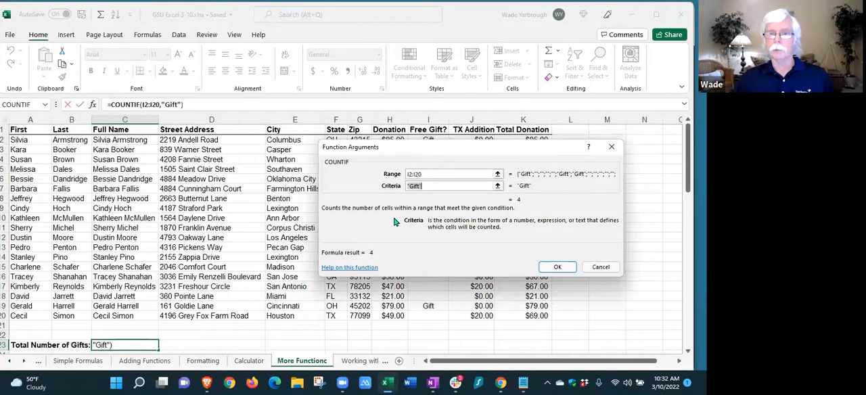
click(558, 268)
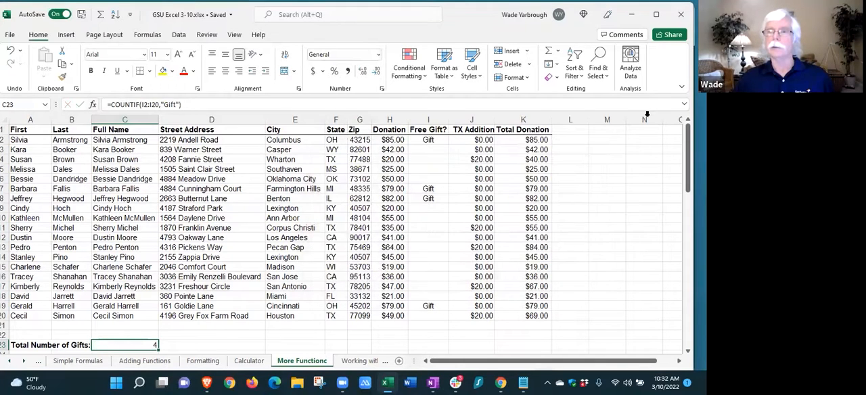
Reopen the function arguments of the Total Number of Gifts formula and cancel without changing them
click(558, 51)
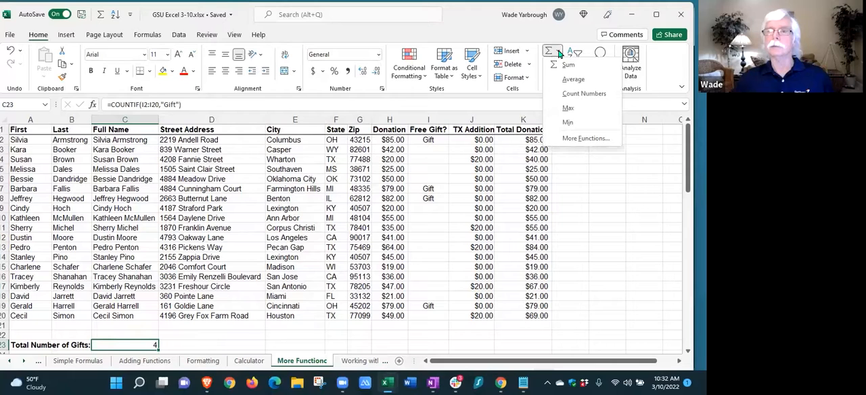
click(584, 138)
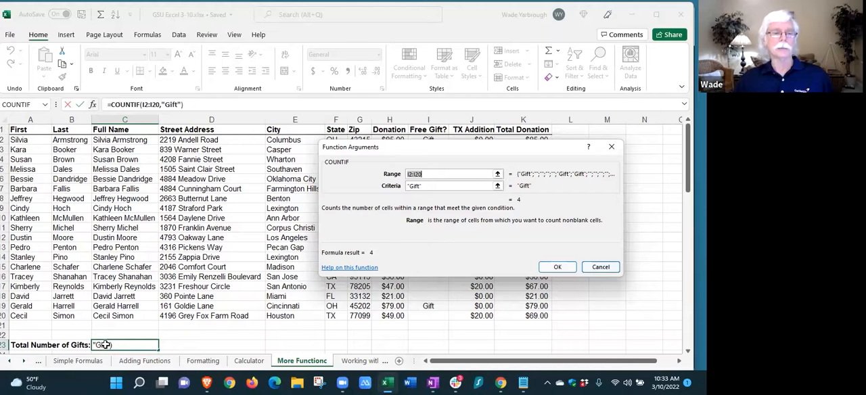
key(Delete)
key(ctrl+z)
click(605, 268)
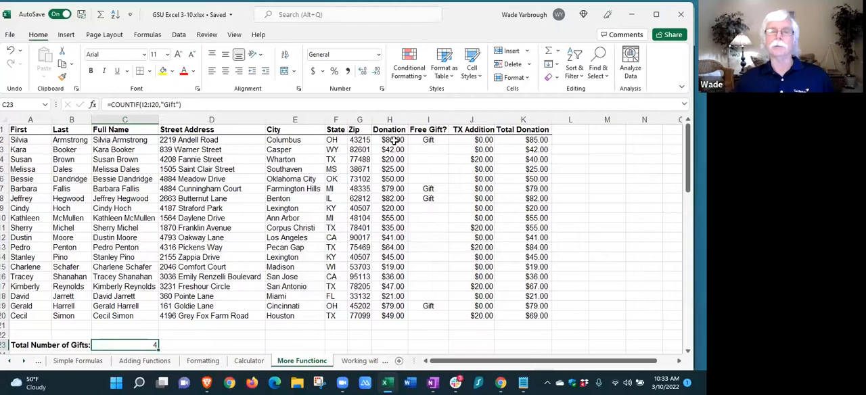
View the IF function arguments of the TX Addition formula in J2 and close them without changes
click(485, 141)
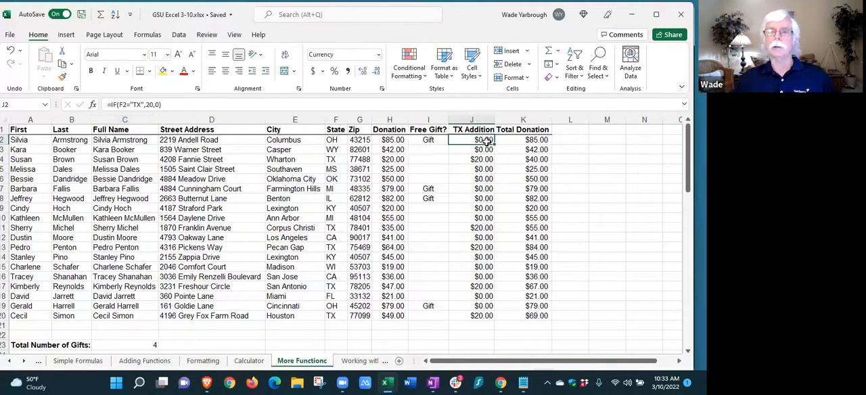
click(557, 54)
click(593, 137)
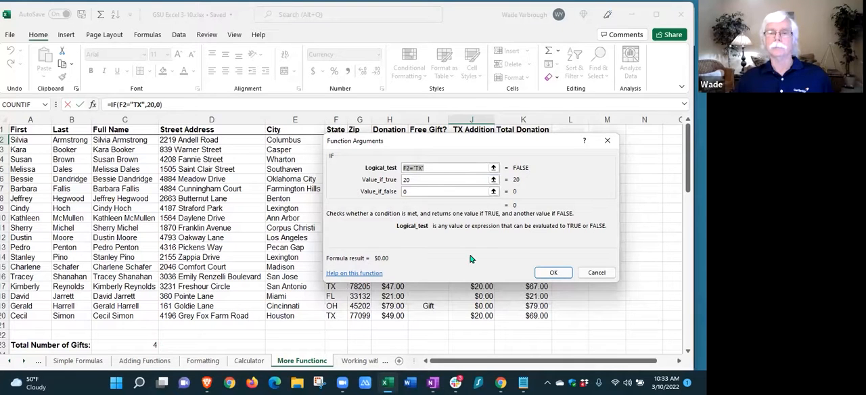
click(597, 274)
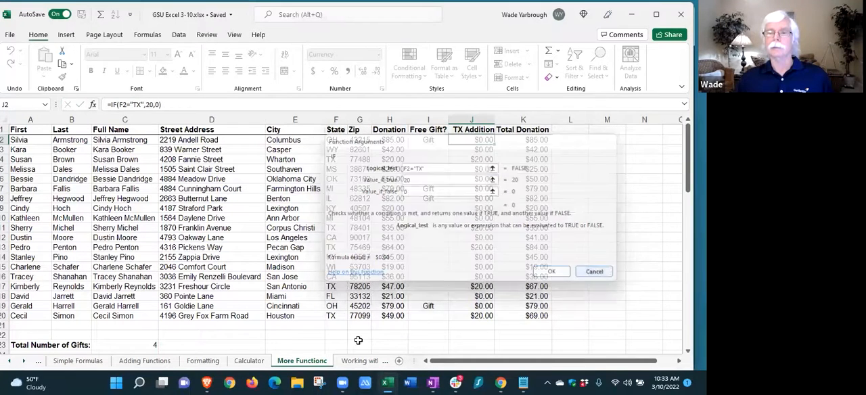
From empty cell D23, search the insertable functions for "count" and view the descriptions of COUNTA and COUNTIF
click(240, 343)
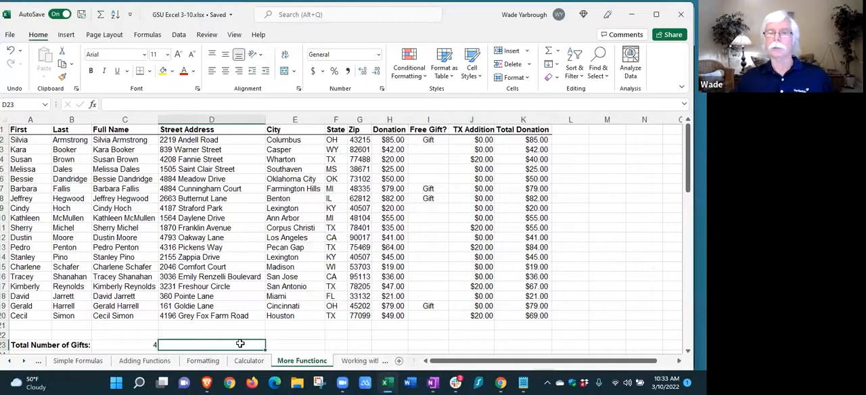
click(555, 51)
click(577, 137)
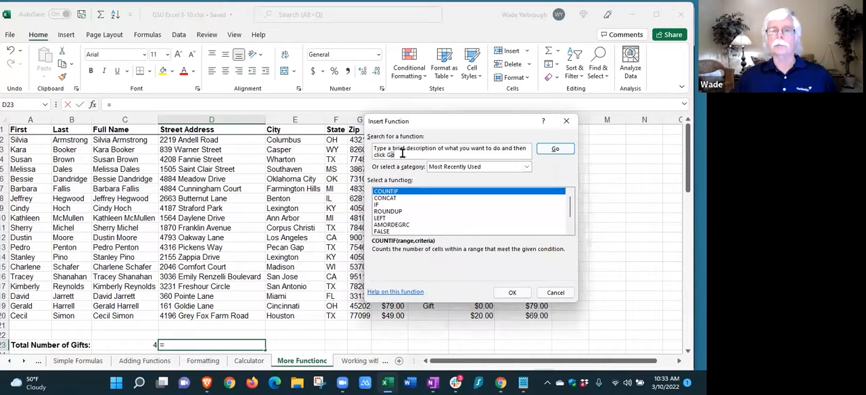
click(394, 153)
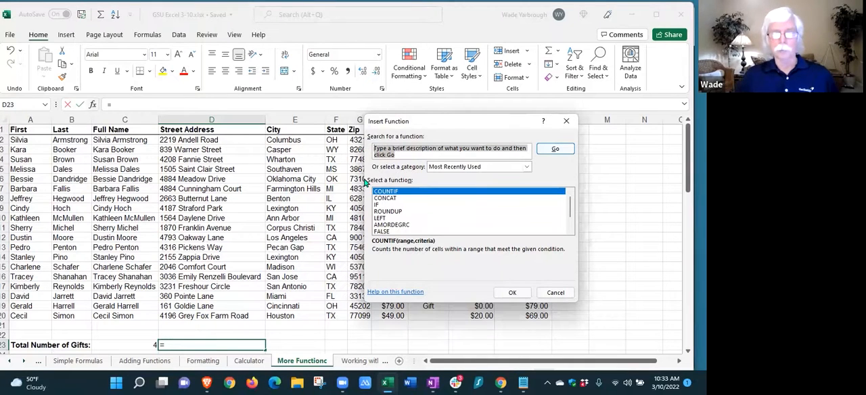
text(coun)
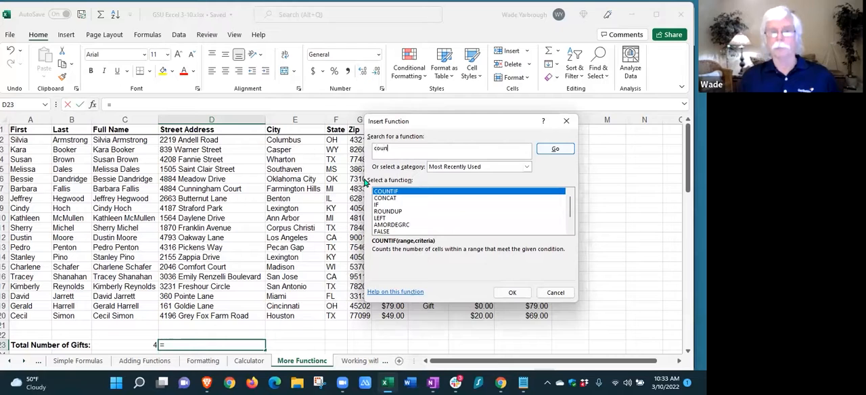
text(t)
key(Return)
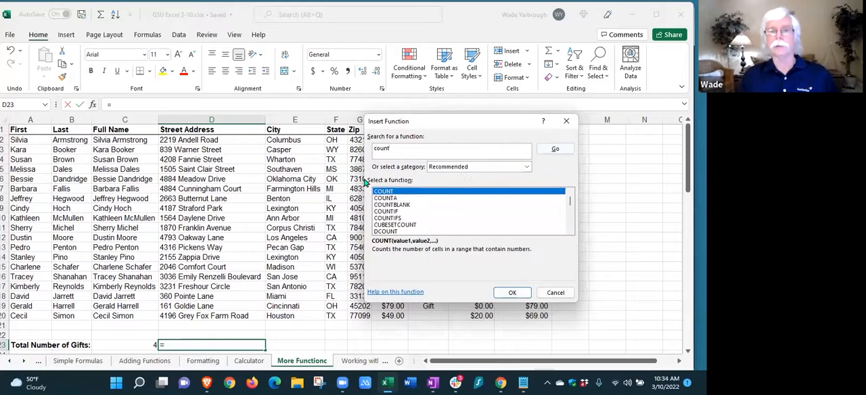
click(396, 199)
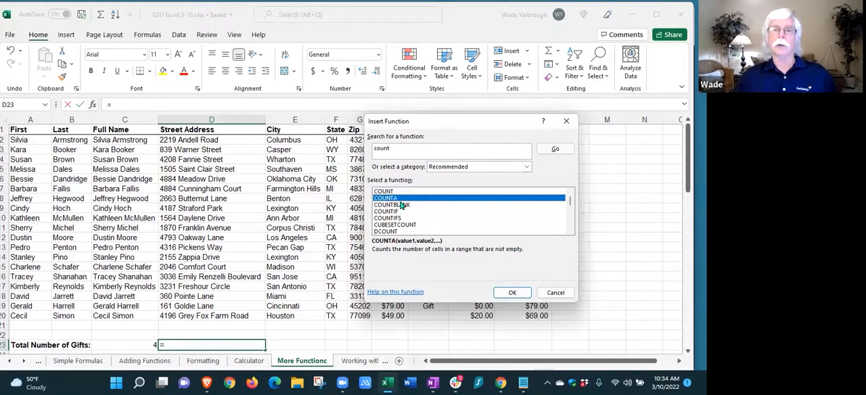
click(379, 212)
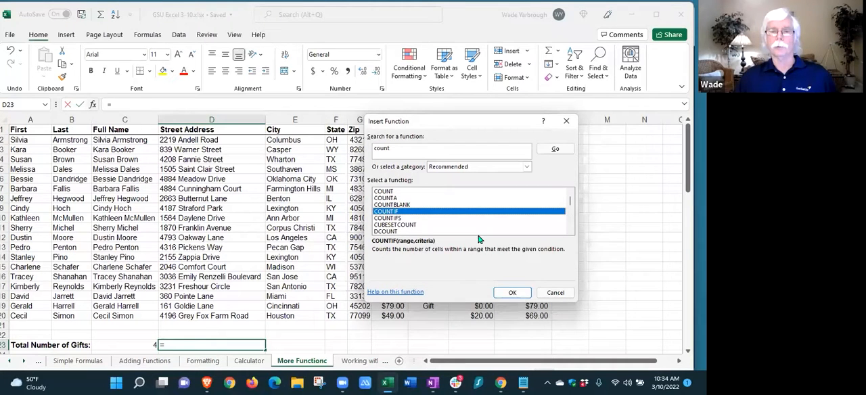
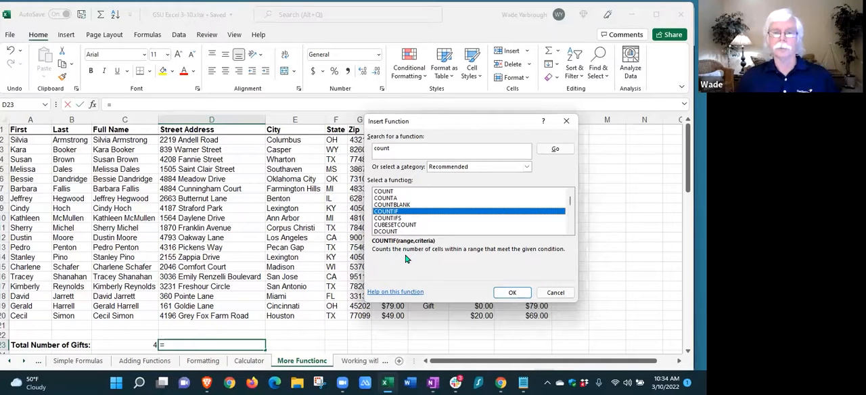
Close the function search without inserting anything and browse the Financial, Date & Time, Lookup & Reference and Math & Trig function lists
click(555, 293)
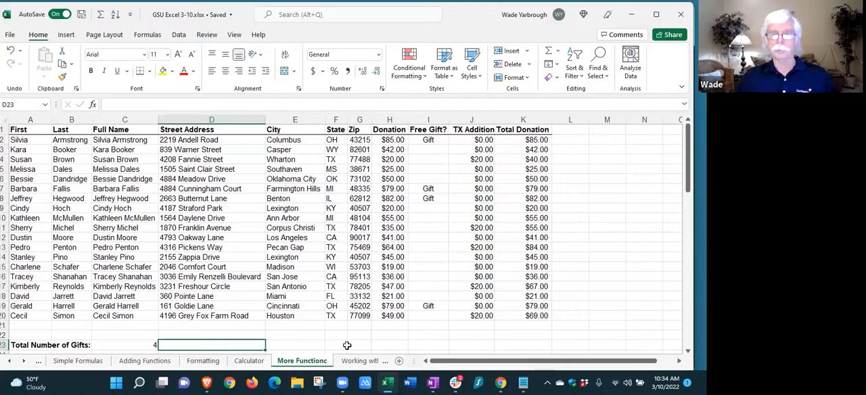
click(149, 35)
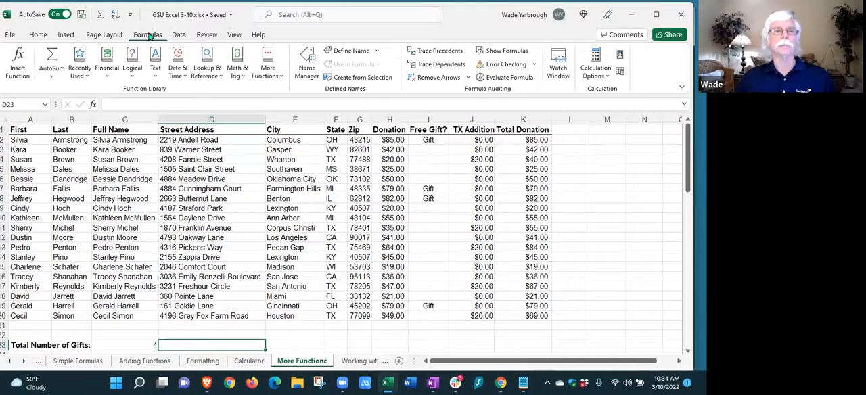
click(105, 76)
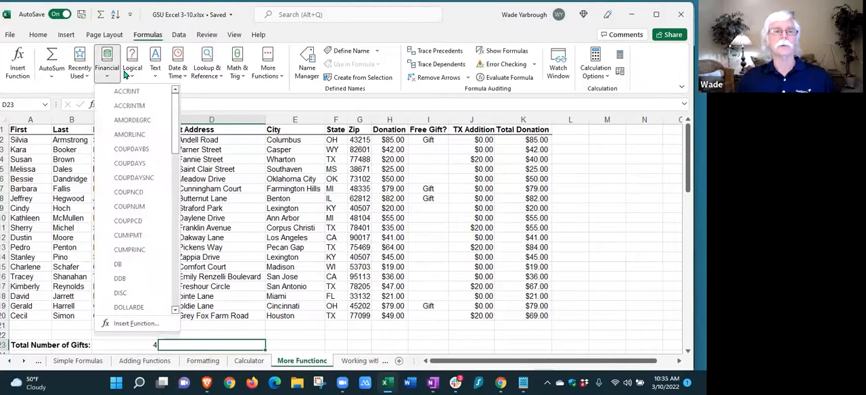
click(132, 74)
click(154, 72)
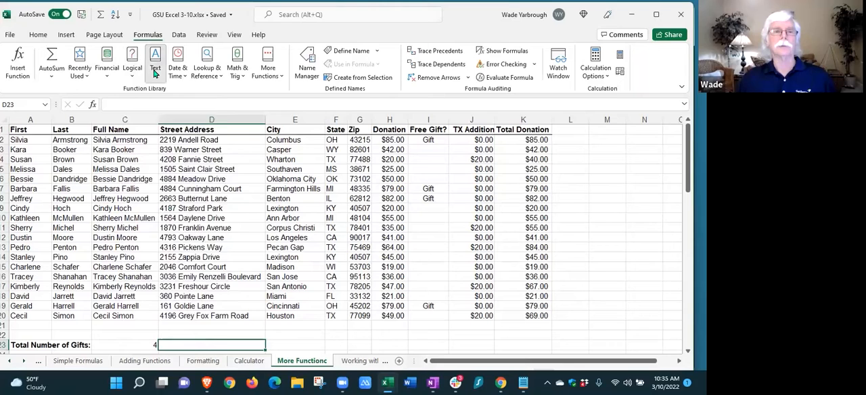
click(174, 73)
click(177, 72)
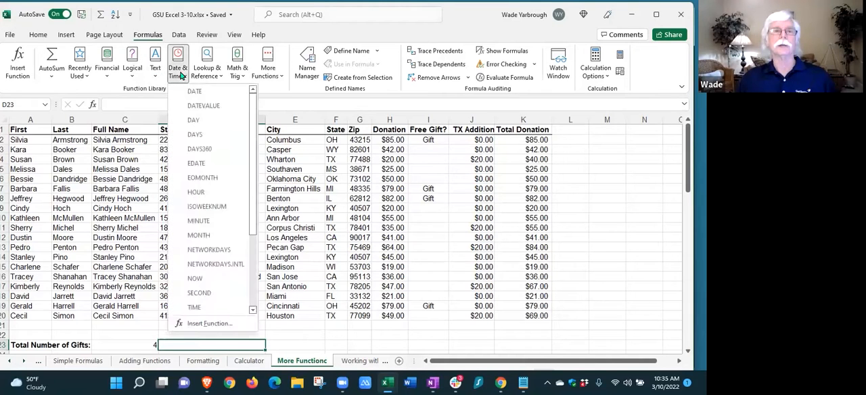
click(210, 75)
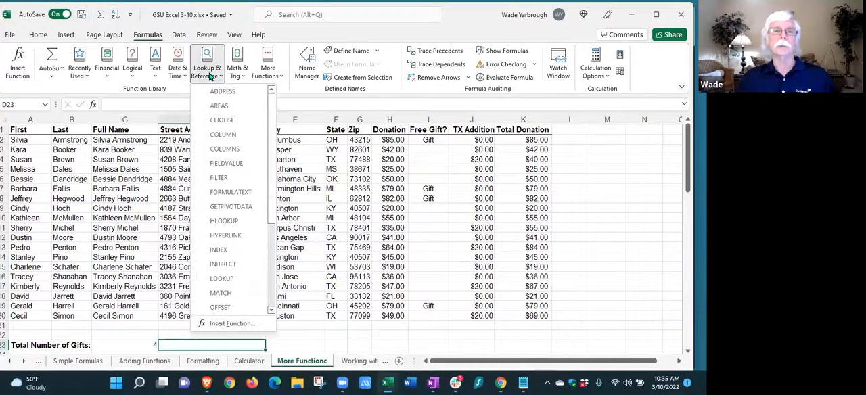
click(235, 71)
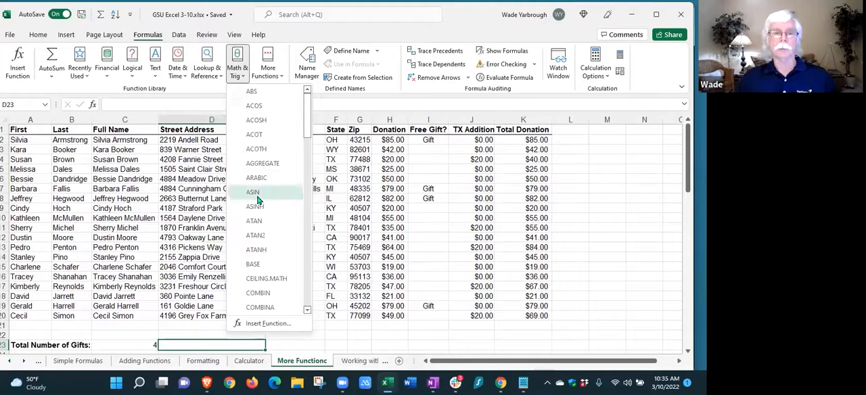
click(586, 210)
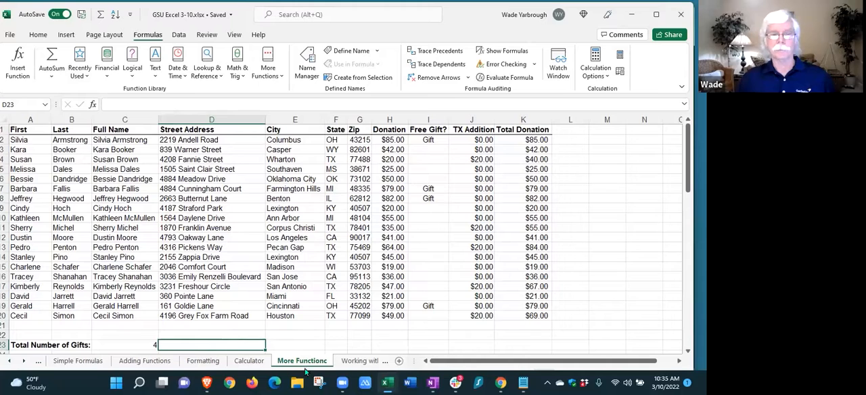
Open the Working with Data sheet, move down and across the monthly sales figures to examine their extent, and return to cell A1
click(351, 362)
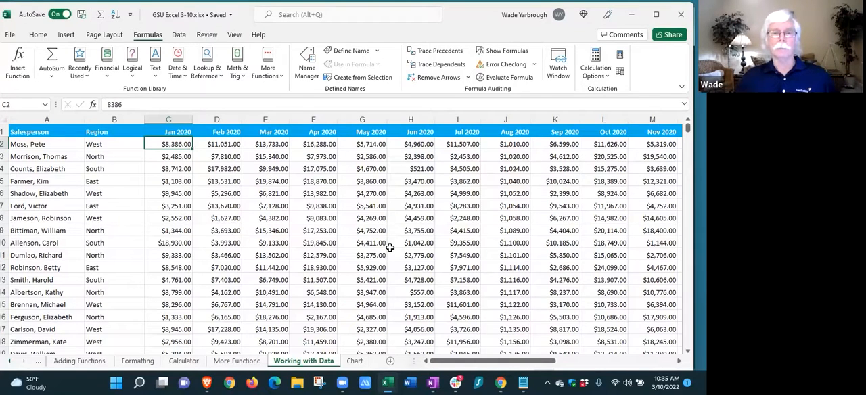
click(477, 271)
key(Down)
key(Down)
key(Down)
key(Left)
key(Down)
key(Down)
key(Down)
key(Down)
key(Down)
key(Down)
key(Down)
key(Right)
key(Right)
key(Right)
key(Right)
key(Right)
key(Right)
key(Right)
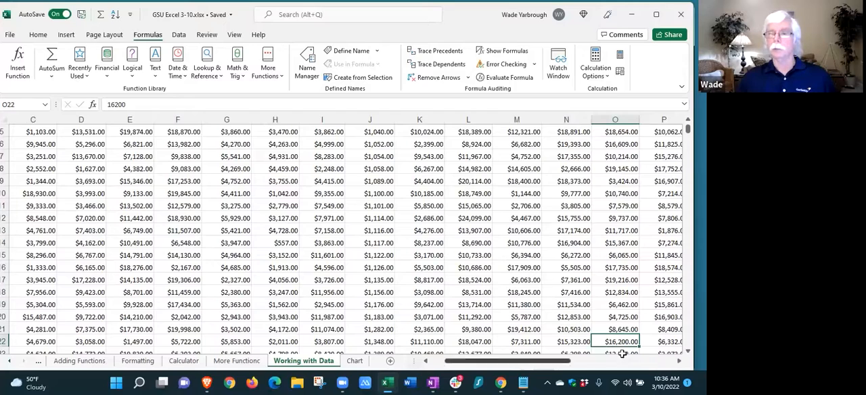
click(619, 295)
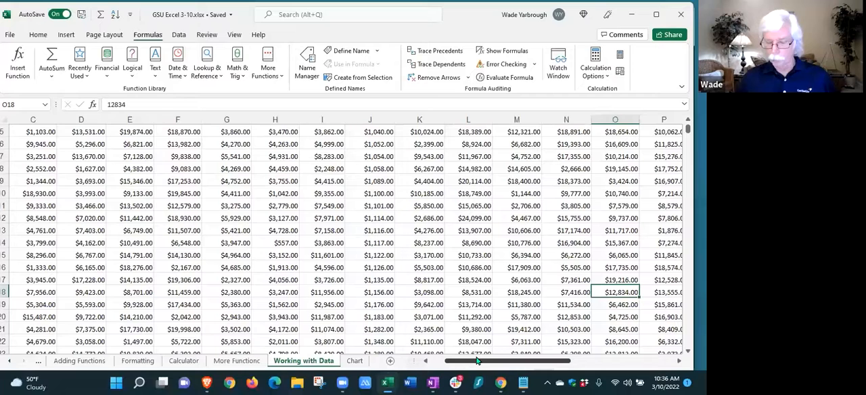
key(ctrl+Home)
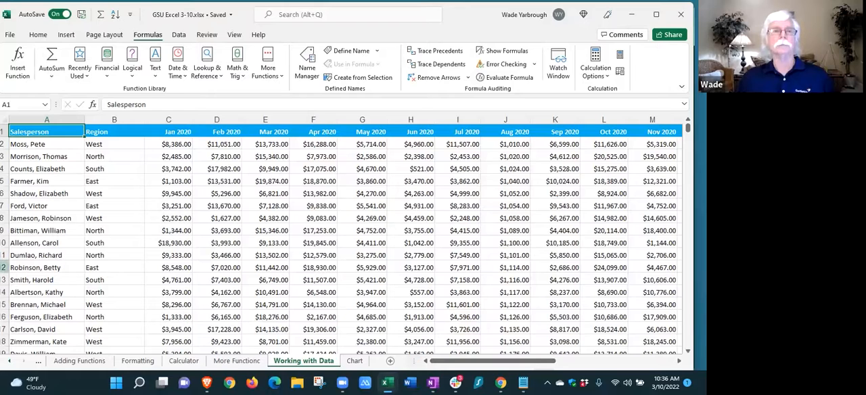
Freeze the top row of the sales data and scroll through the records to check the header row
click(234, 35)
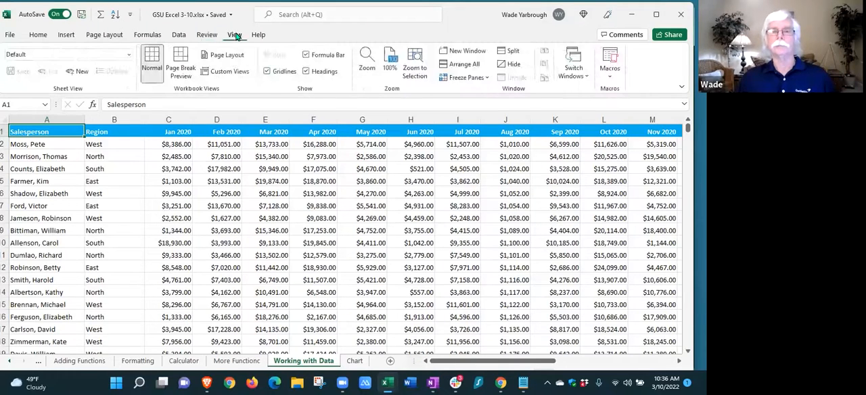
click(464, 79)
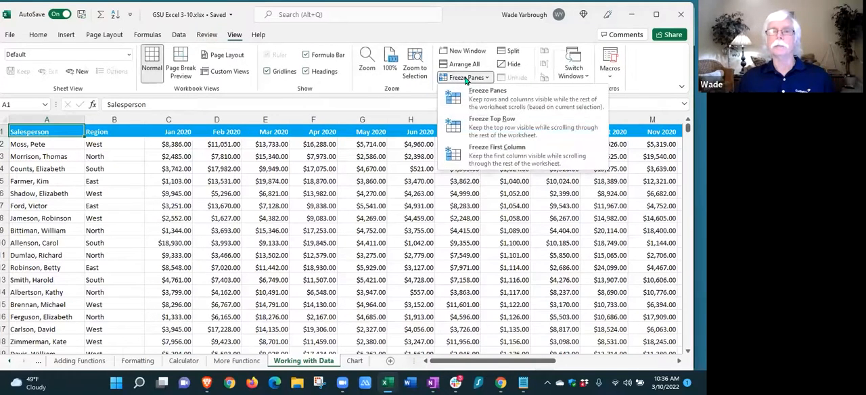
click(489, 127)
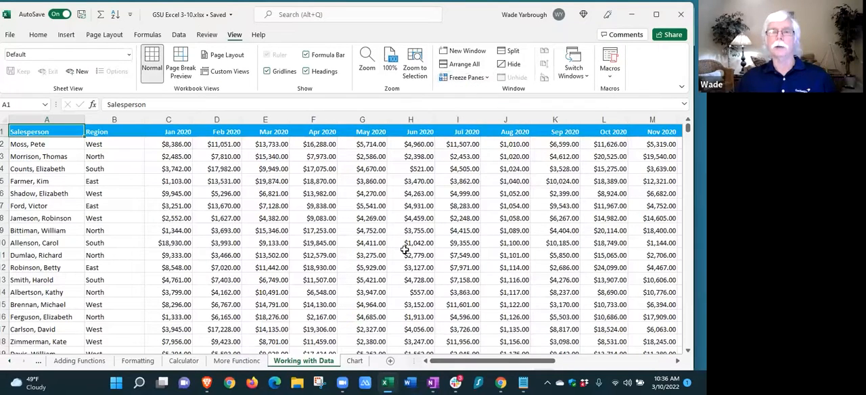
scroll(389, 253, down, 2)
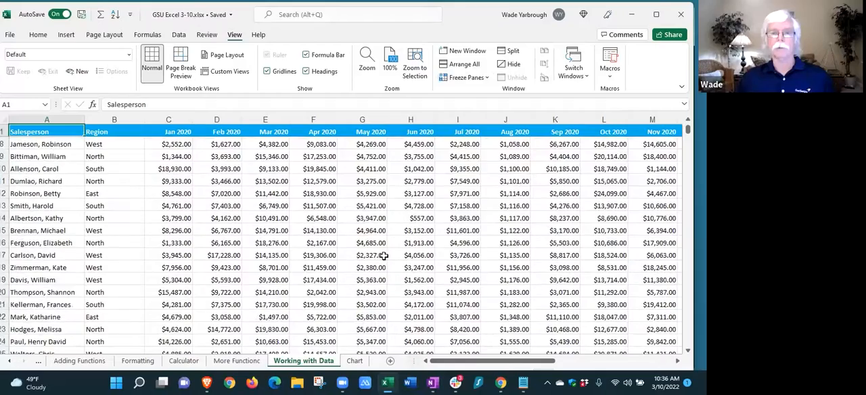
scroll(373, 251, down, 3)
scroll(373, 251, up, 4)
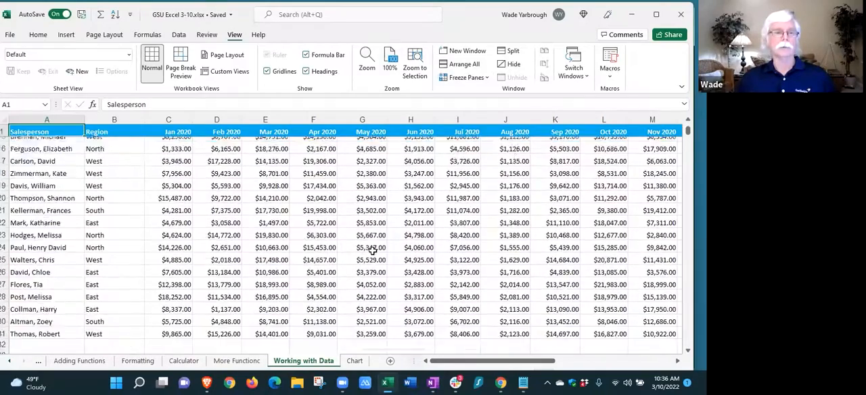
scroll(372, 251, up, 1)
scroll(372, 251, down, 4)
scroll(372, 251, up, 4)
Move across row 9 from Aug 2020 to Feb 2021 to check the salesperson column, and return to the first data row
click(512, 227)
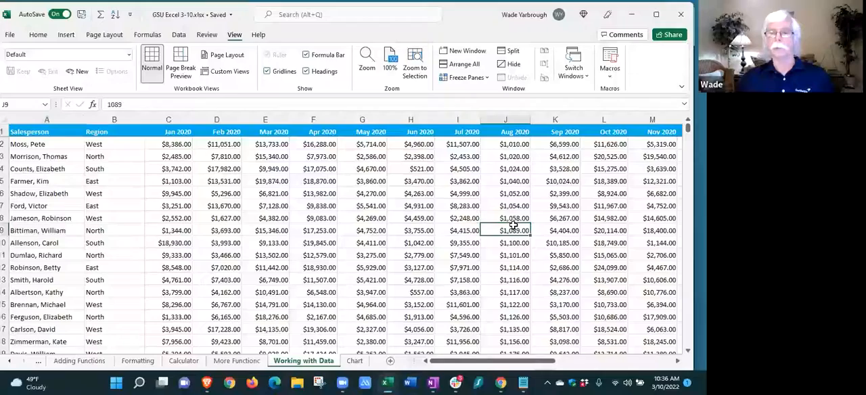
key(Right)
key(Right)
key(Right)
key(Right)
key(Right)
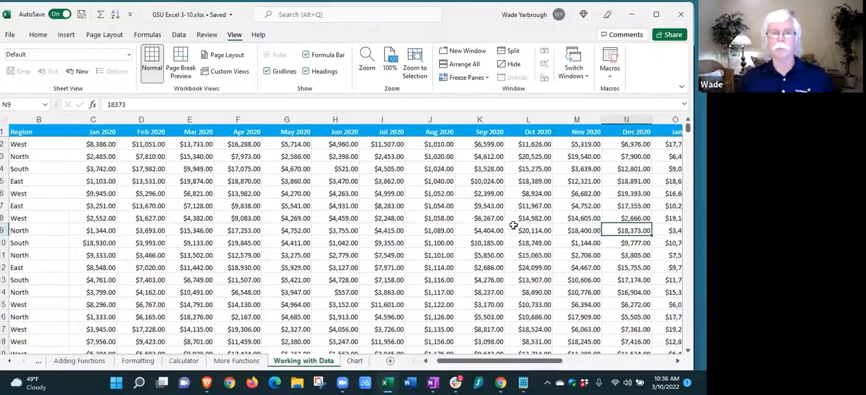
key(Right)
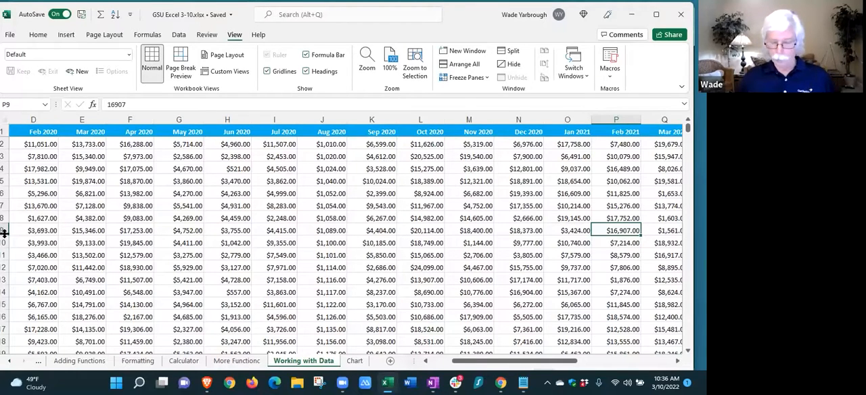
key(ctrl+Home)
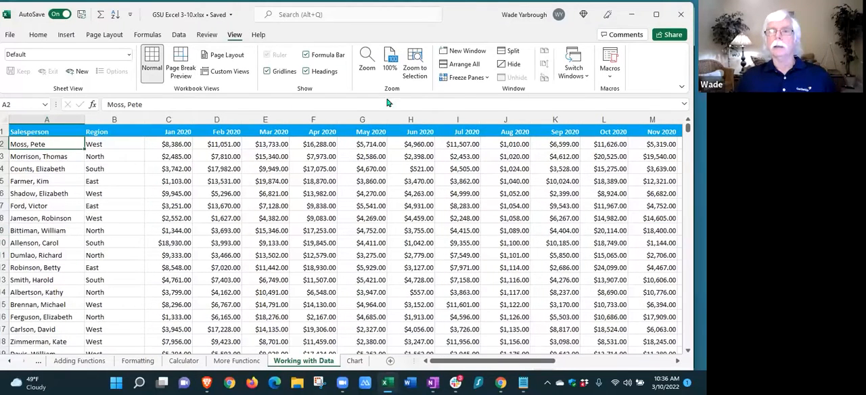
Unfreeze the top row and freeze the panes at cell C2, locking row 1 and the Salesperson and Region columns
click(485, 79)
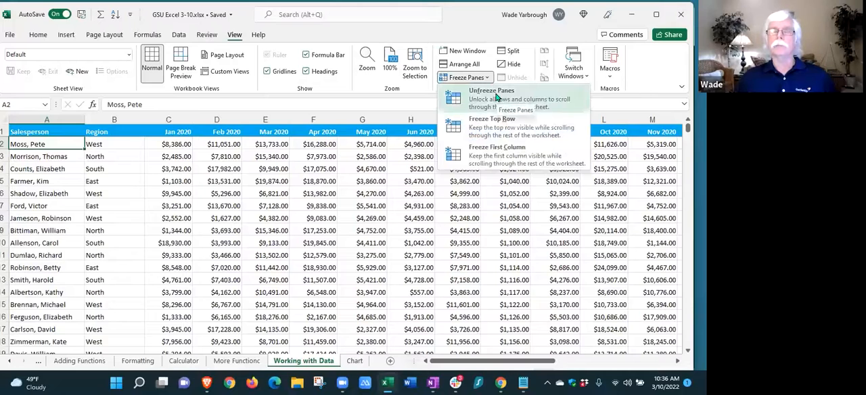
click(496, 98)
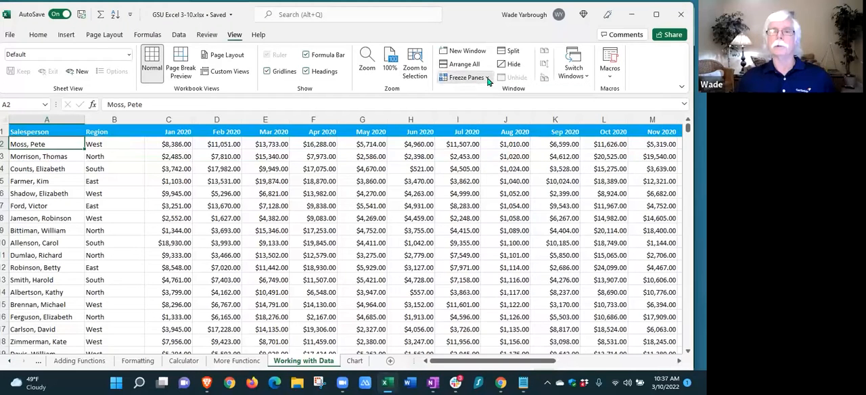
click(486, 77)
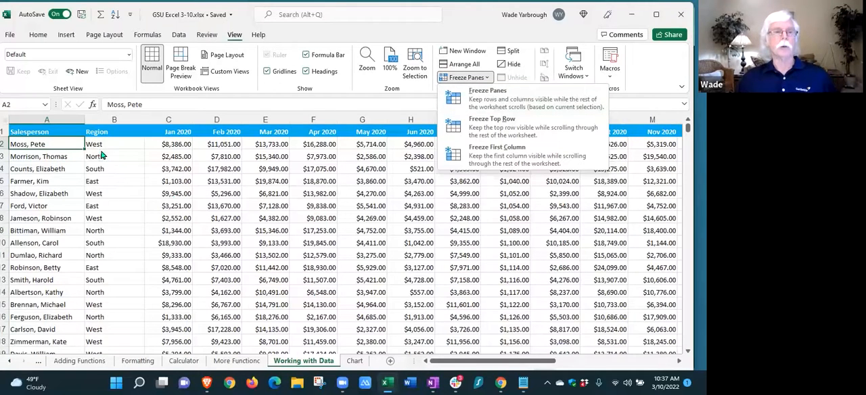
click(173, 146)
click(174, 145)
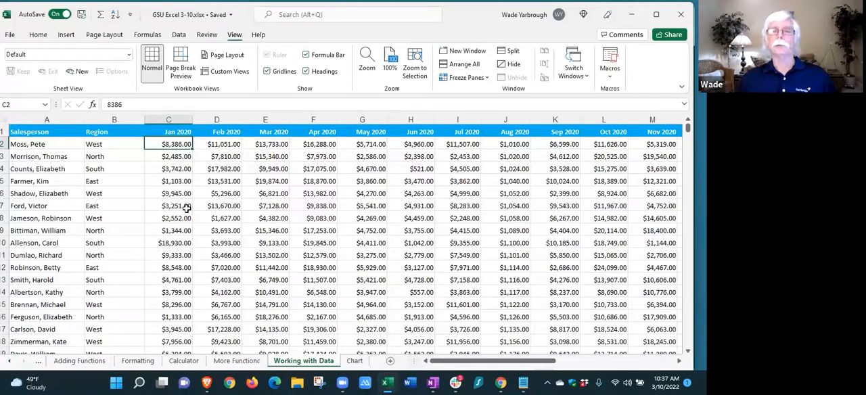
click(482, 79)
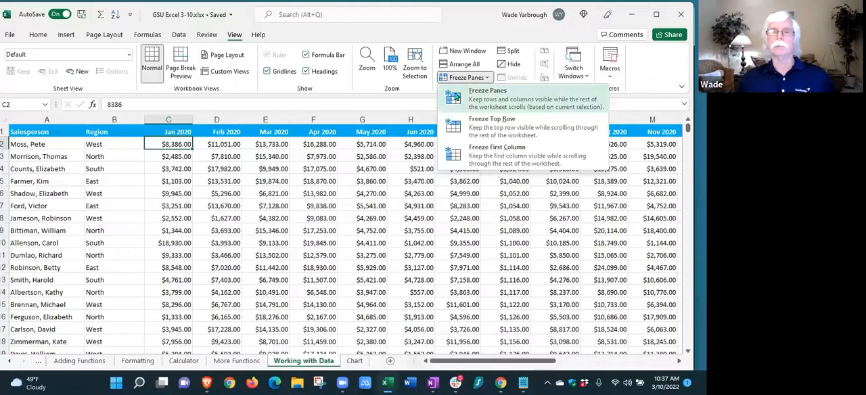
click(494, 102)
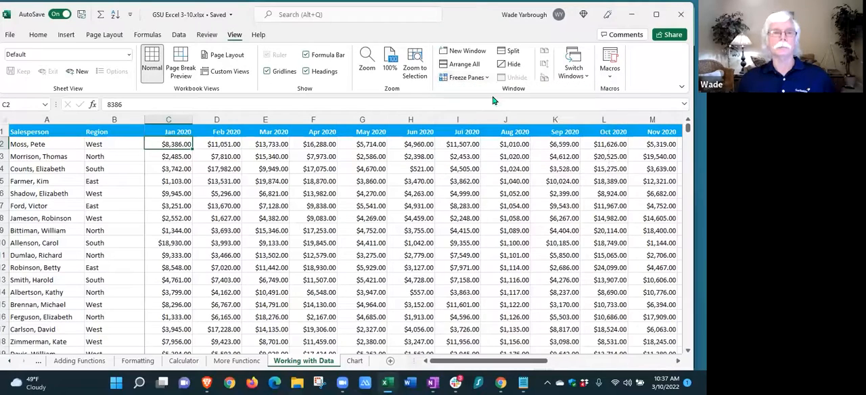
Check the frozen headers and salesperson columns by moving down and across to Feb 2021, and return to C2
scroll(381, 237, down, 2)
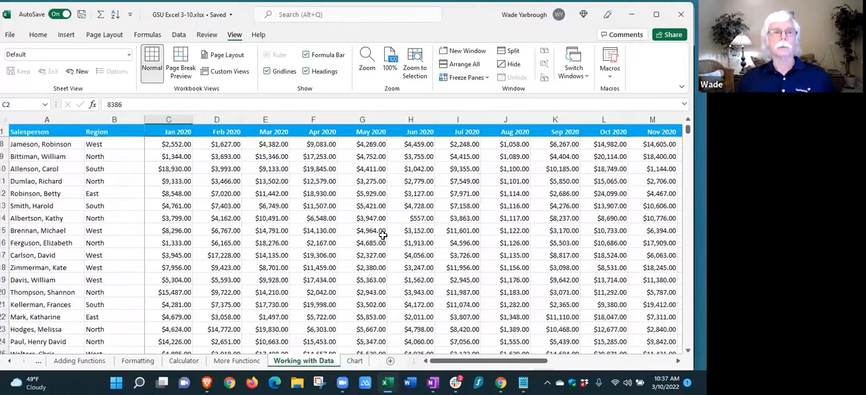
click(570, 215)
key(Right)
key(Right)
key(Right)
key(Right)
key(Right)
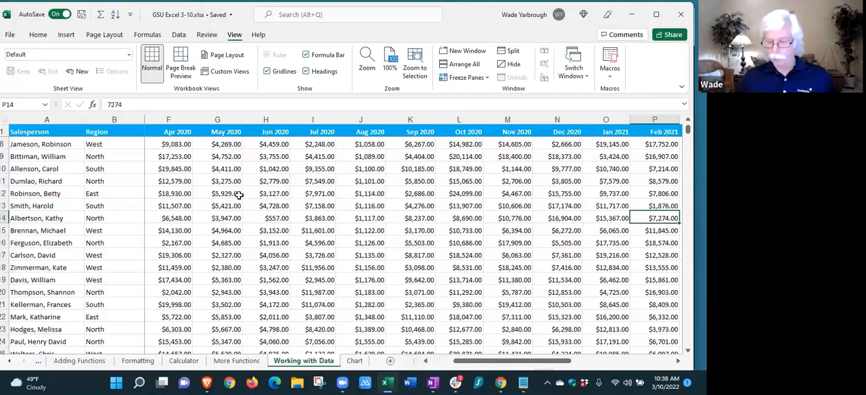
key(ctrl+Home)
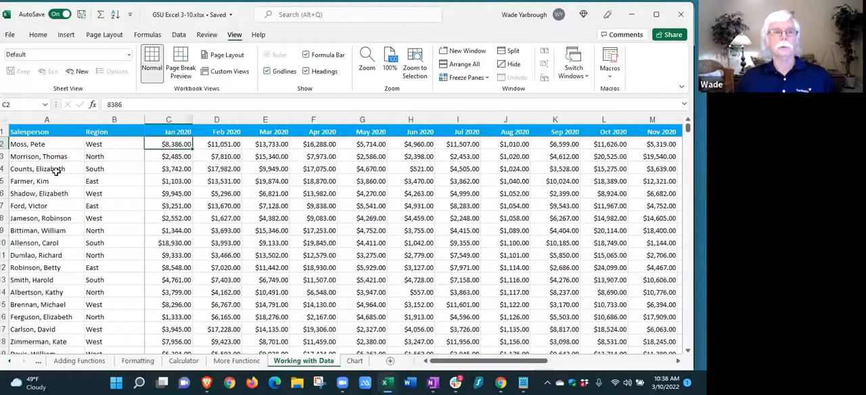
Sort the whole sales sheet by Region from A to Z, treating the first row as headers, and check the sorted records
click(3, 120)
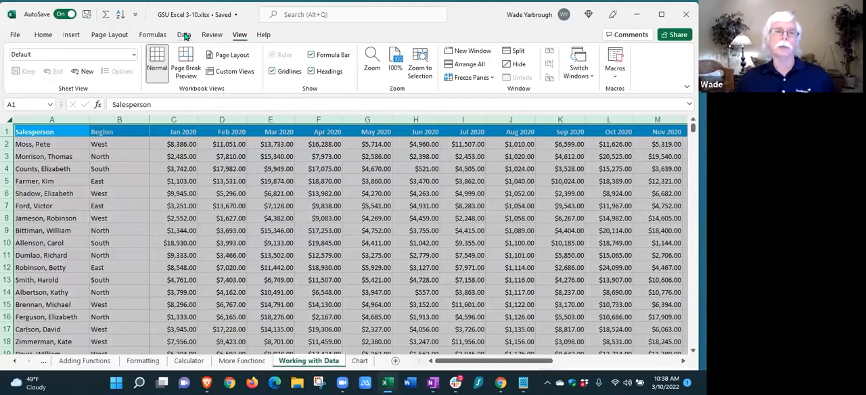
click(184, 35)
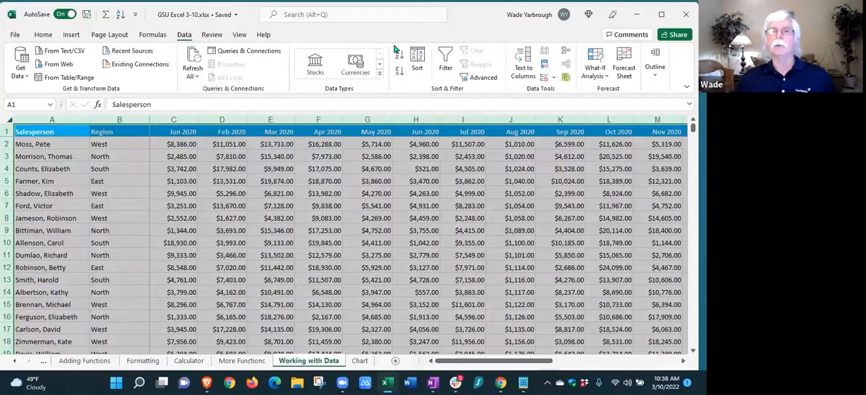
click(418, 59)
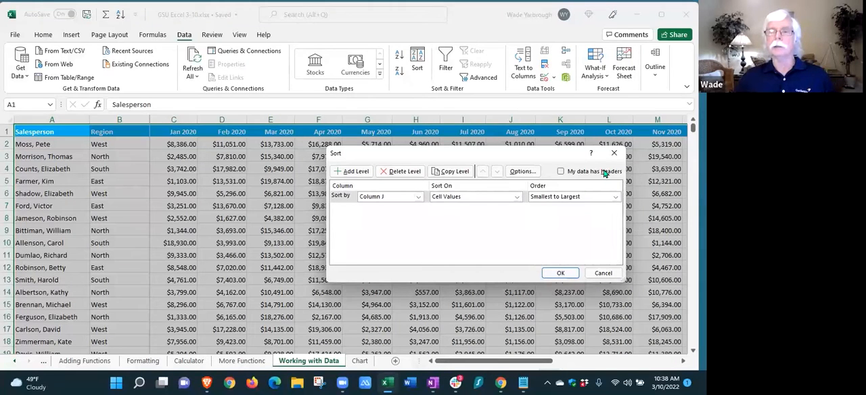
click(560, 172)
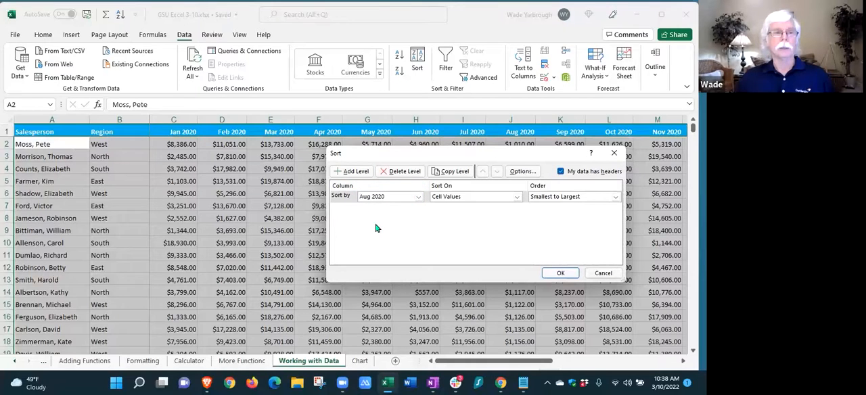
click(419, 197)
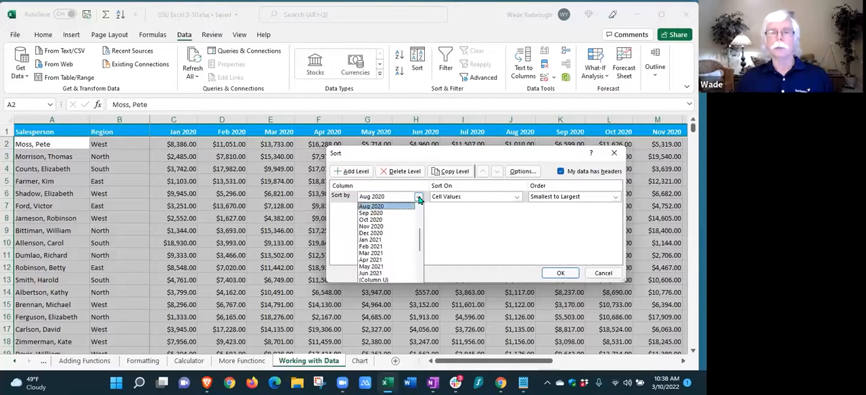
scroll(421, 237, up, 3)
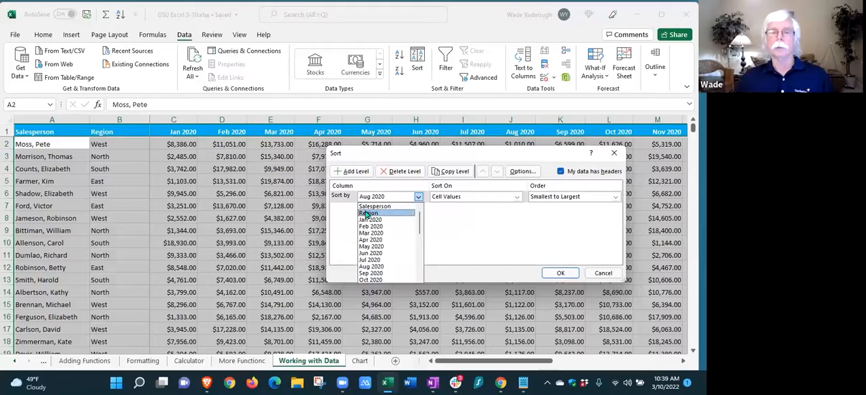
click(366, 214)
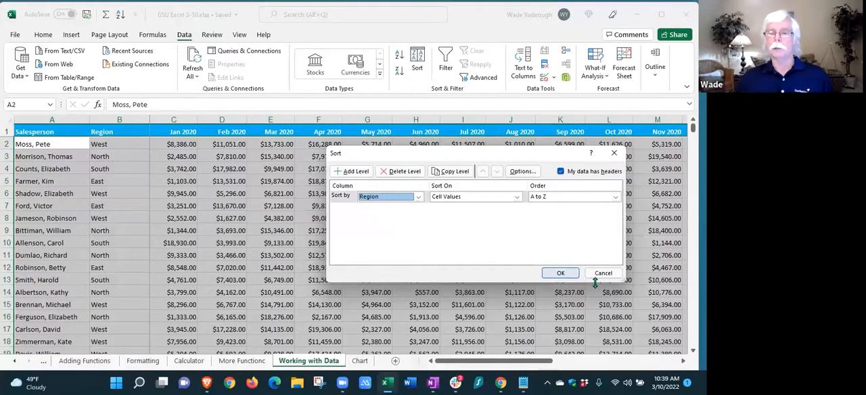
click(561, 272)
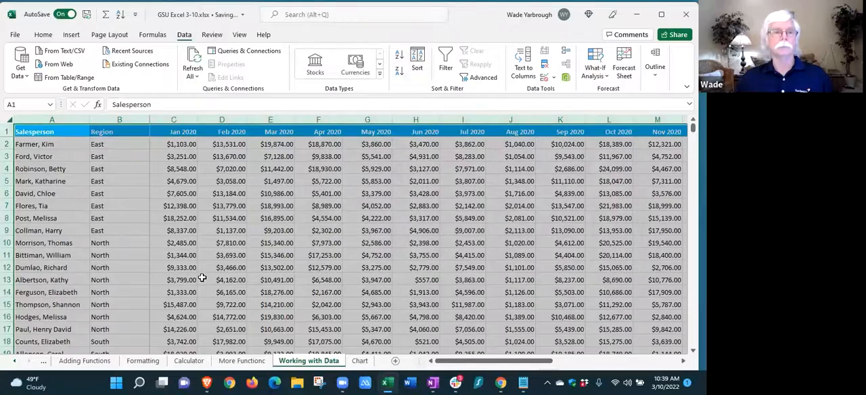
click(218, 254)
scroll(121, 204, down, 5)
scroll(124, 206, up, 5)
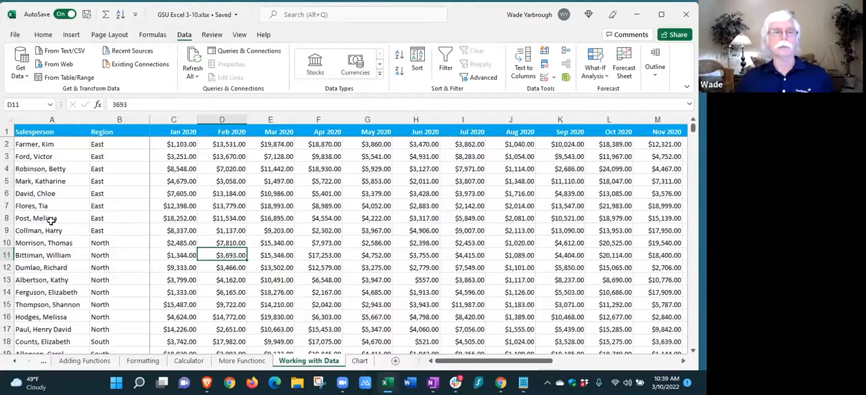
Sort the whole sheet again with an added second level, by Region and then by Salesperson, both A to Z
click(10, 119)
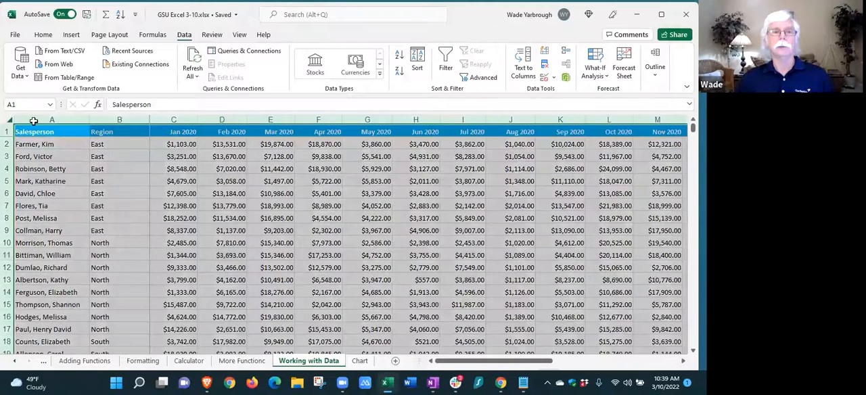
click(418, 60)
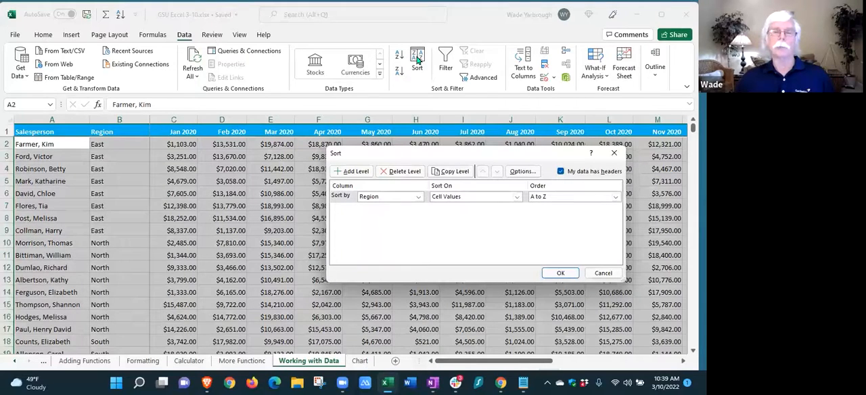
click(341, 172)
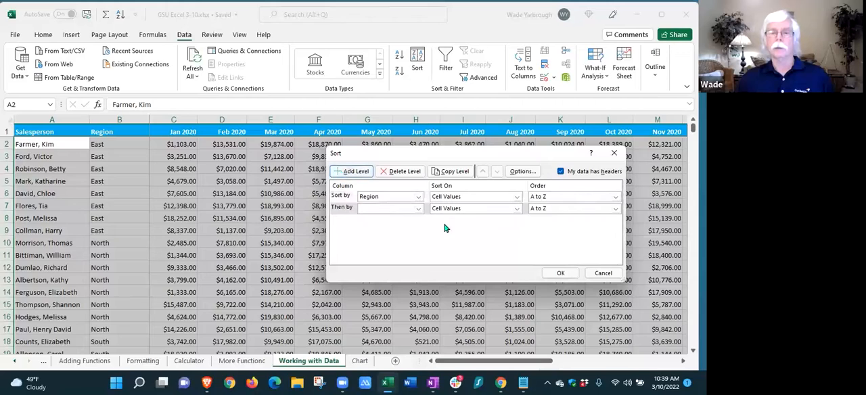
click(418, 209)
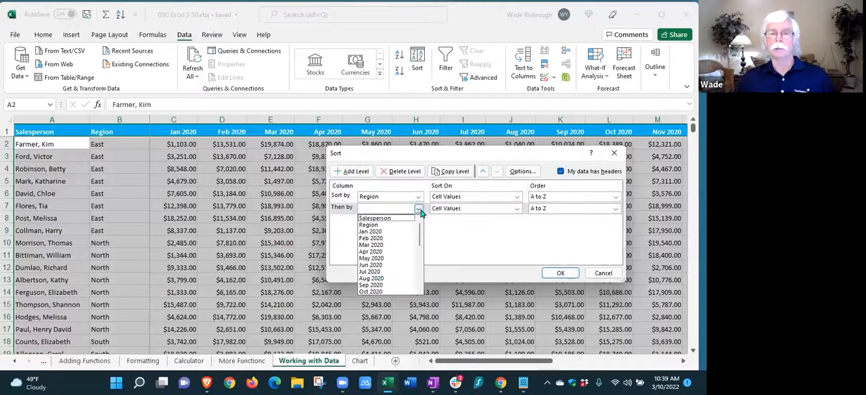
click(376, 219)
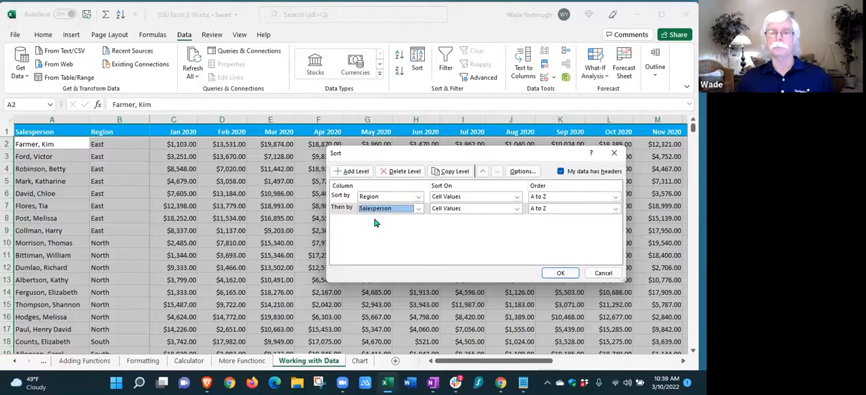
click(616, 209)
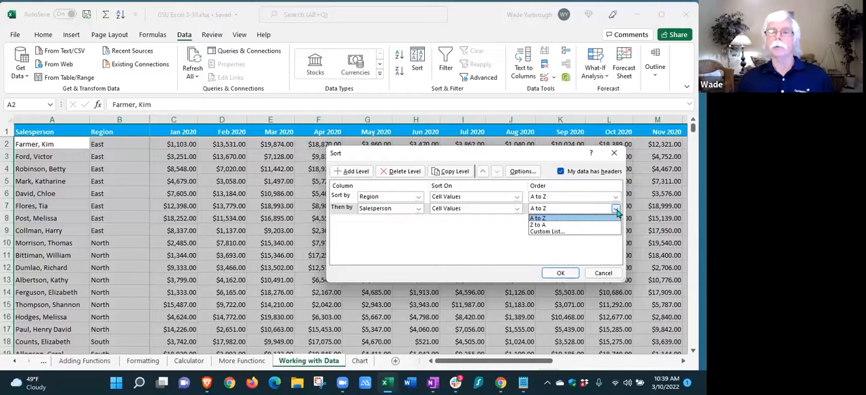
click(616, 211)
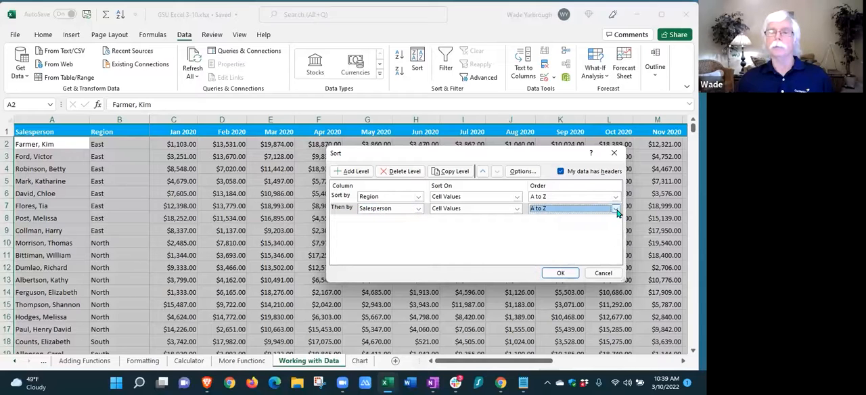
click(559, 273)
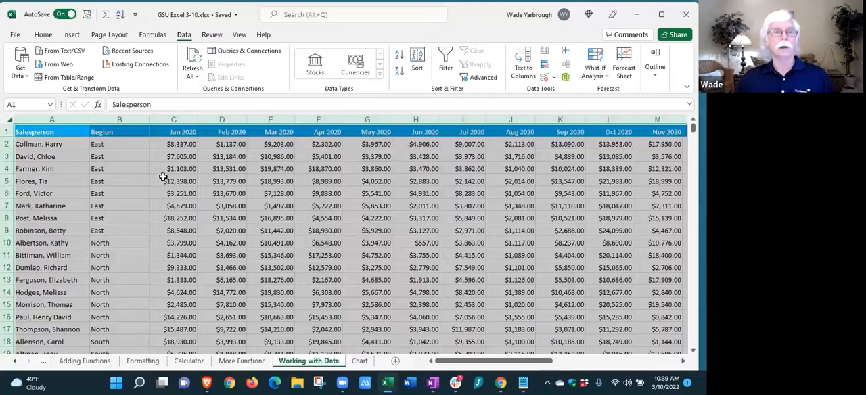
click(163, 178)
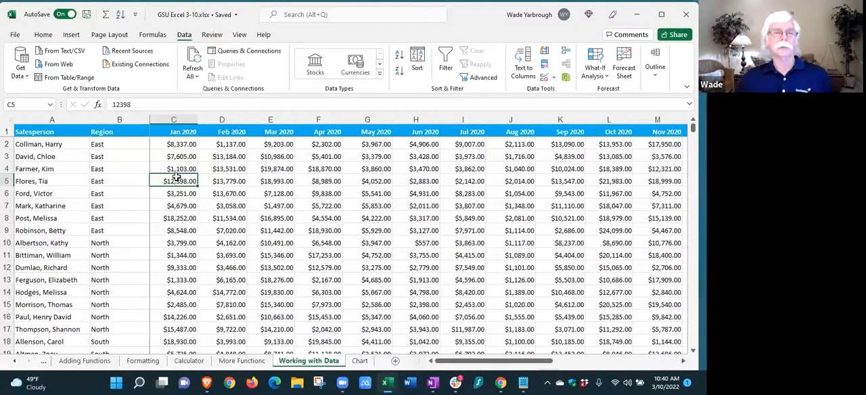
Change the second sort level to Jan 2020, Largest to Smallest, keeping Region A to Z first, and apply the sort
click(9, 119)
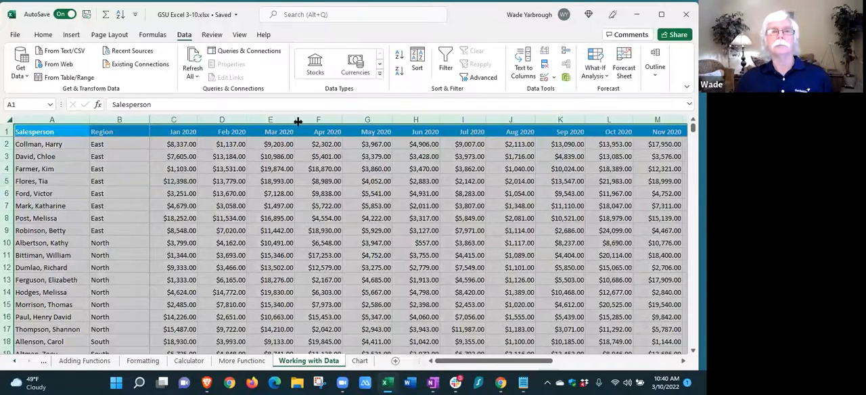
click(417, 62)
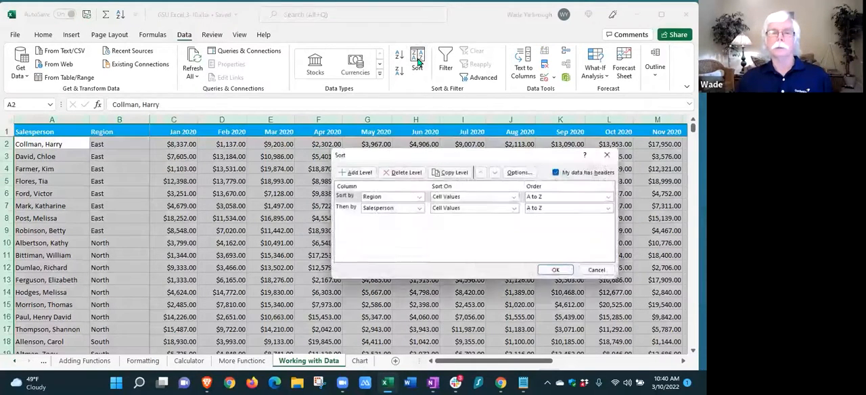
click(418, 208)
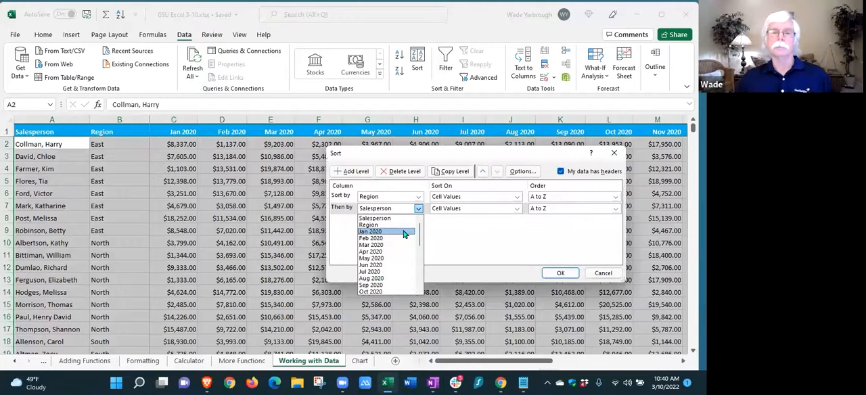
click(404, 233)
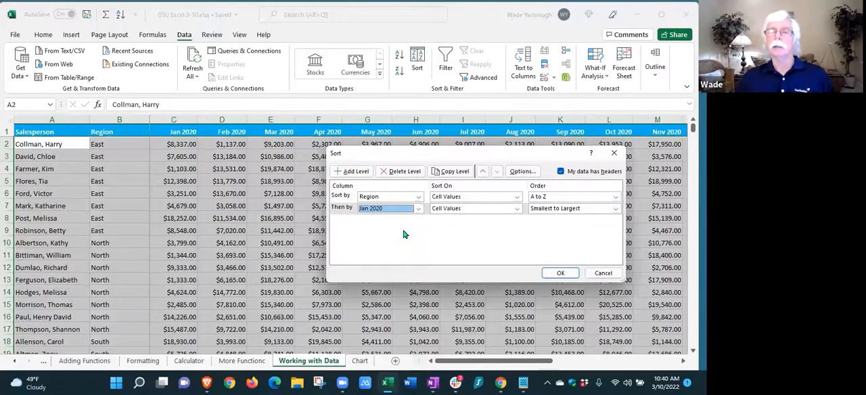
click(616, 209)
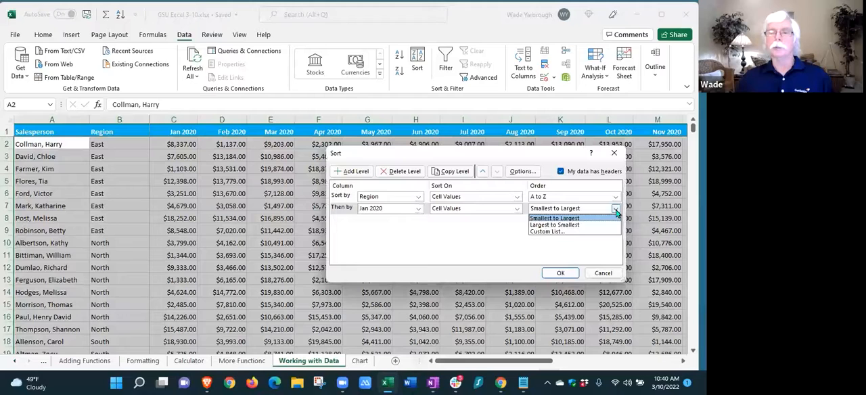
click(554, 225)
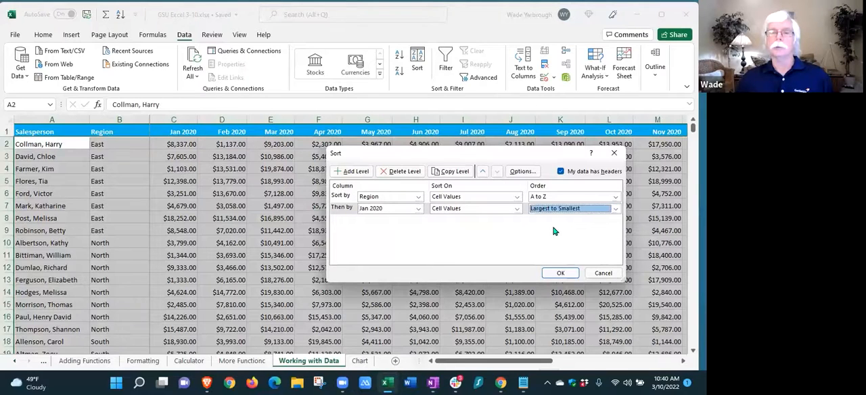
click(560, 274)
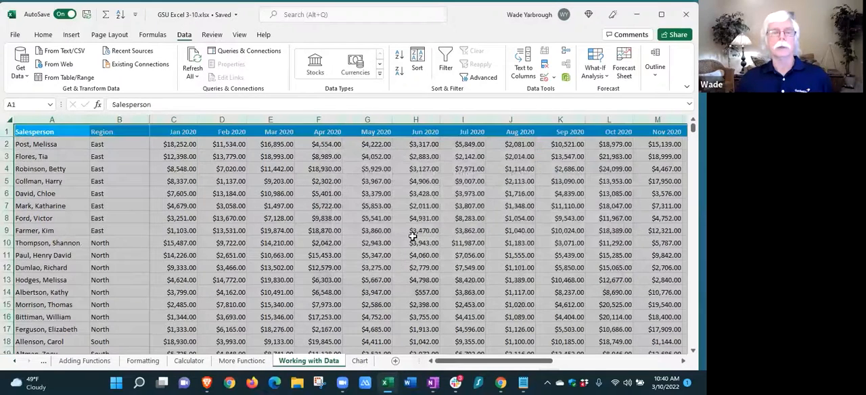
click(413, 238)
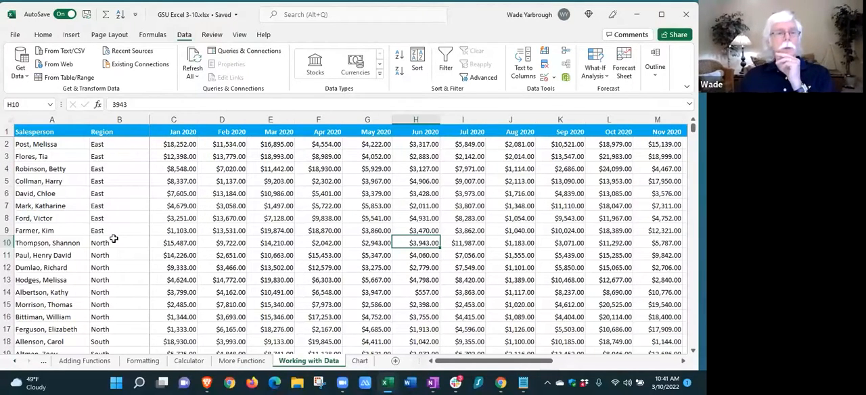
Insert a blank row at row 10, between the East and North region records
click(7, 242)
right_click(7, 242)
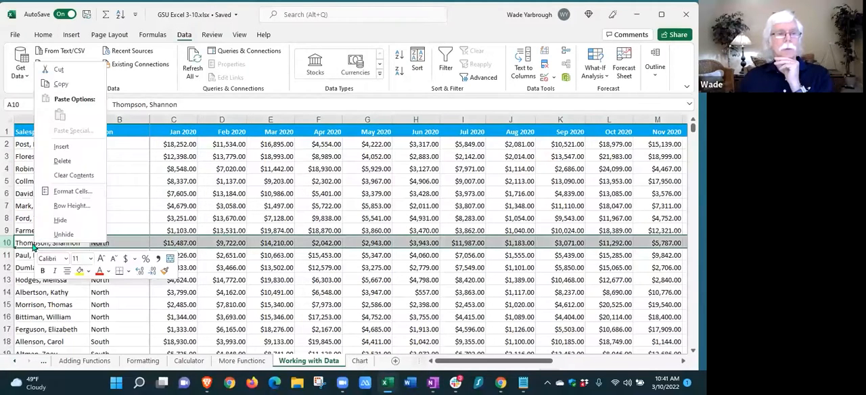
click(62, 145)
Enter East as the region in cell B10 of the blank row, and clear that entry again
click(102, 242)
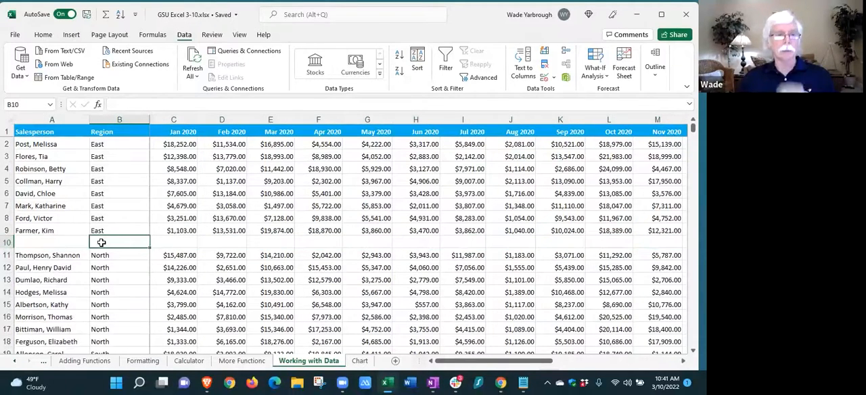
text(East)
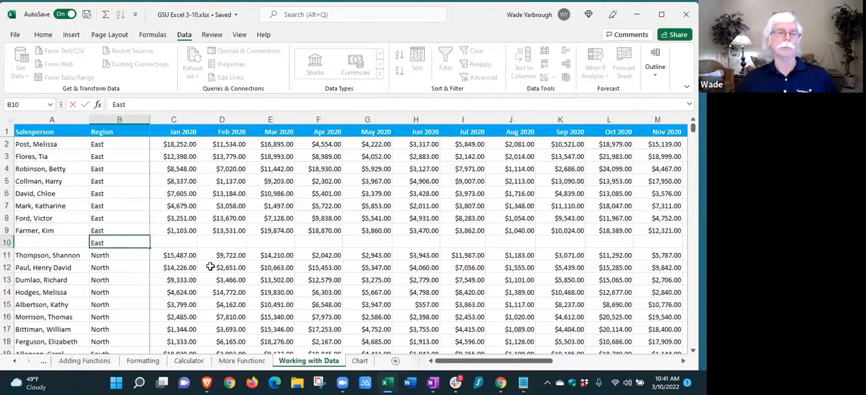
click(224, 247)
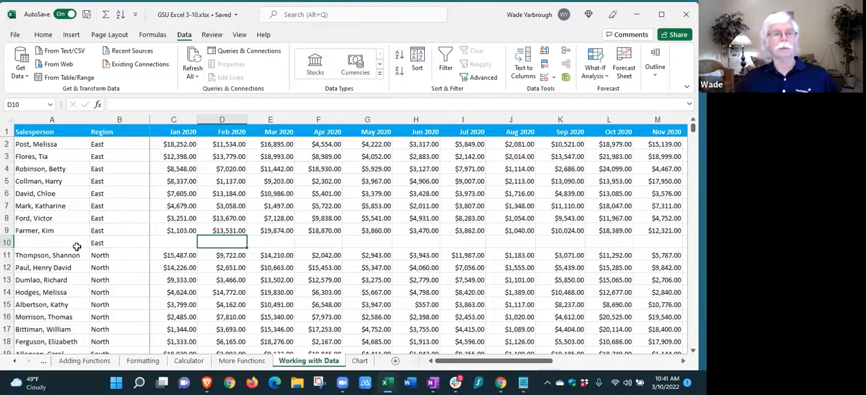
click(99, 243)
key(Delete)
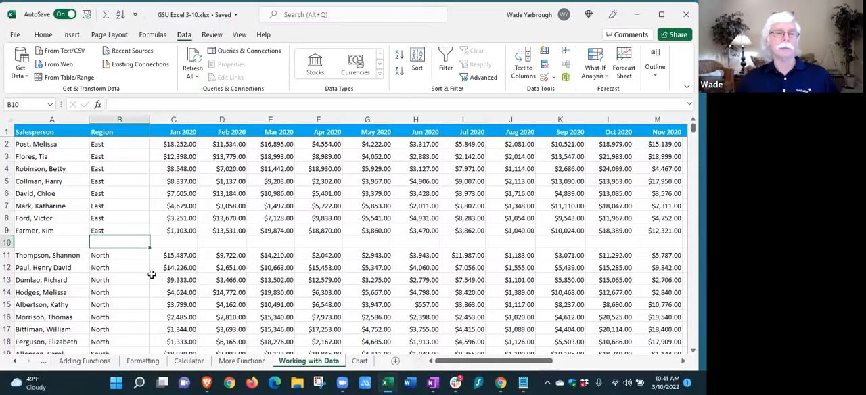
Sort the whole sheet by Region A to Z and then by May 2020, Largest to Smallest
scroll(151, 275, down, 2)
scroll(151, 276, up, 2)
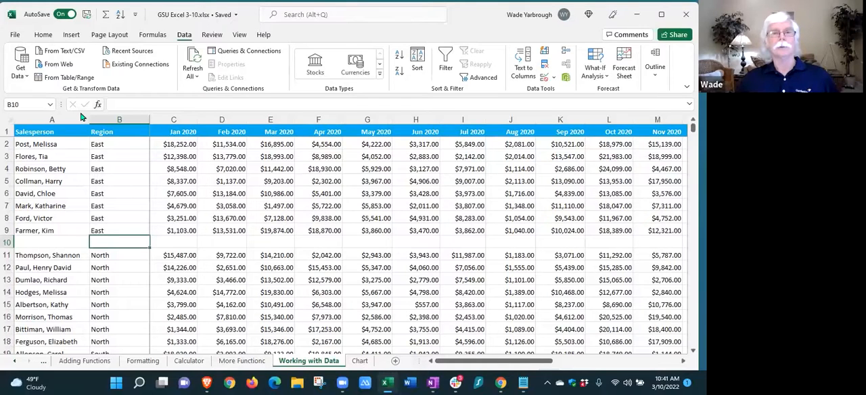
click(9, 121)
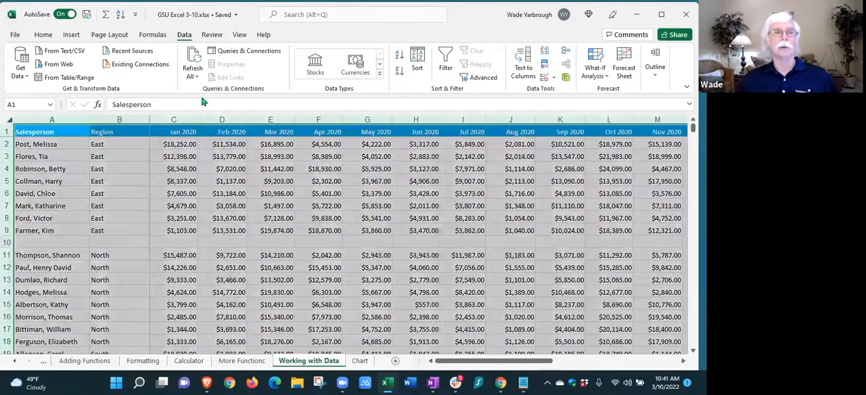
click(417, 63)
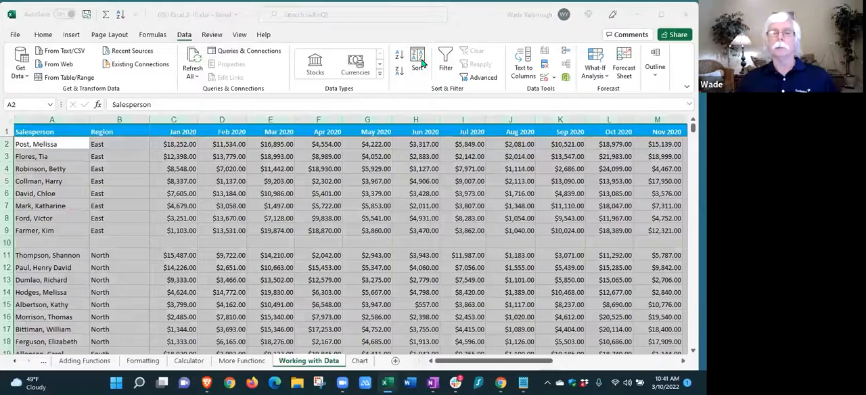
click(418, 209)
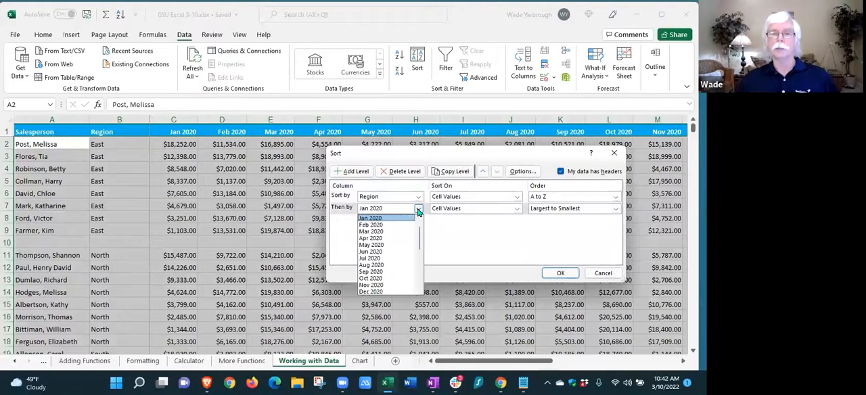
click(406, 249)
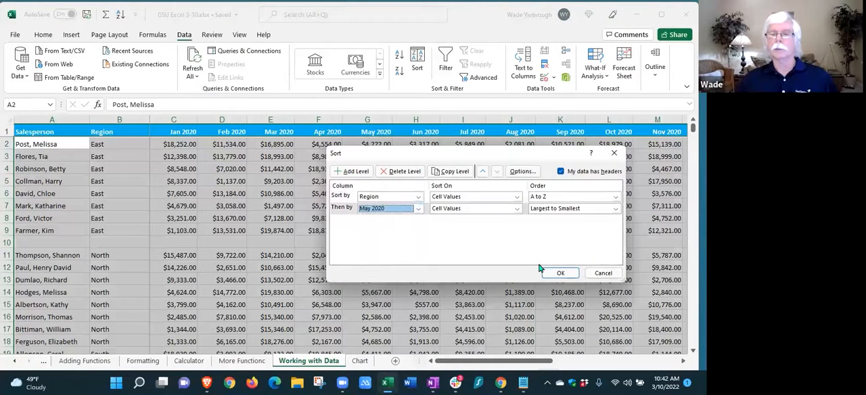
click(560, 272)
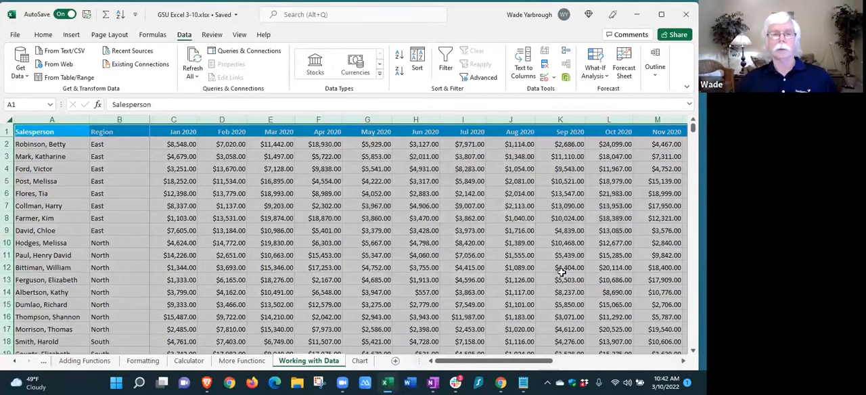
Examine the sorted records through the last row, checking the order within each region and where the blank row went
click(398, 251)
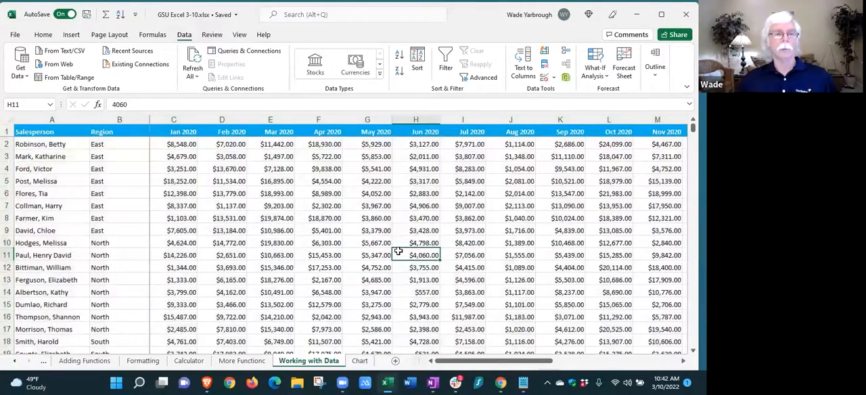
scroll(398, 251, down, 6)
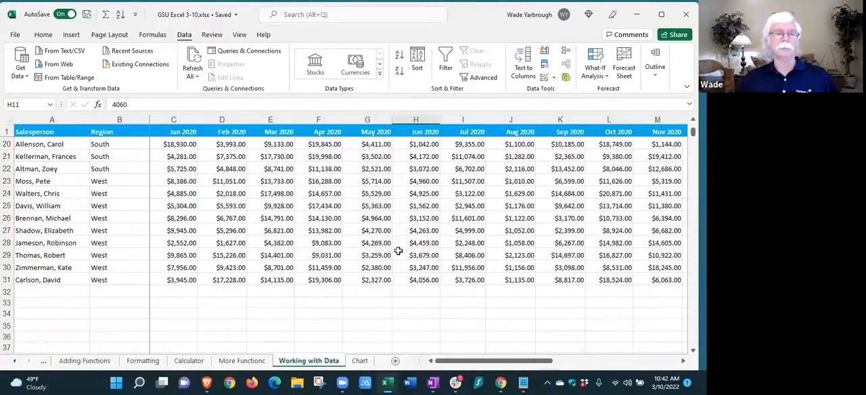
scroll(399, 251, up, 6)
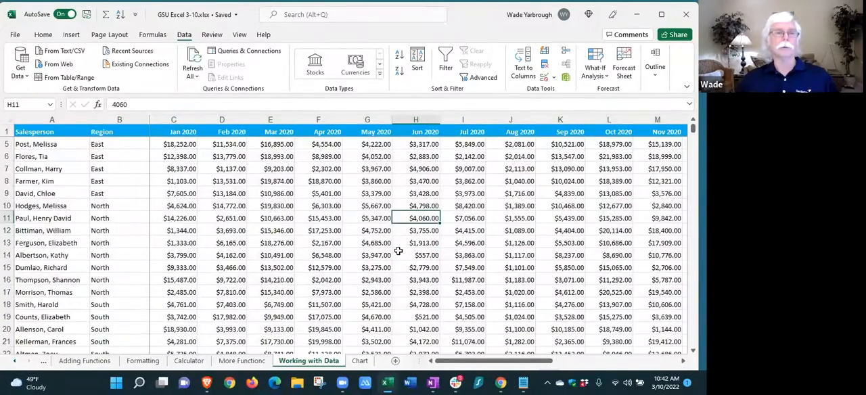
scroll(399, 251, down, 5)
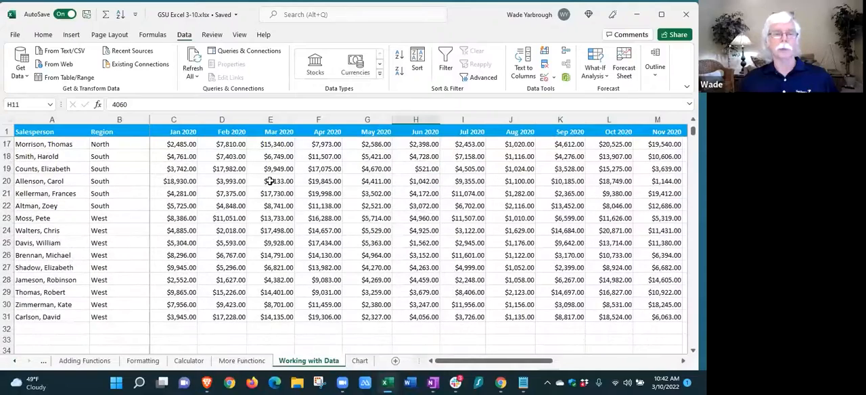
scroll(270, 180, up, 3)
scroll(270, 180, up, 2)
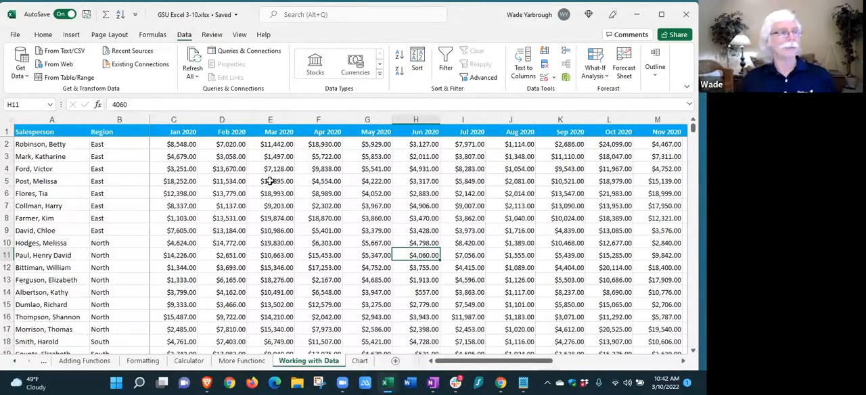
scroll(270, 180, down, 6)
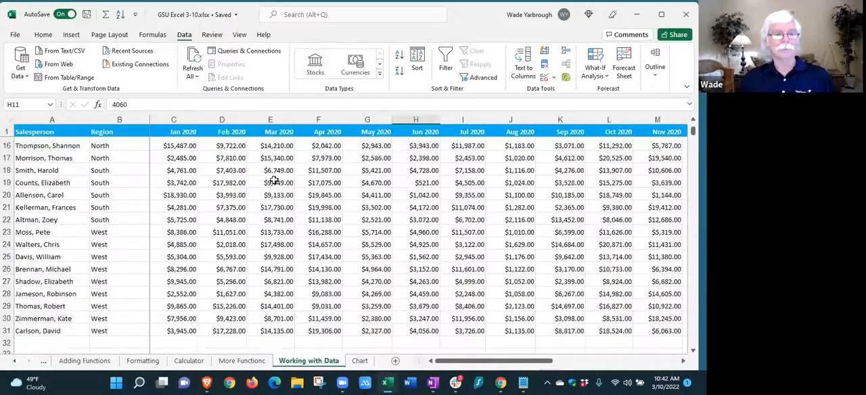
scroll(274, 180, up, 6)
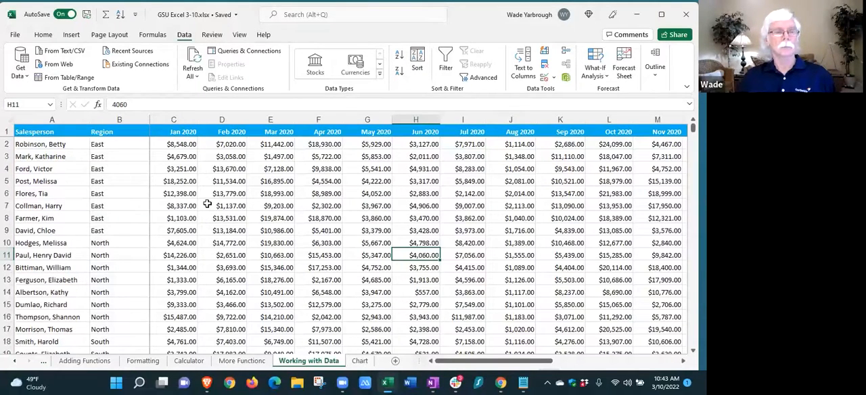
scroll(207, 204, down, 1)
scroll(207, 204, up, 1)
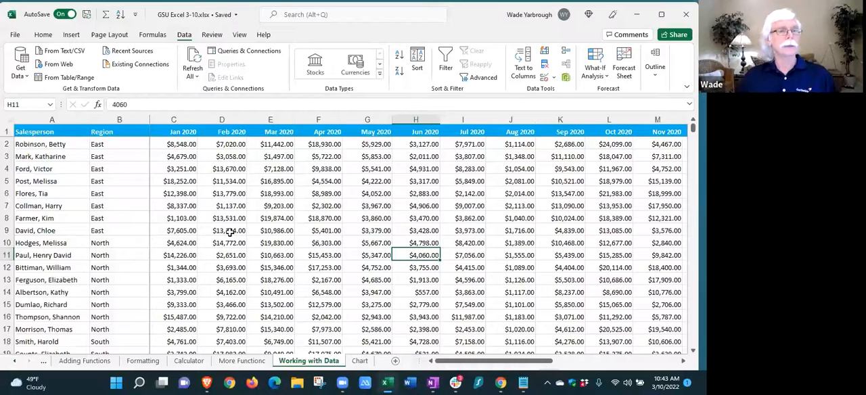
Insert a blank row at row 10, between the East and North region records
click(6, 243)
right_click(61, 243)
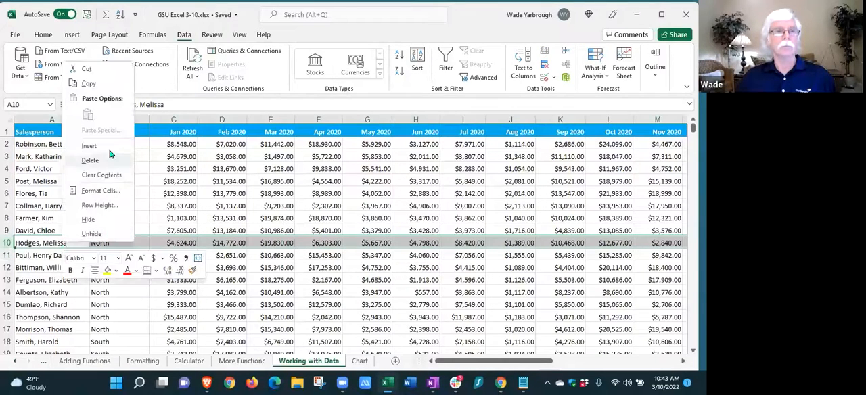
click(95, 146)
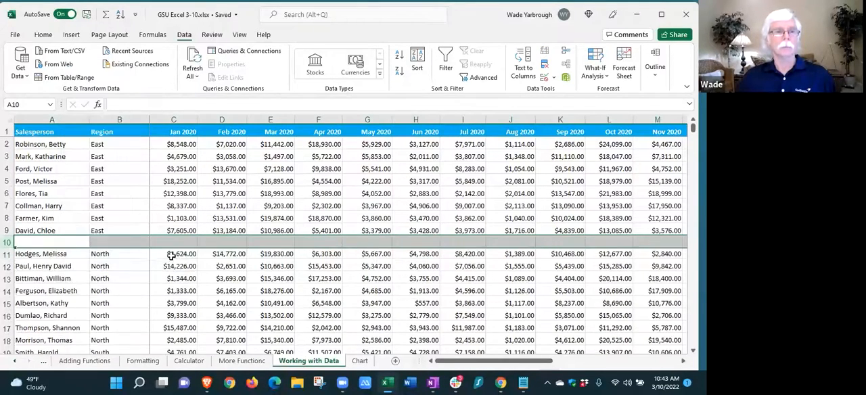
click(123, 270)
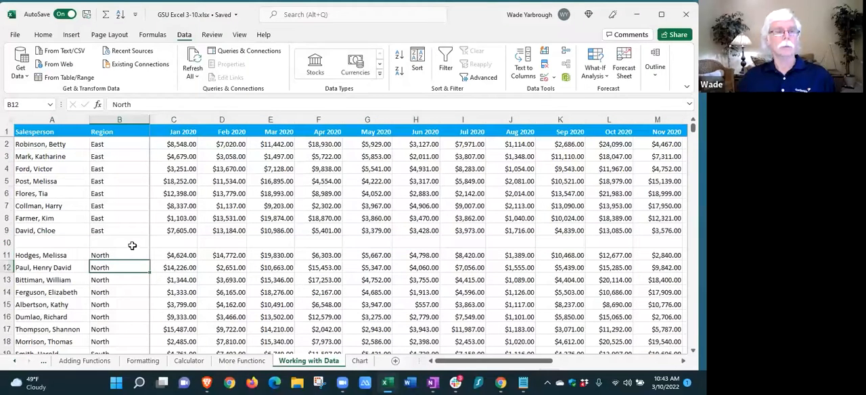
Enter East as the region in cell B10 of the blank row and set its font color to white
click(126, 242)
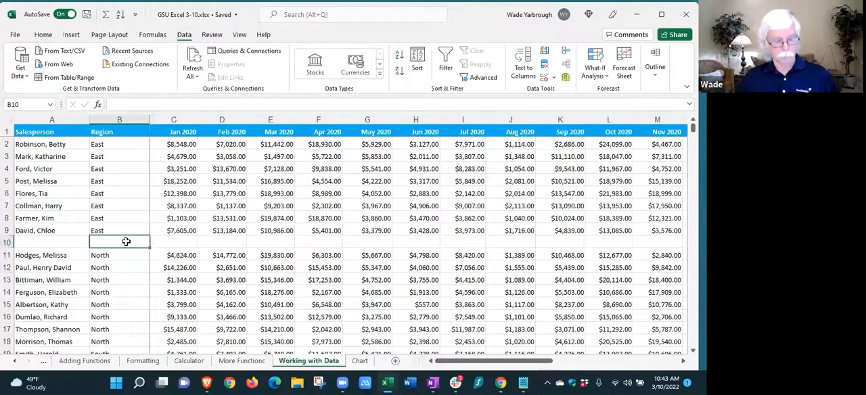
text(East)
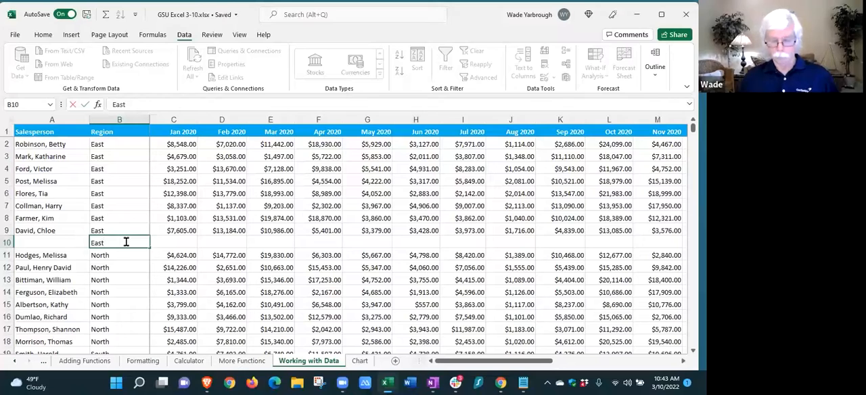
key(Return)
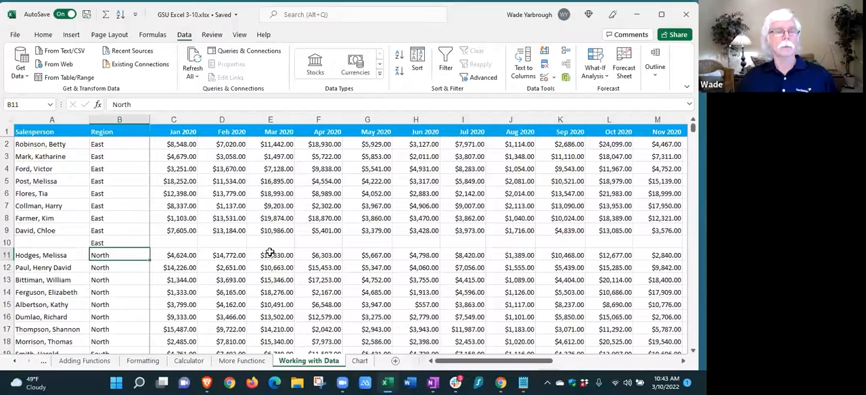
click(103, 243)
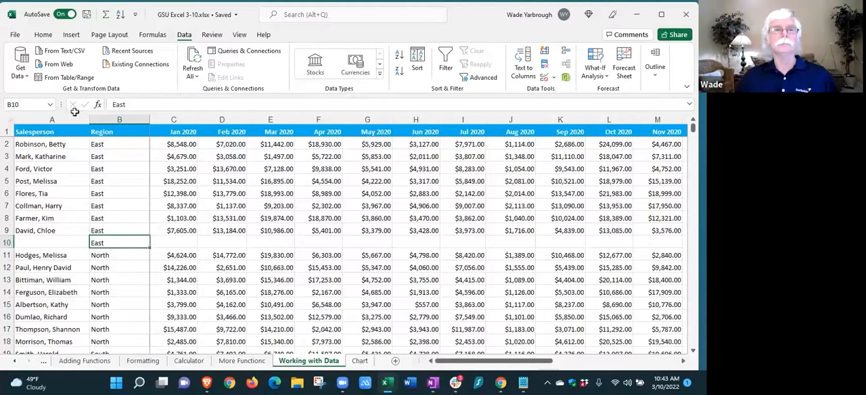
click(42, 35)
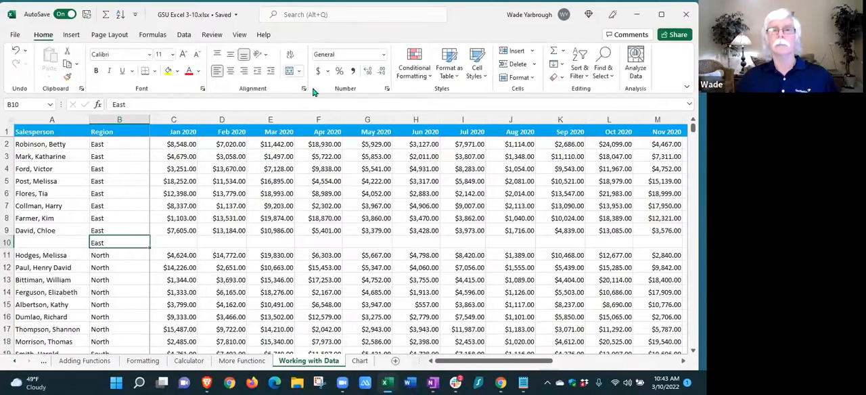
click(198, 72)
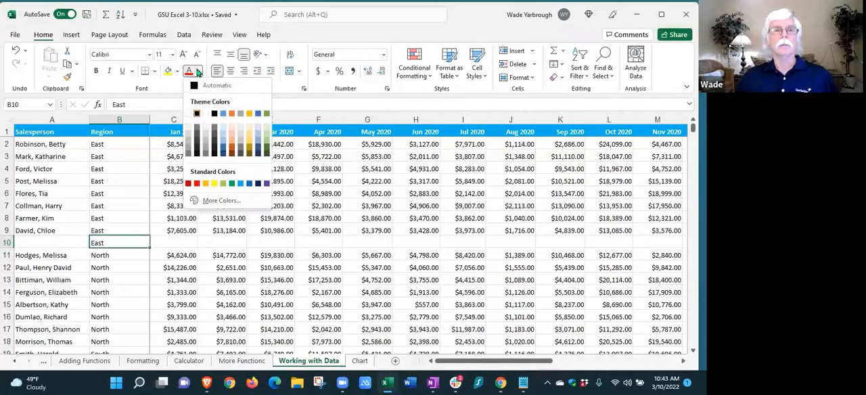
click(196, 113)
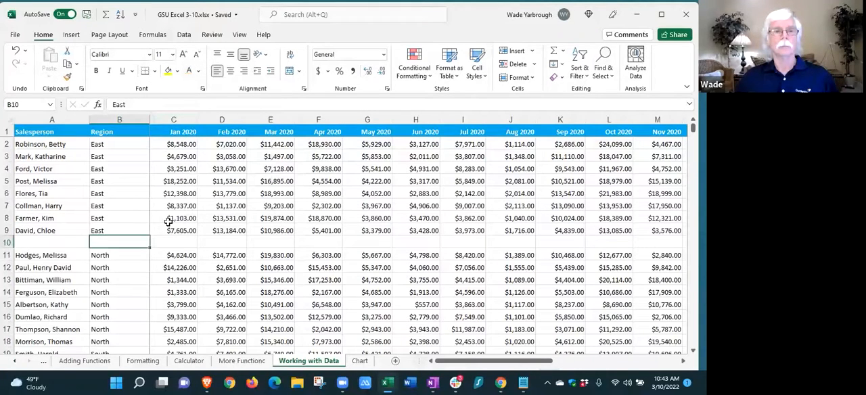
click(230, 245)
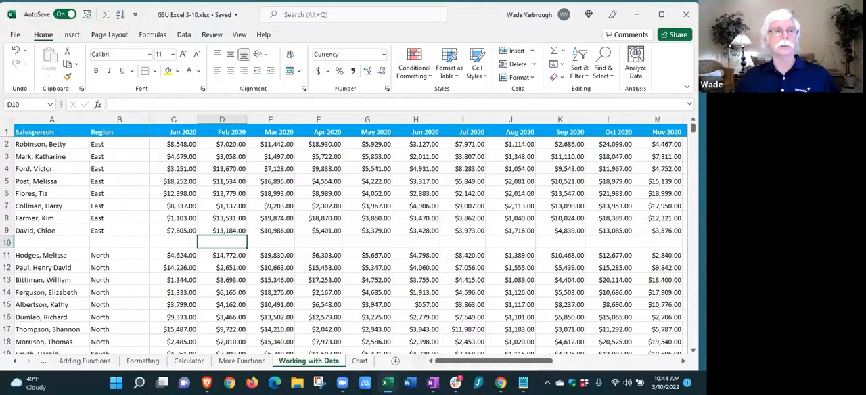
Sort the whole sheet by Region A to Z and then by Sep 2020, Largest to Smallest
click(6, 120)
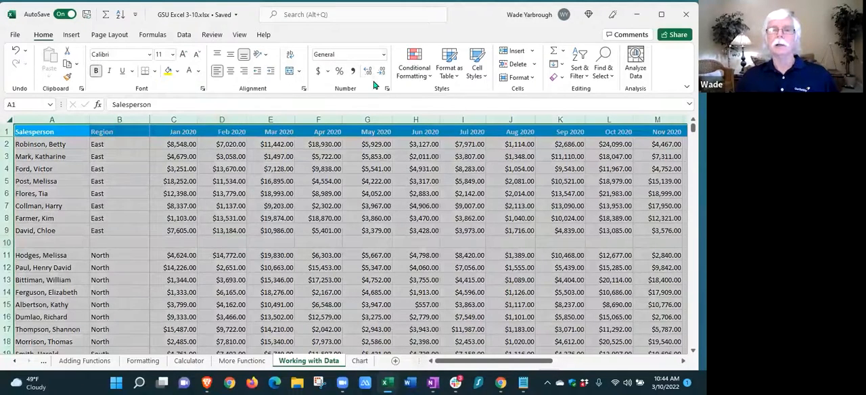
click(184, 35)
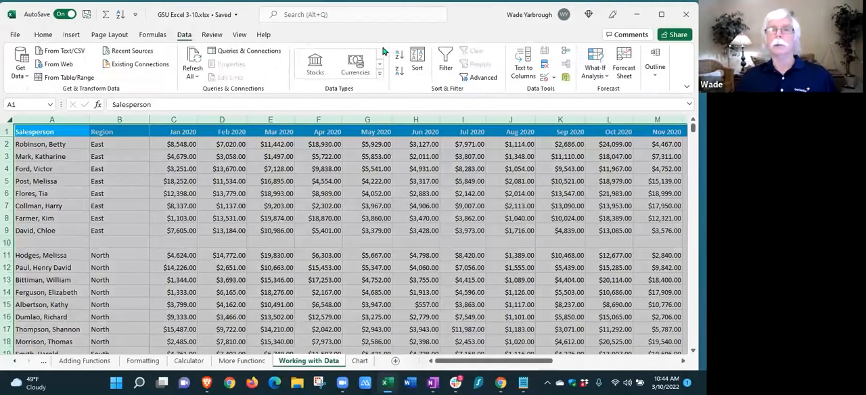
click(417, 62)
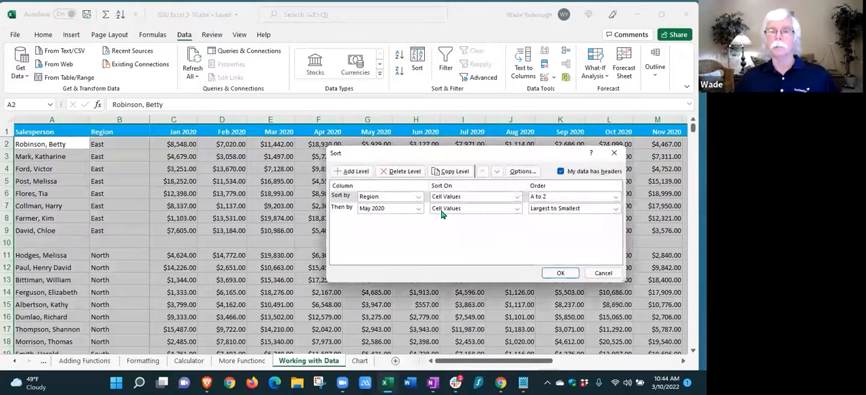
click(419, 209)
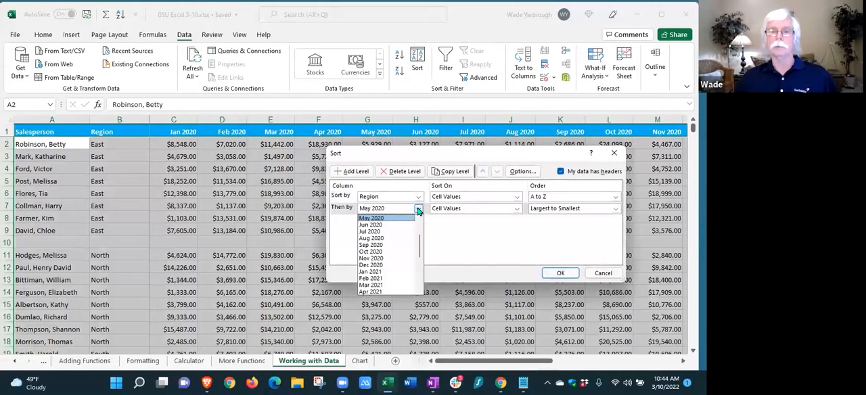
click(378, 245)
click(559, 273)
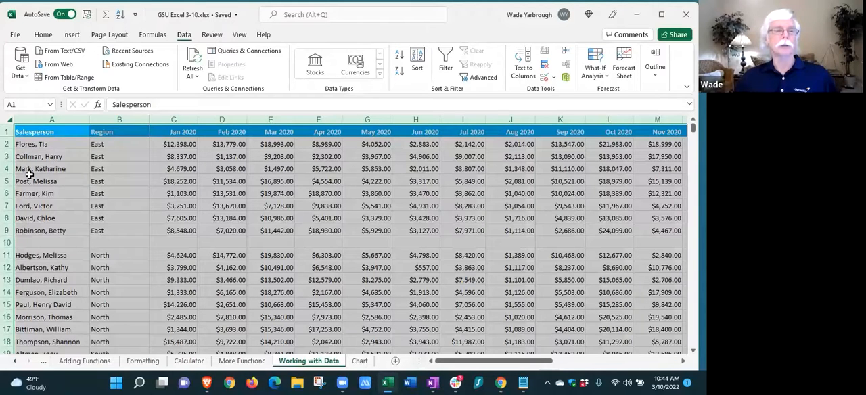
Change the second sort level to Salesperson, Z to A, keeping Region A to Z first, and apply the sort
click(418, 64)
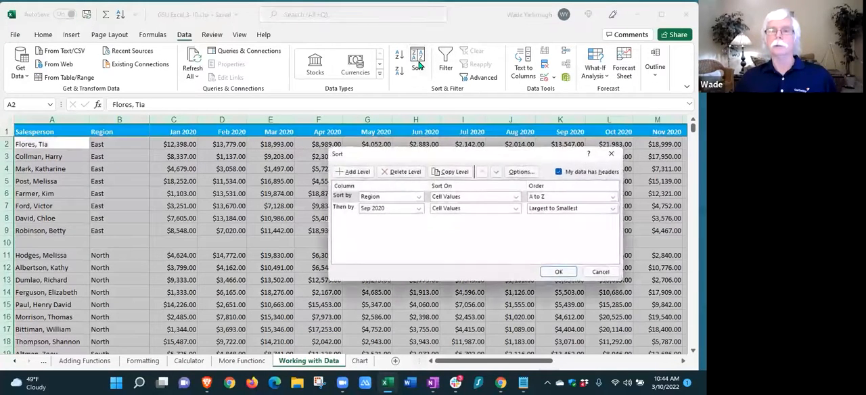
click(418, 208)
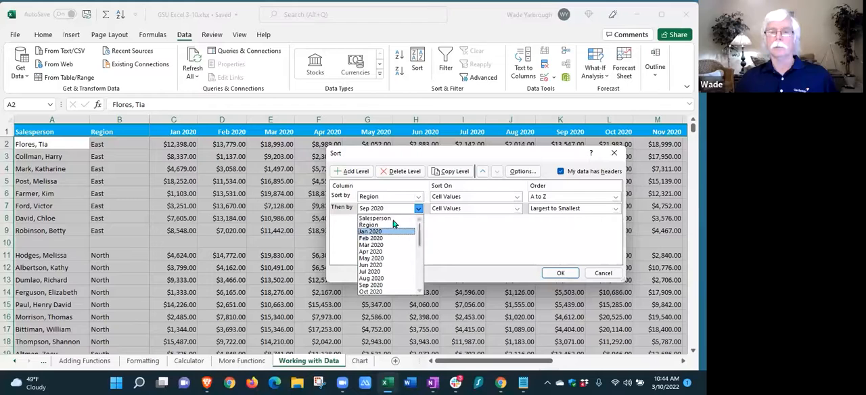
click(385, 218)
click(560, 272)
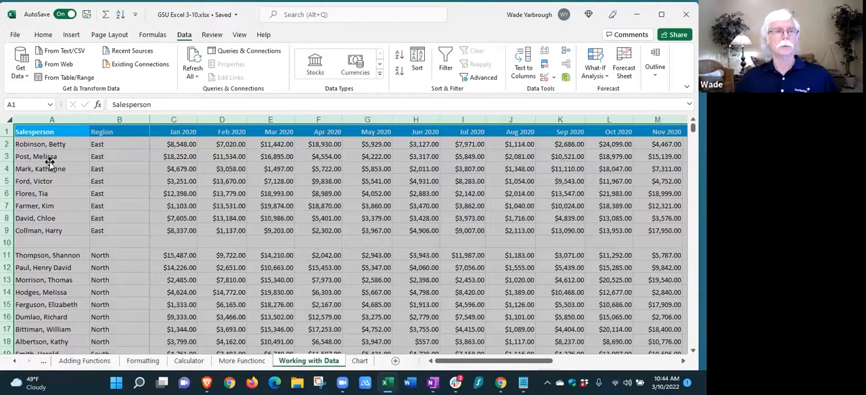
click(417, 59)
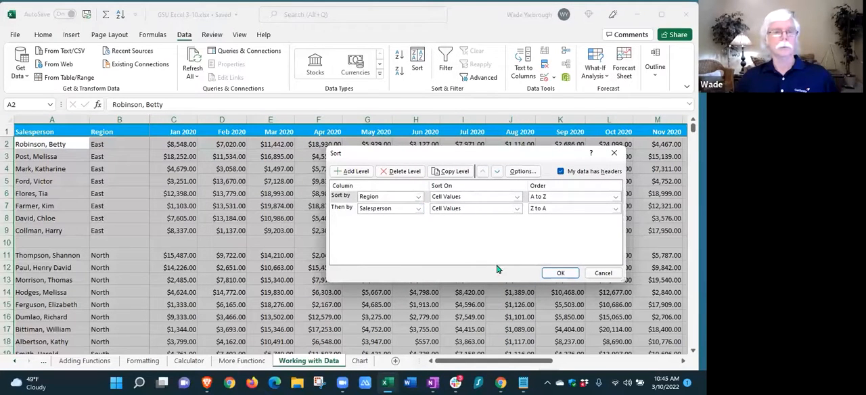
click(559, 273)
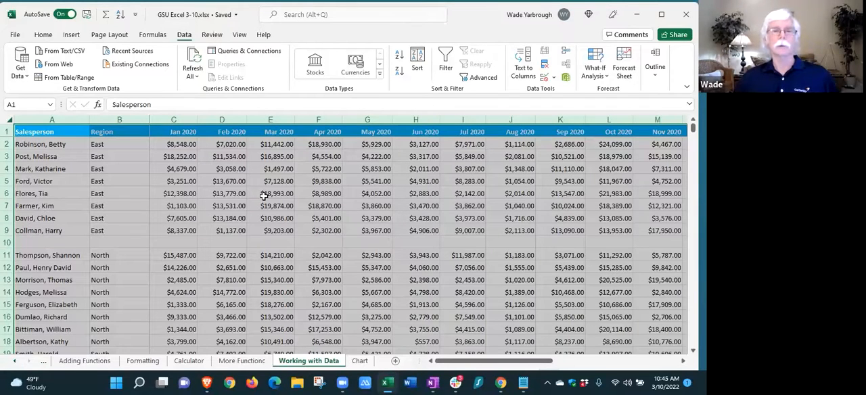
Change the second sort level, Salesperson, to A to Z while keeping Region A to Z first, and apply the sort
click(418, 63)
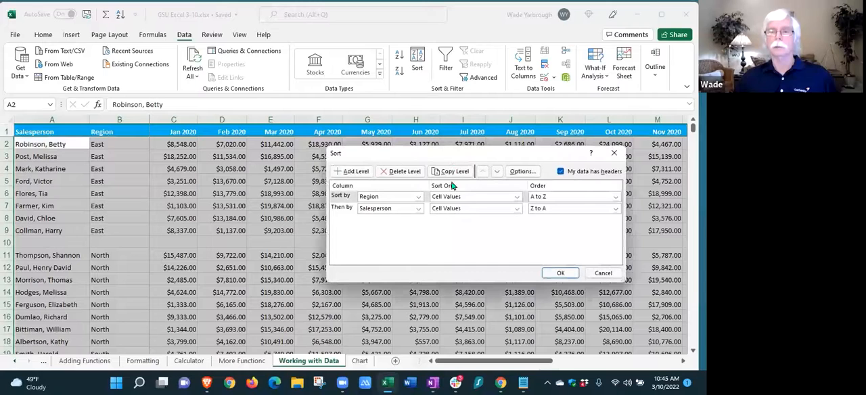
click(615, 209)
click(549, 218)
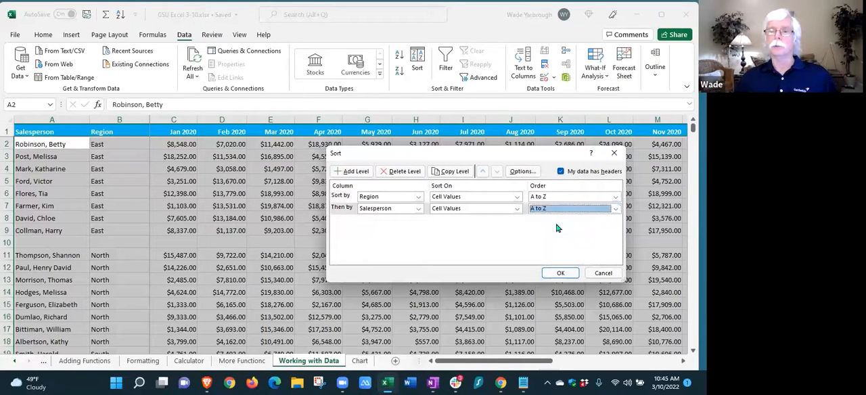
click(566, 272)
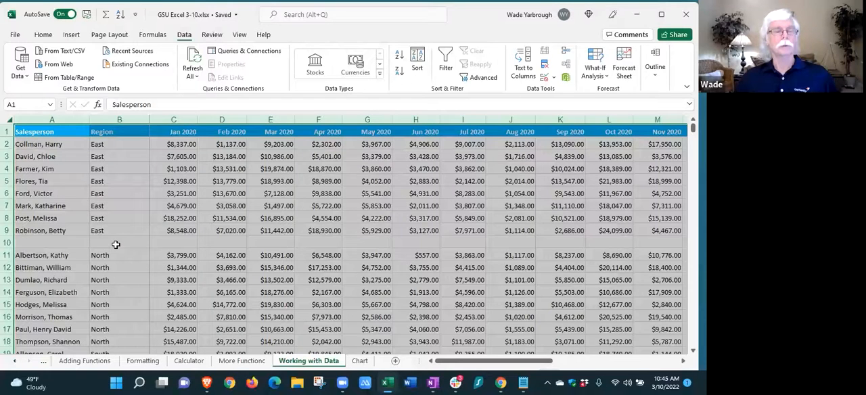
click(115, 243)
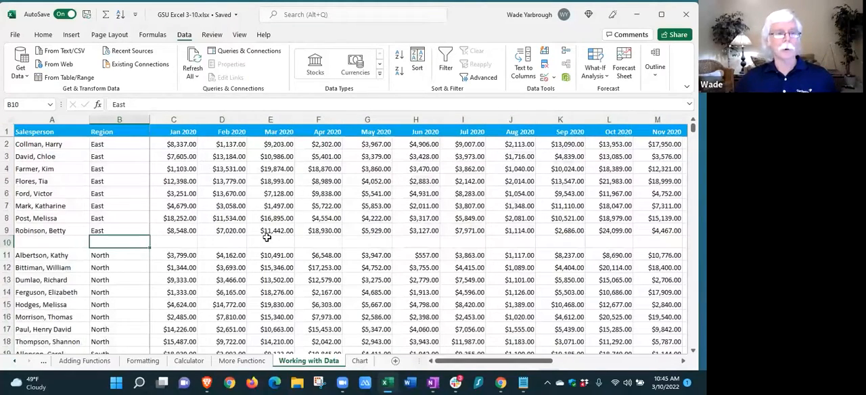
Insert a blank row at row 19, between the North and South region records
scroll(267, 237, down, 3)
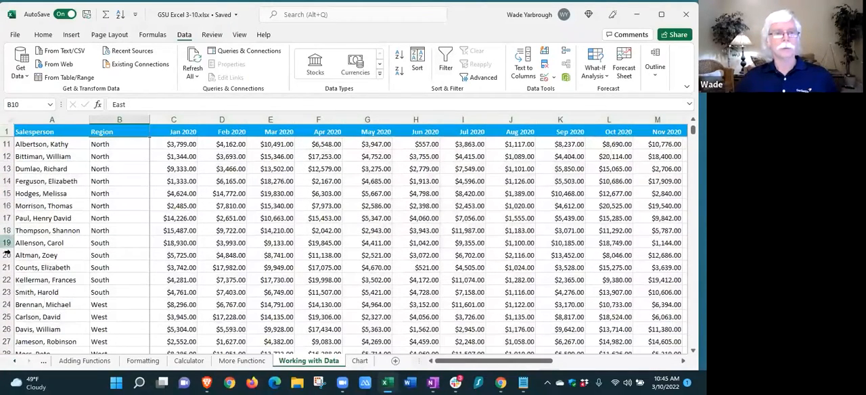
click(7, 243)
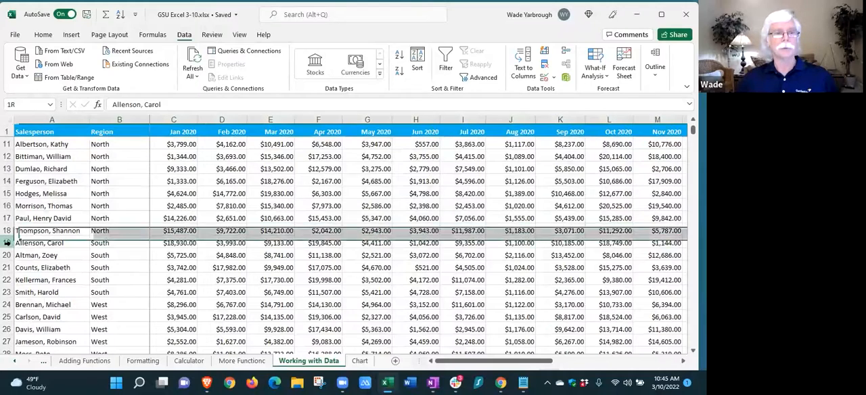
right_click(40, 243)
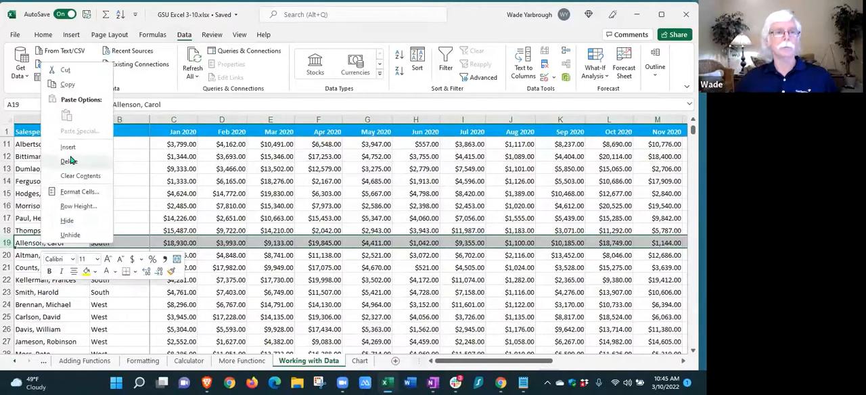
click(69, 147)
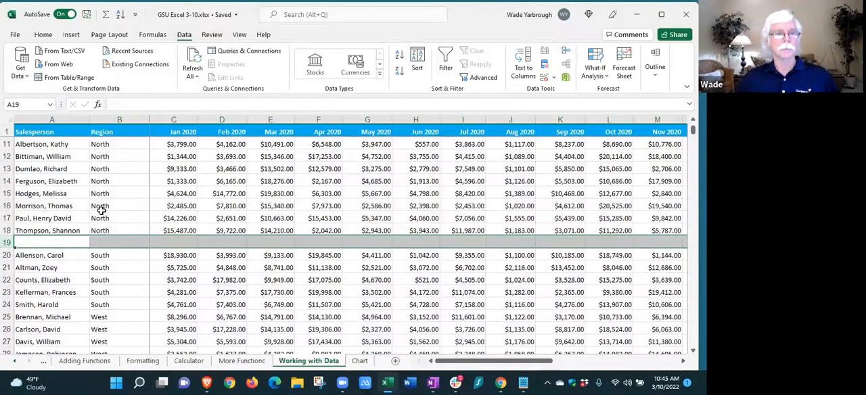
Enter North as the region in cell B19 of the blank row and set its font color to white
click(116, 243)
text(North)
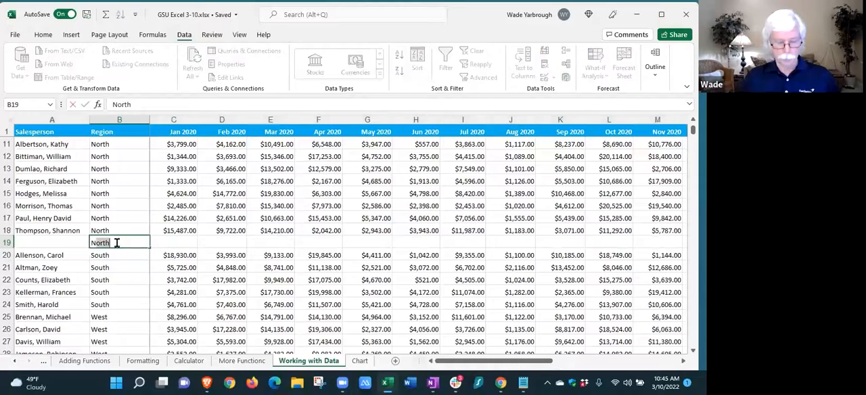
click(120, 279)
click(111, 244)
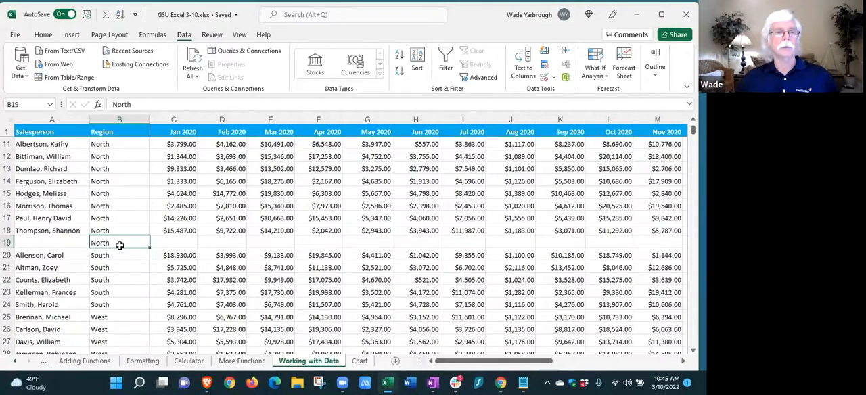
click(43, 35)
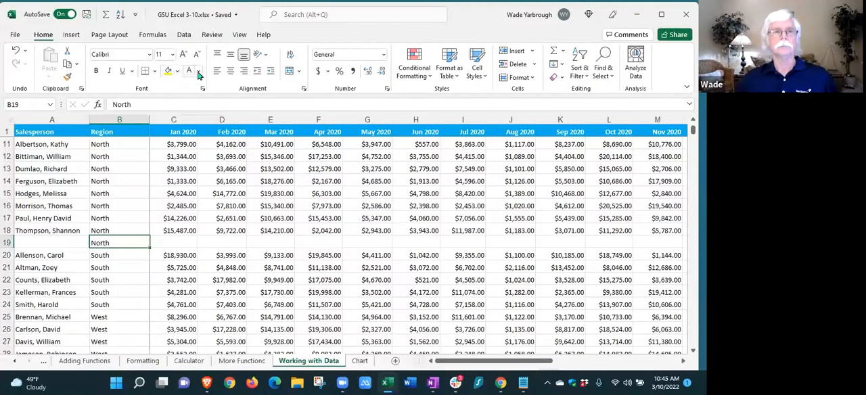
click(199, 73)
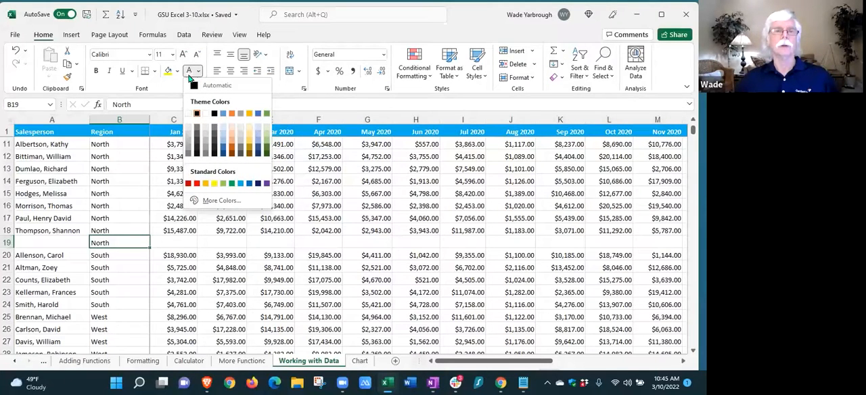
click(190, 114)
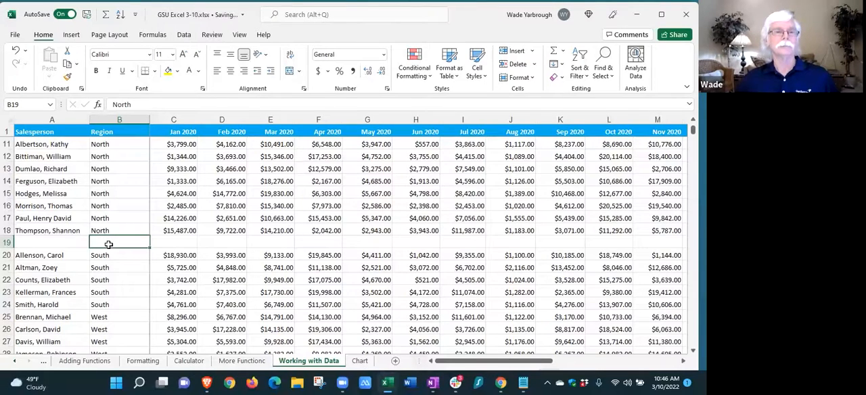
click(122, 277)
Turn on column filters for the header row of the sales data
scroll(130, 233, up, 2)
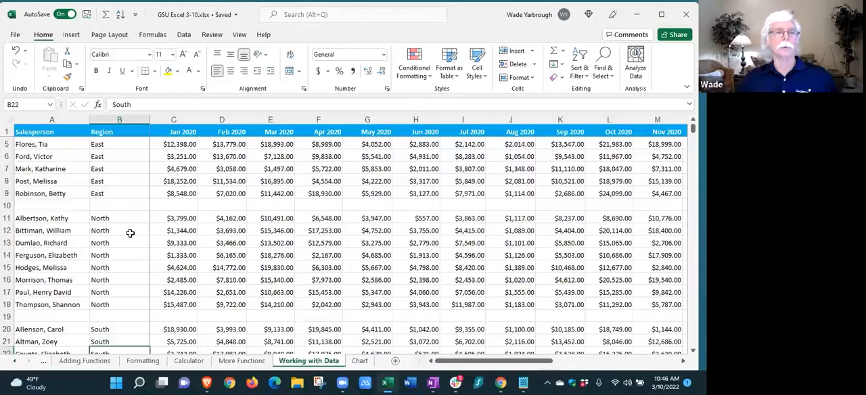
scroll(115, 287, down, 2)
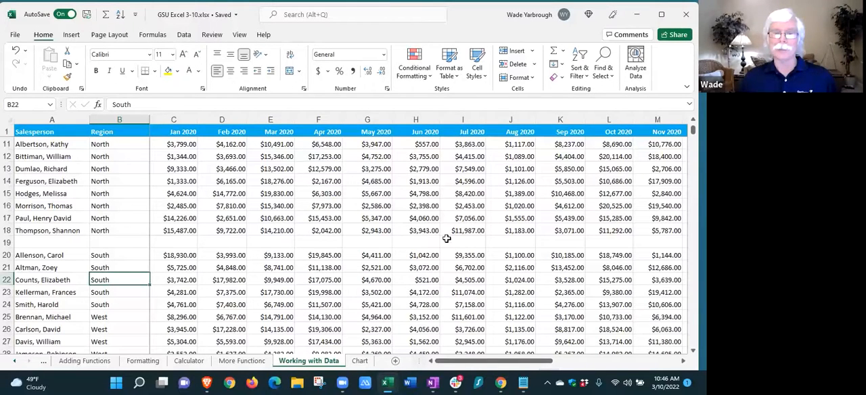
scroll(367, 241, up, 3)
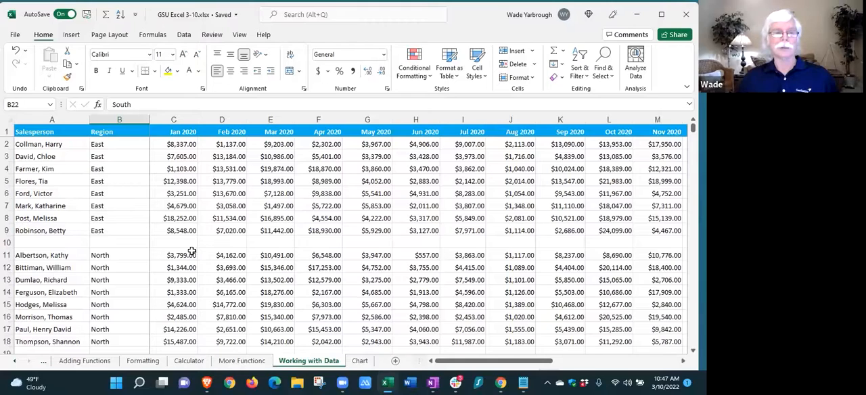
click(105, 241)
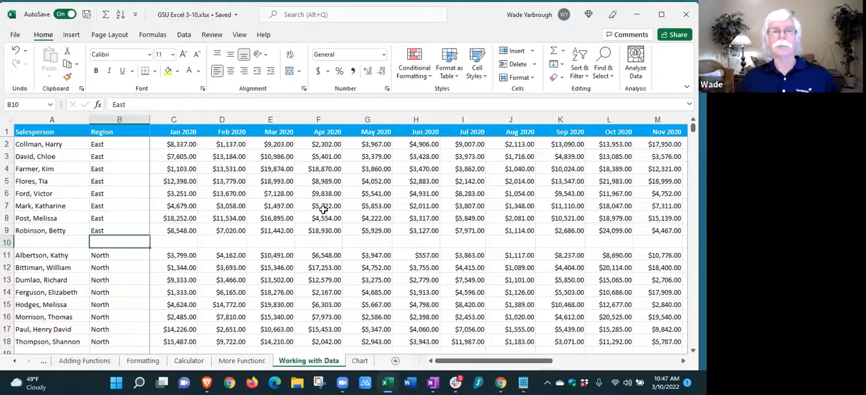
click(185, 35)
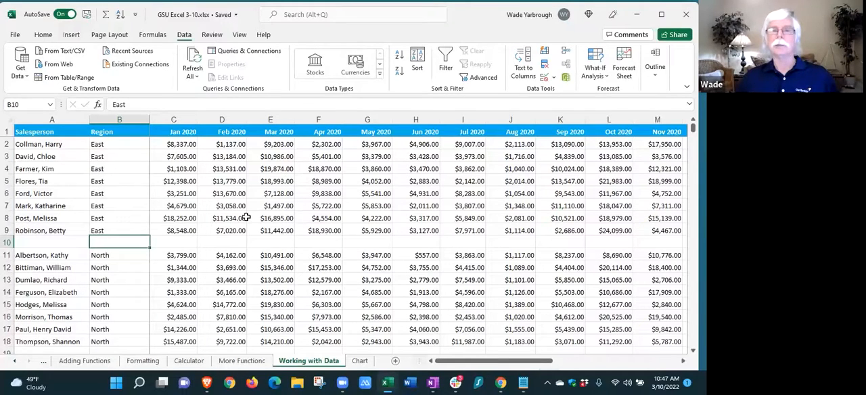
click(445, 56)
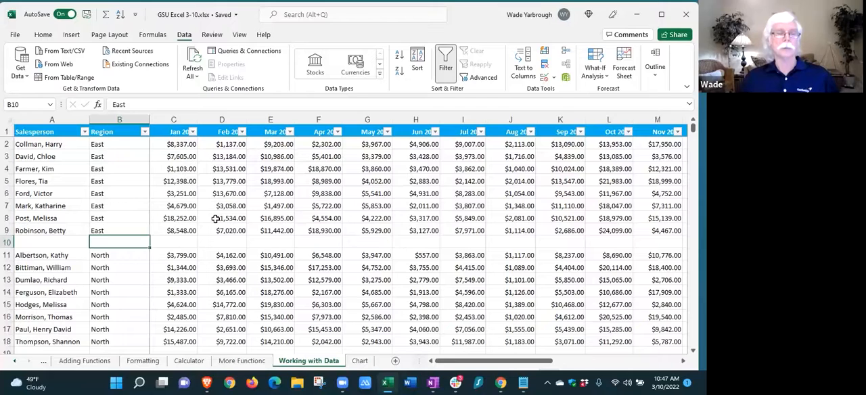
Filter the Region column to show only the East and South records
click(144, 132)
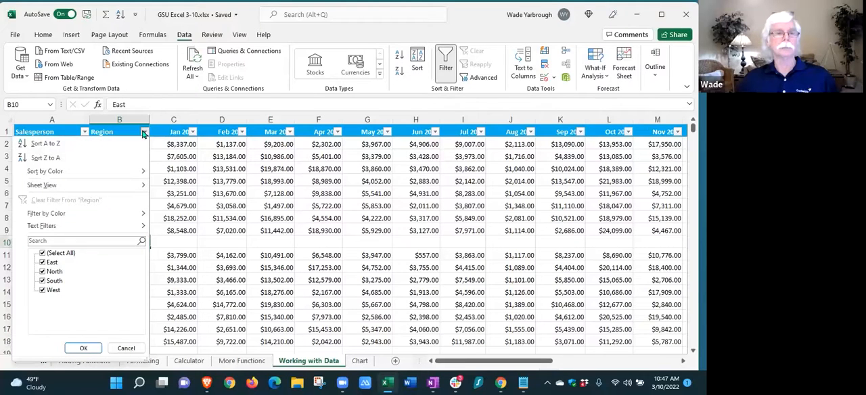
click(43, 254)
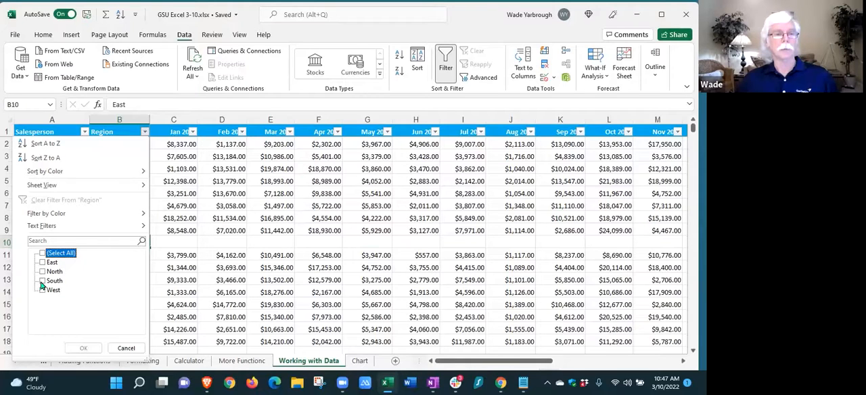
click(42, 281)
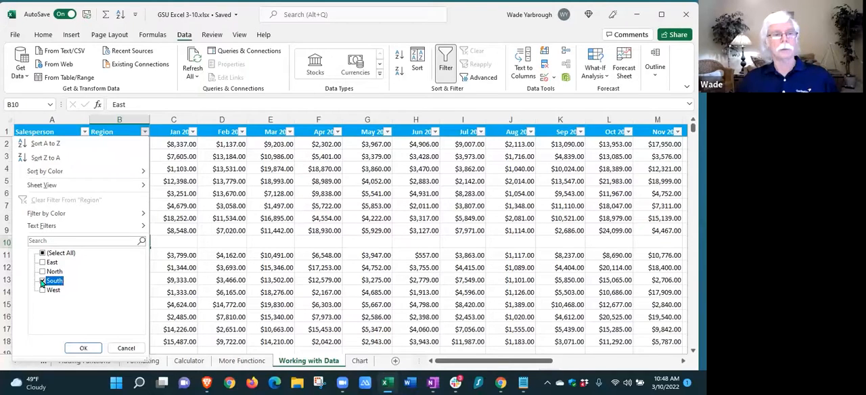
click(42, 263)
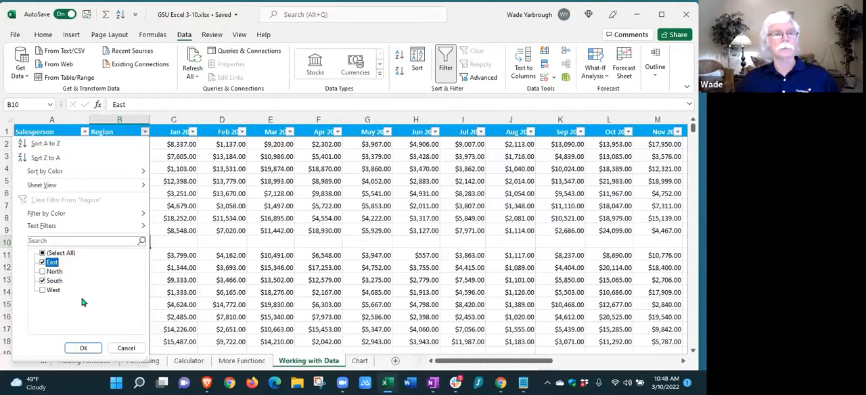
click(80, 347)
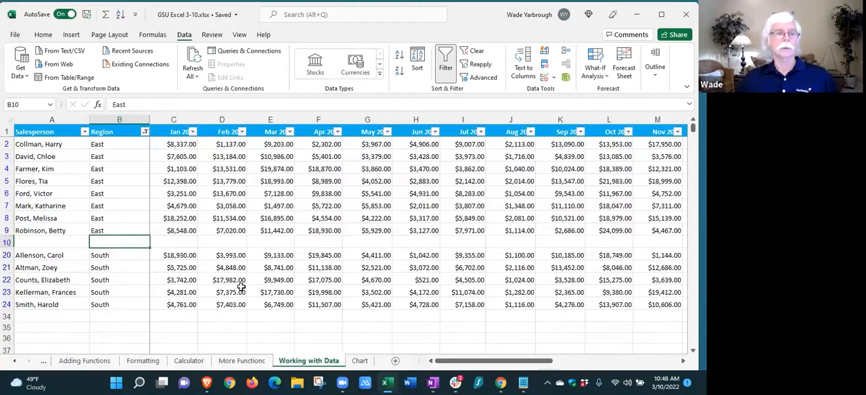
scroll(242, 285, down, 2)
scroll(242, 286, up, 2)
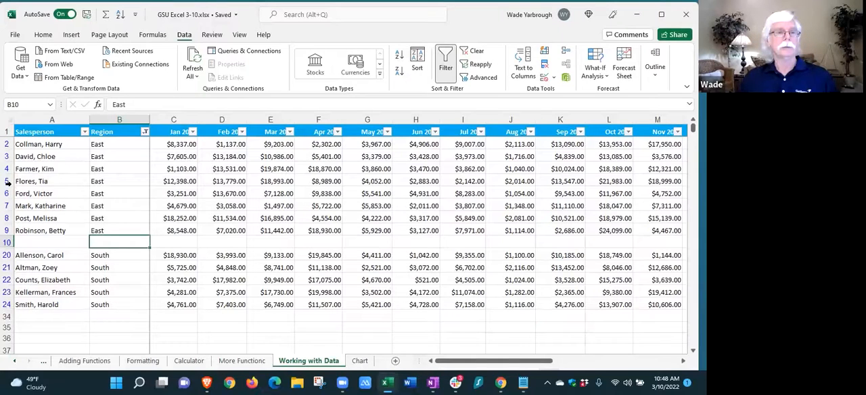
drag(8, 169, 8, 193)
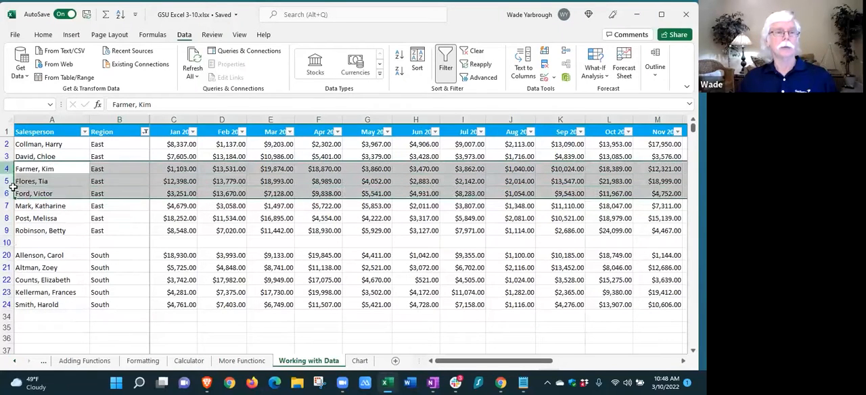
right_click(37, 183)
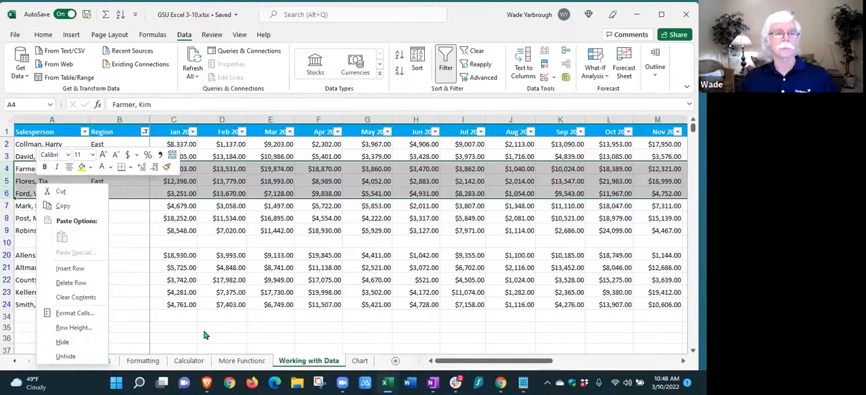
key(Escape)
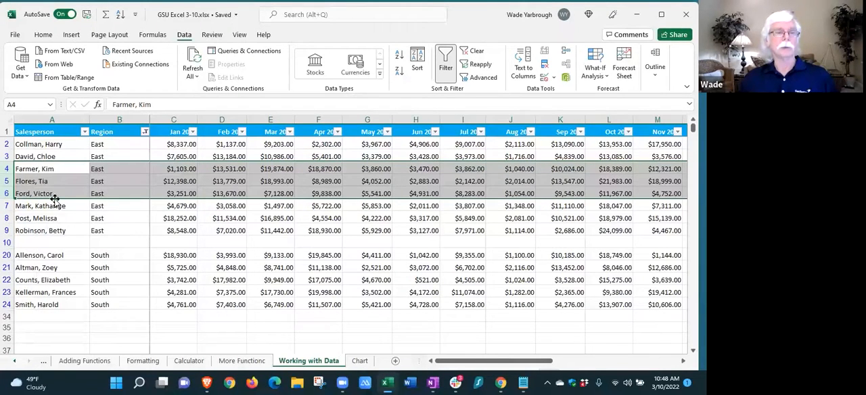
click(33, 194)
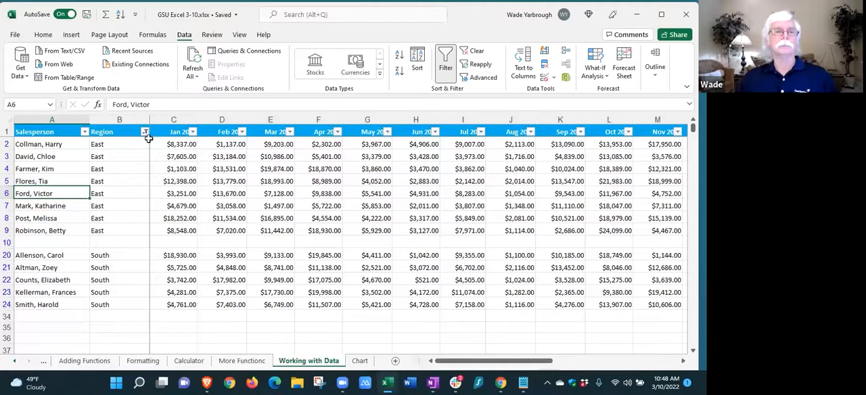
Clear the filter from the Region column
mouse_move(145, 135)
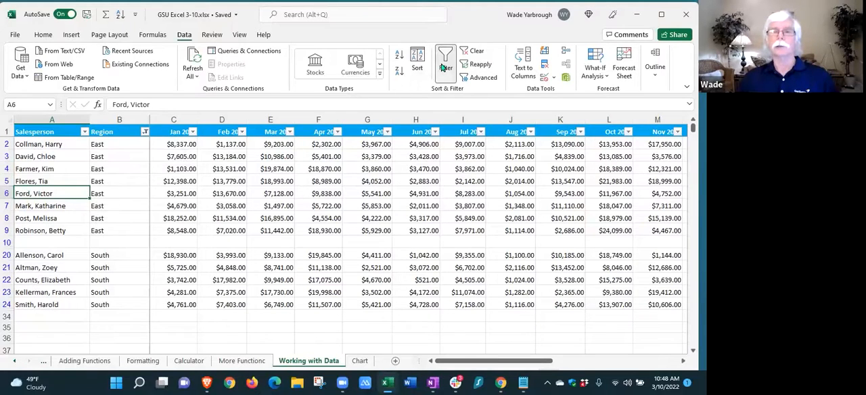
click(145, 132)
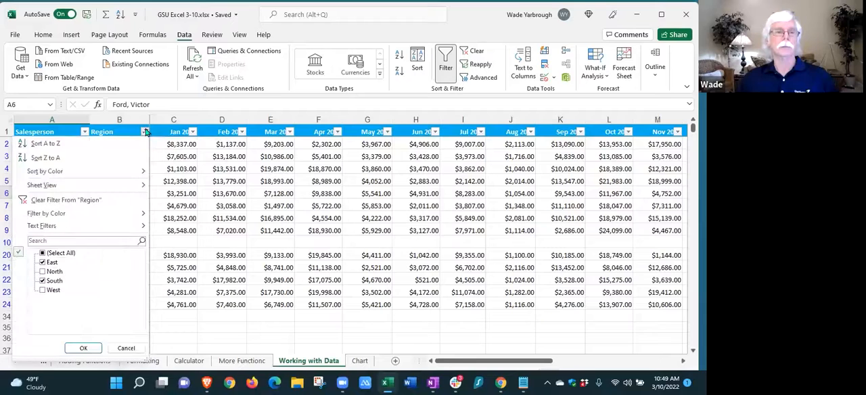
click(42, 200)
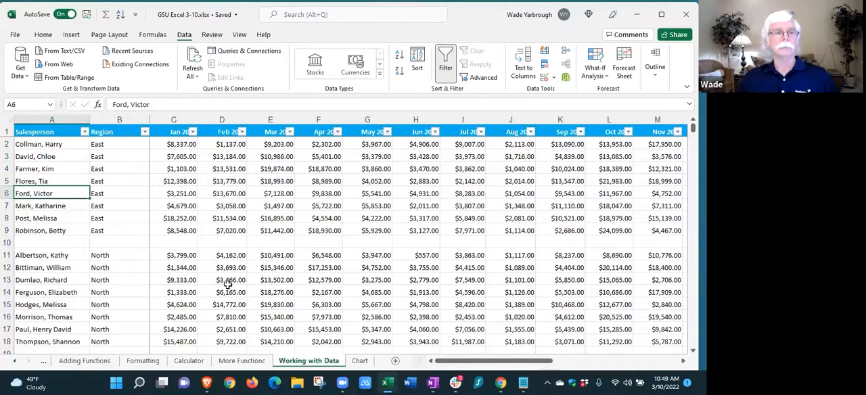
Filter the Salesperson column to show only five chosen salespeople from the East, South and West regions
click(84, 132)
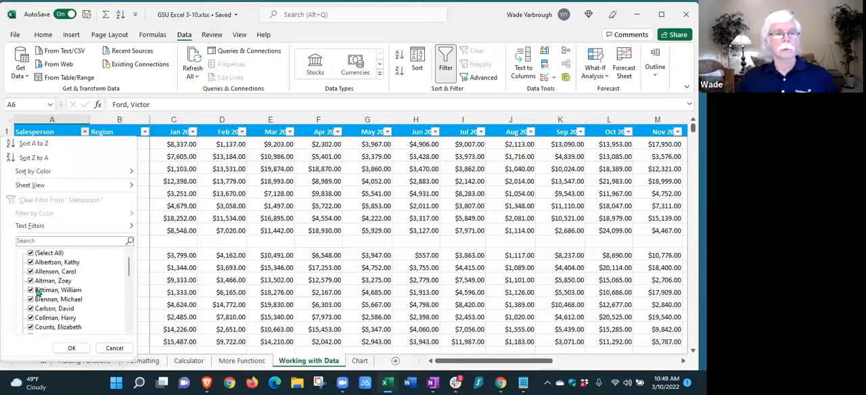
click(32, 253)
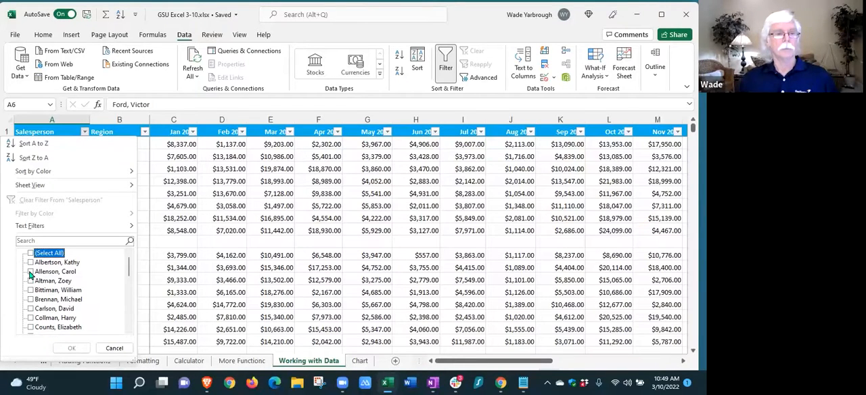
click(30, 272)
scroll(61, 300, down, 3)
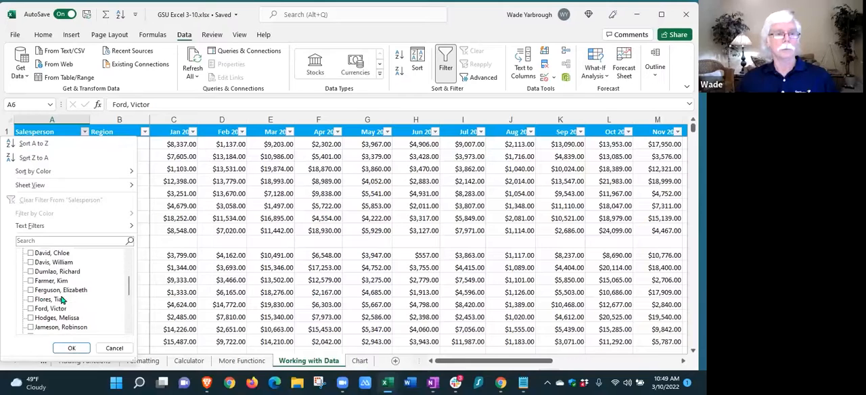
scroll(31, 302, down, 2)
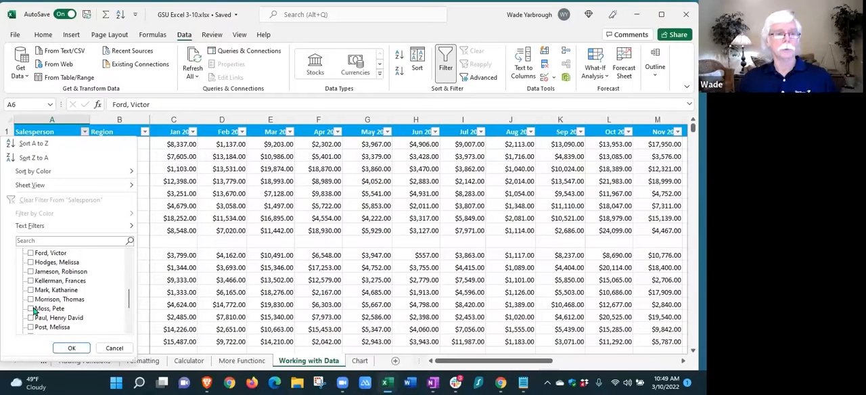
click(30, 308)
click(31, 280)
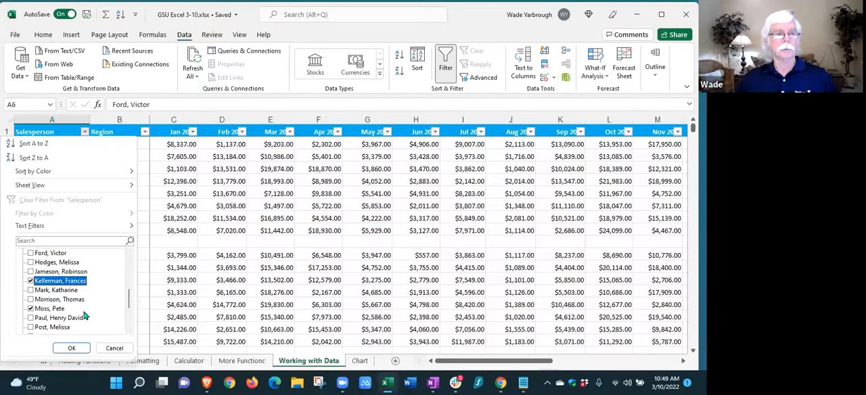
click(71, 348)
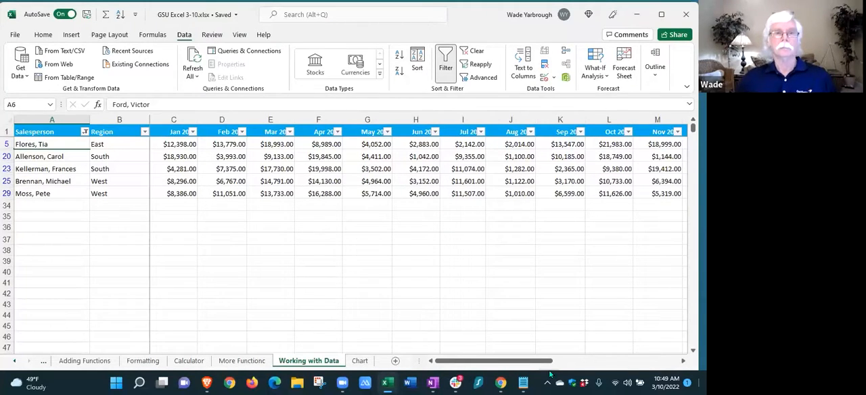
Clear the filter from the Salesperson column
click(84, 132)
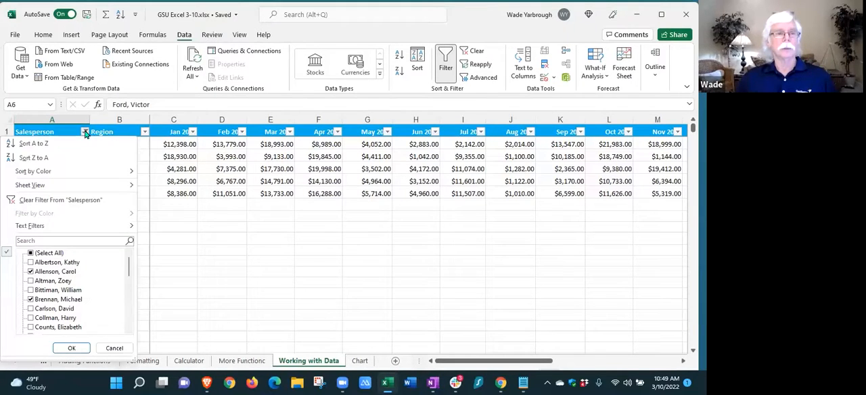
click(65, 200)
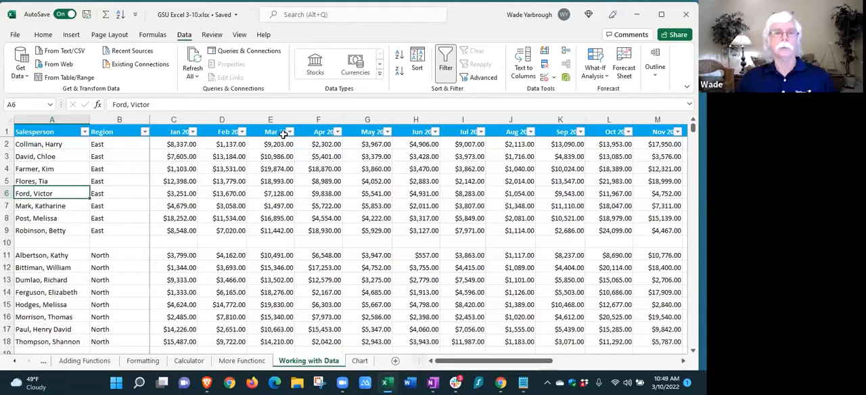
Filter the Mar 2020 column with a Top 10 number filter showing the top 10 items
click(290, 132)
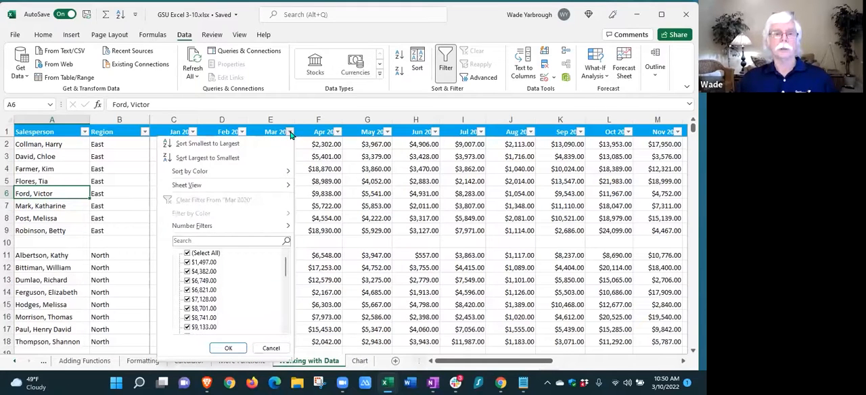
mouse_move(213, 230)
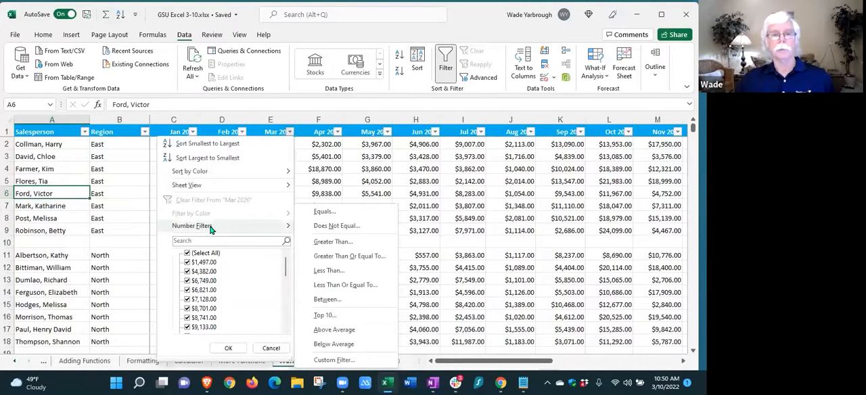
click(324, 316)
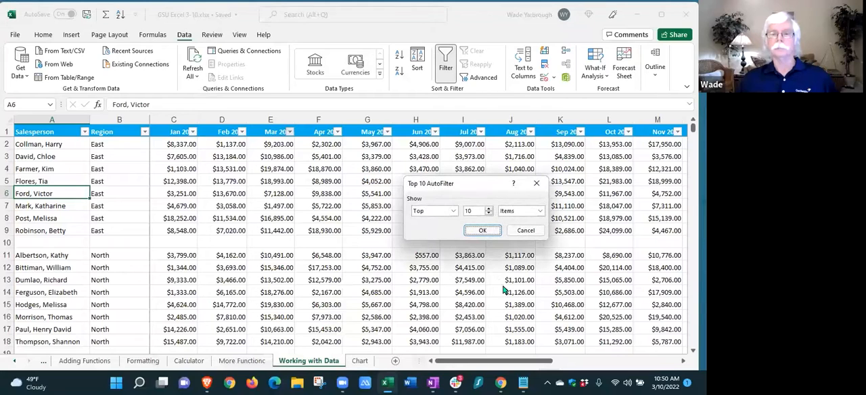
click(489, 215)
click(490, 214)
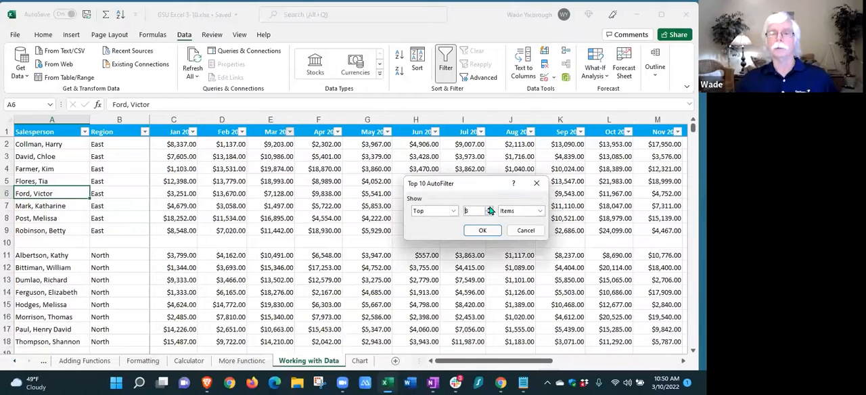
click(490, 208)
click(490, 208)
click(453, 211)
click(453, 212)
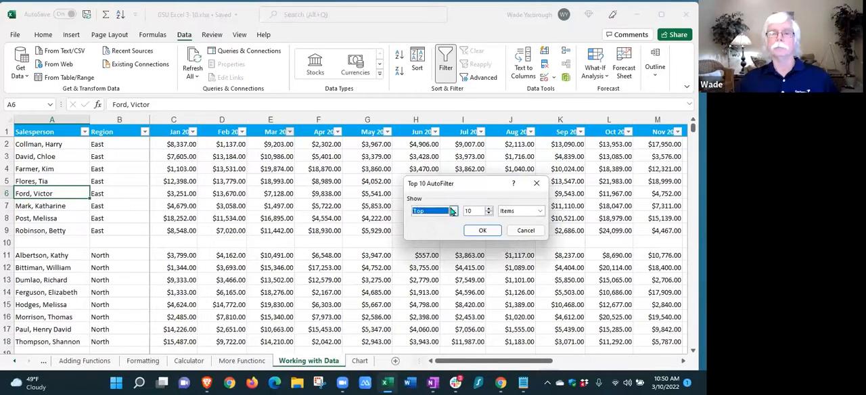
click(482, 231)
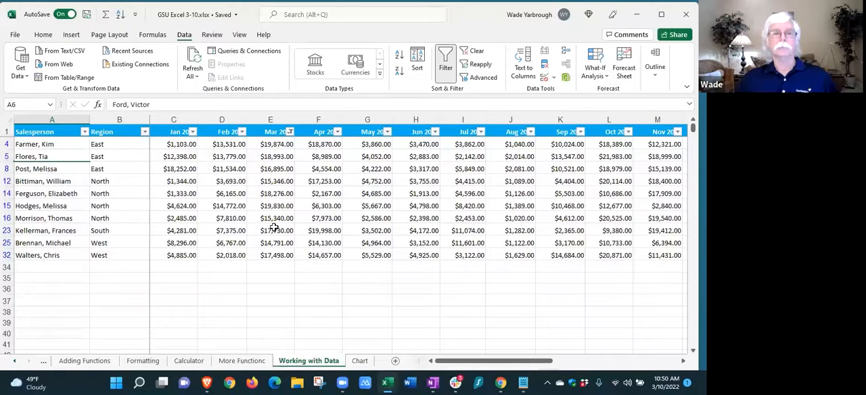
Sort the filtered records by the Mar 2020 column from largest to smallest
click(290, 132)
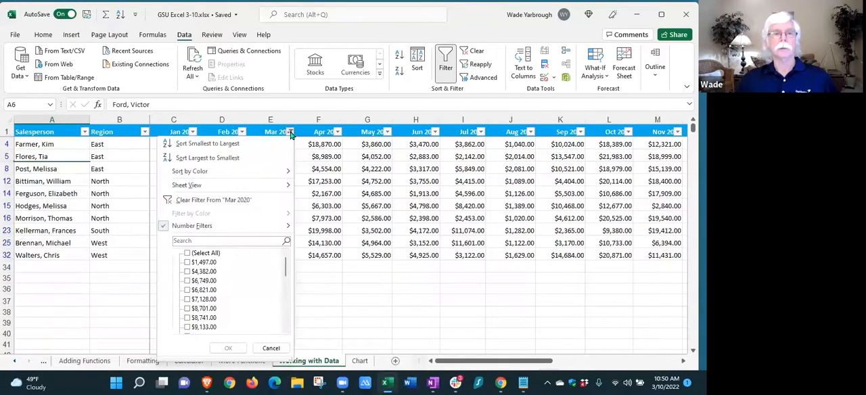
mouse_move(264, 174)
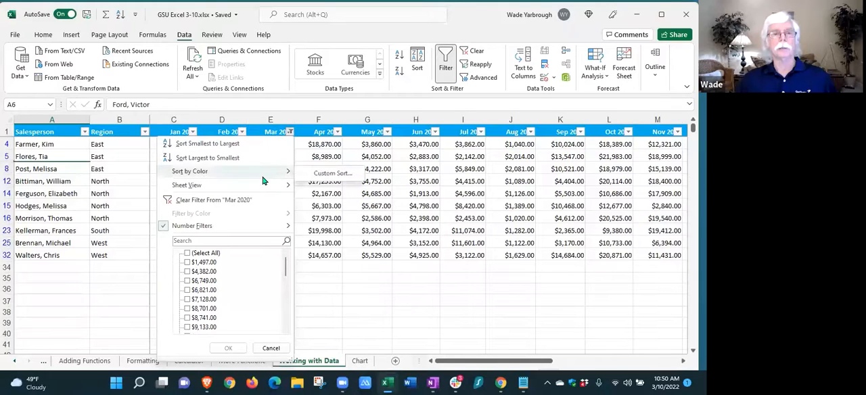
click(218, 159)
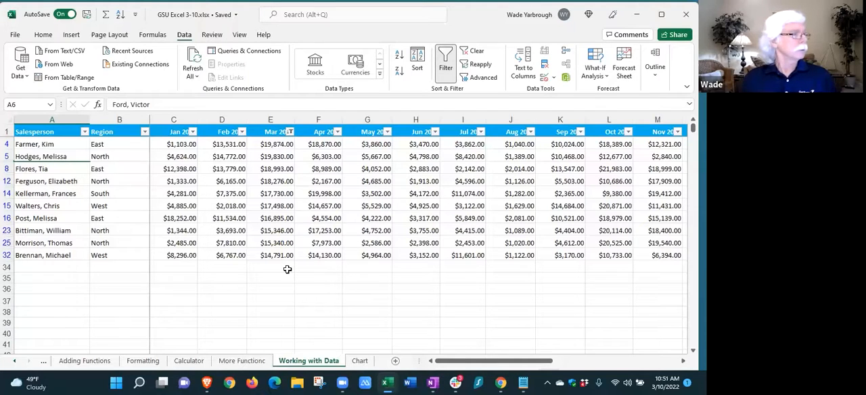
Remove the Mar 2020 filter by turning the column filters off, and turn the filters back on for the header row
click(289, 132)
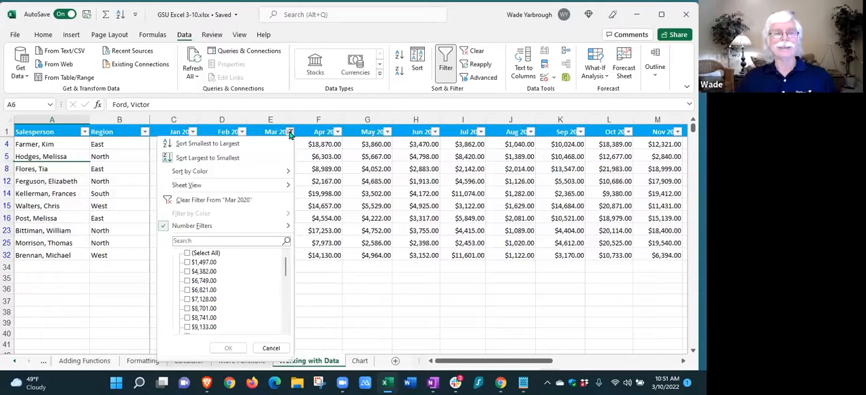
click(337, 283)
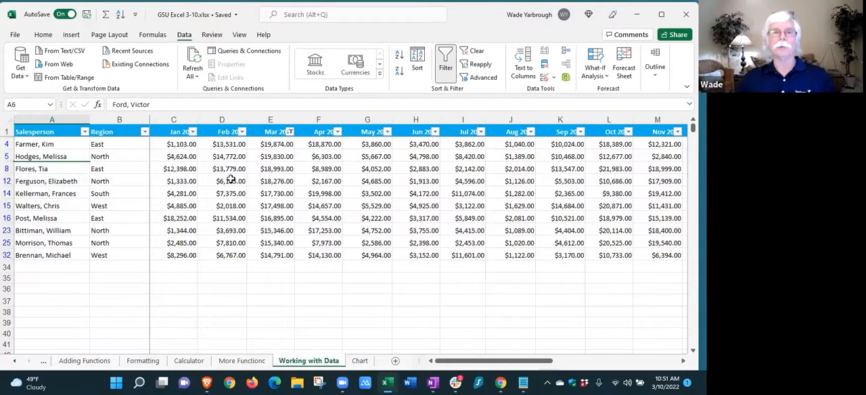
click(445, 63)
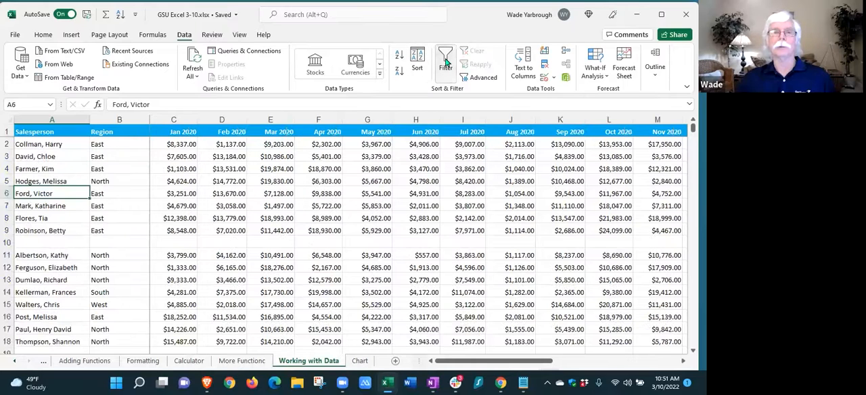
click(445, 63)
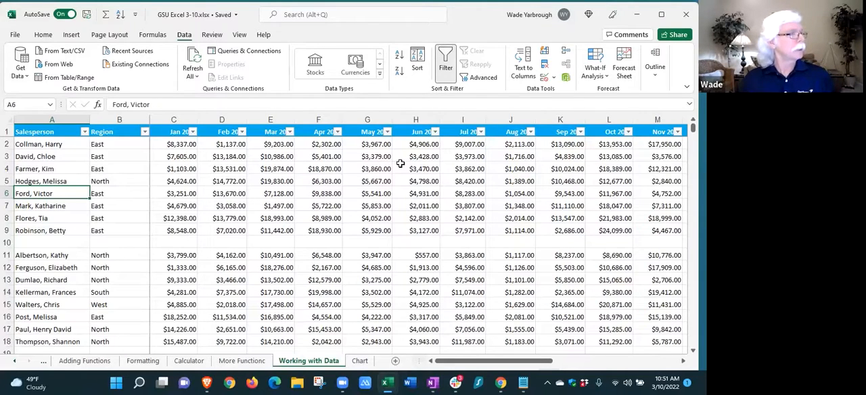
Insert the recommended Clustered Column chart from range A1:F6 on the Chart sheet and place it beside the data, starting at row 1
click(360, 361)
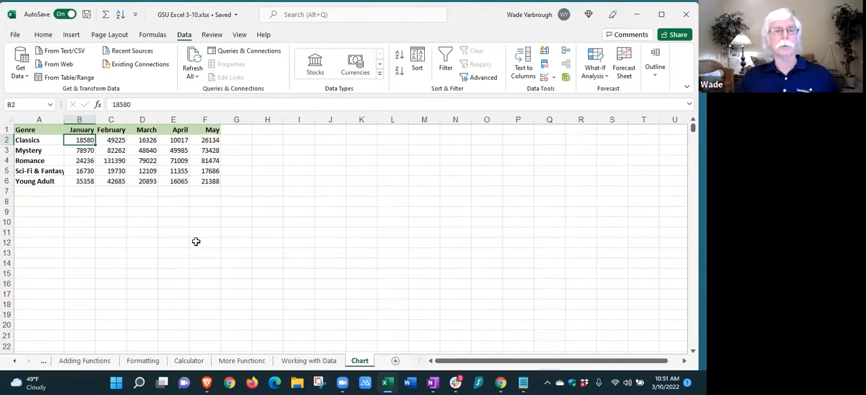
drag(30, 132, 195, 181)
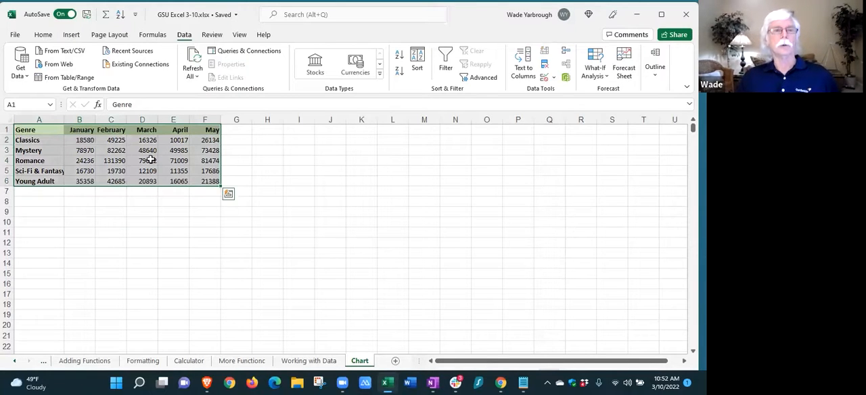
click(71, 36)
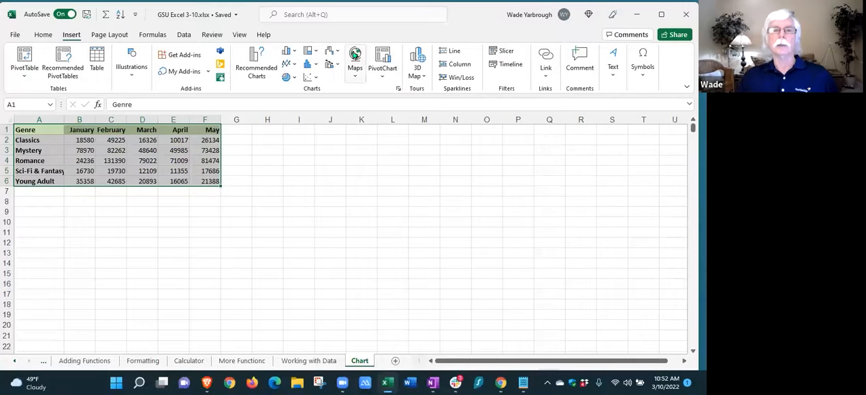
click(253, 59)
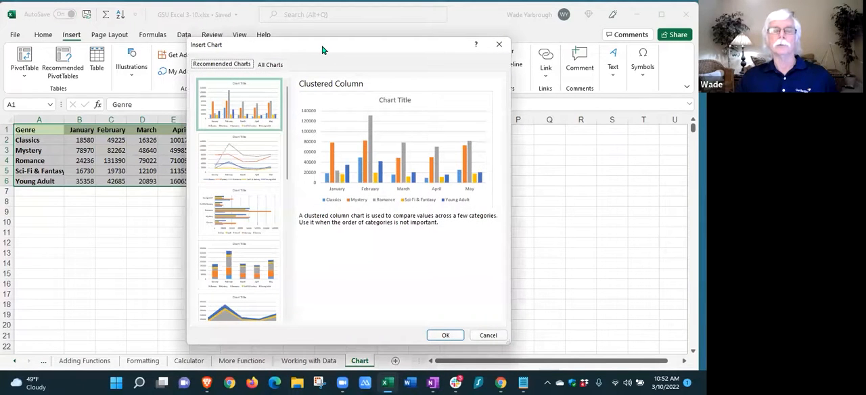
drag(322, 49, 399, 45)
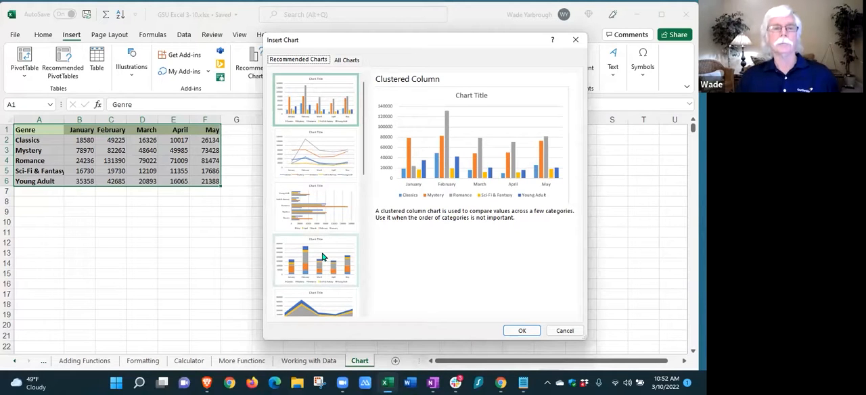
scroll(322, 257, down, 3)
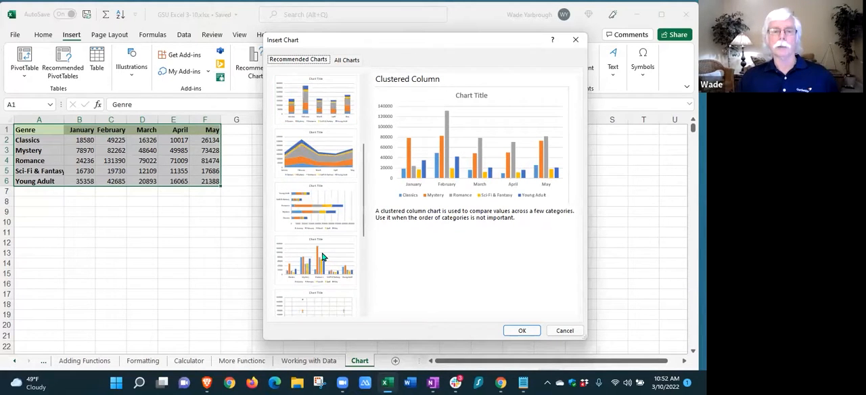
scroll(322, 256, up, 3)
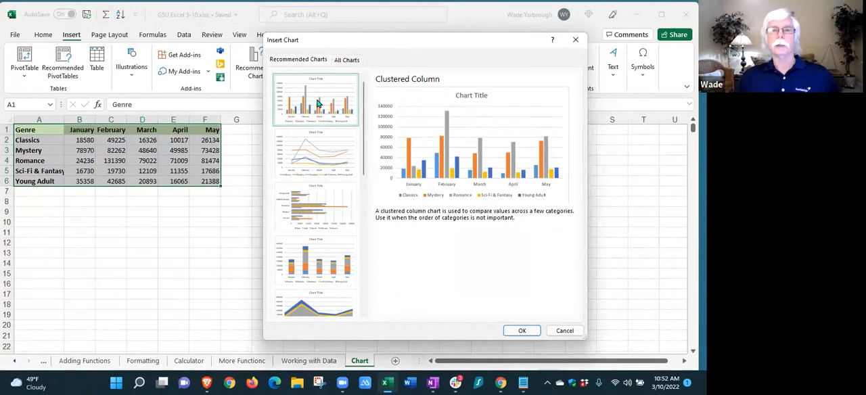
click(521, 332)
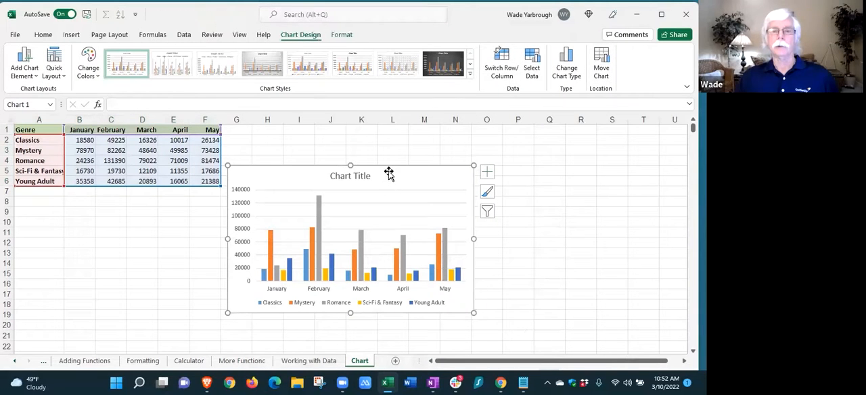
drag(388, 168, 393, 130)
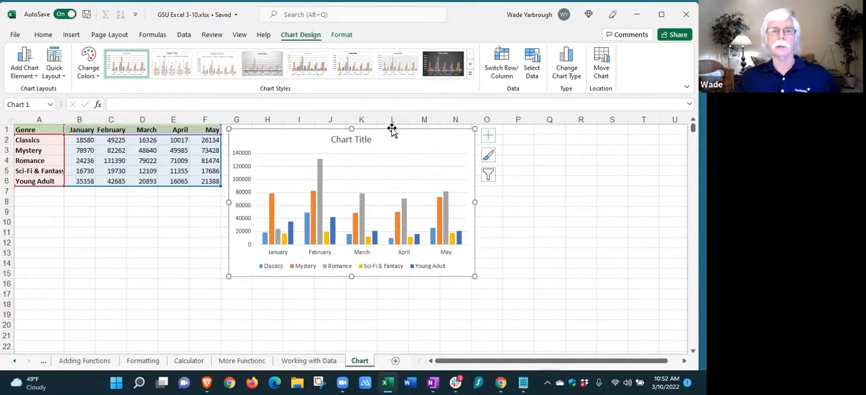
Set the chart title to "Sales by Genre by Month"
click(346, 139)
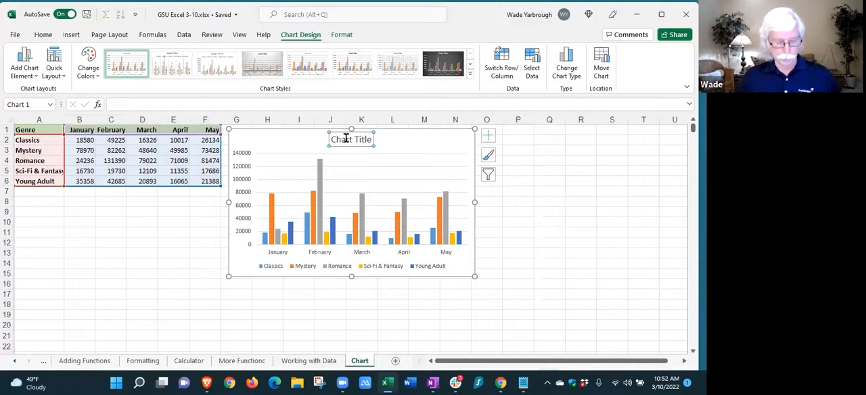
text(Sales by)
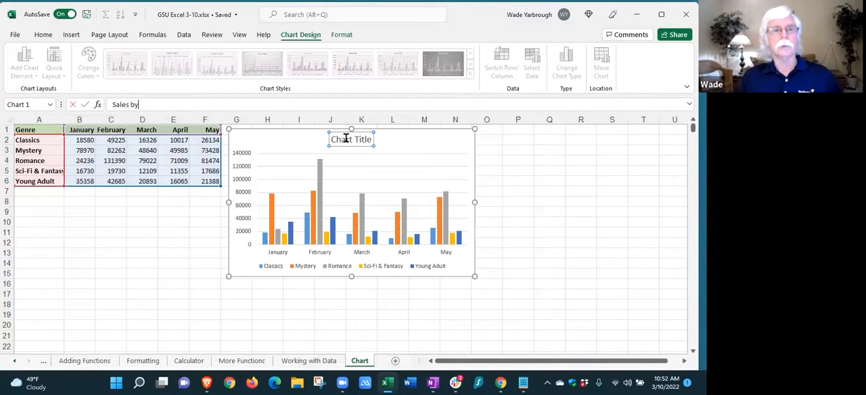
text( Genre by Month)
key(Return)
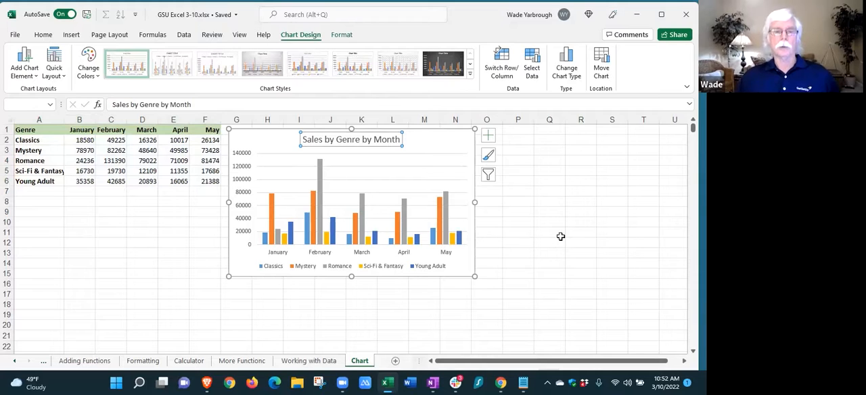
Apply the chart style with a gray gradient background and data labels on the columns to the genre sales chart
click(418, 174)
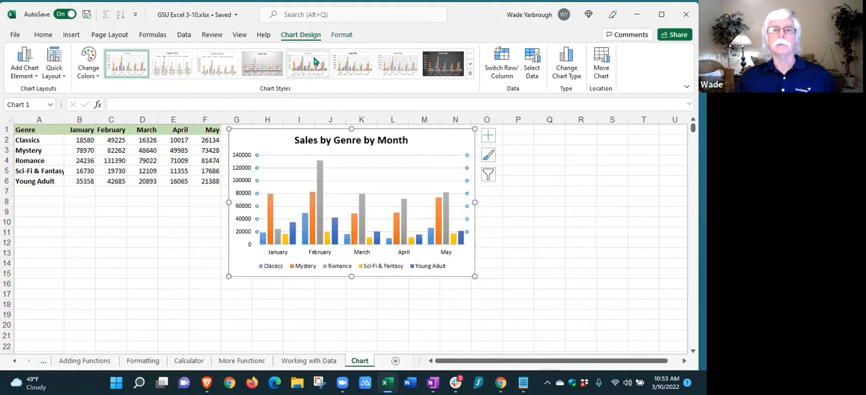
click(259, 63)
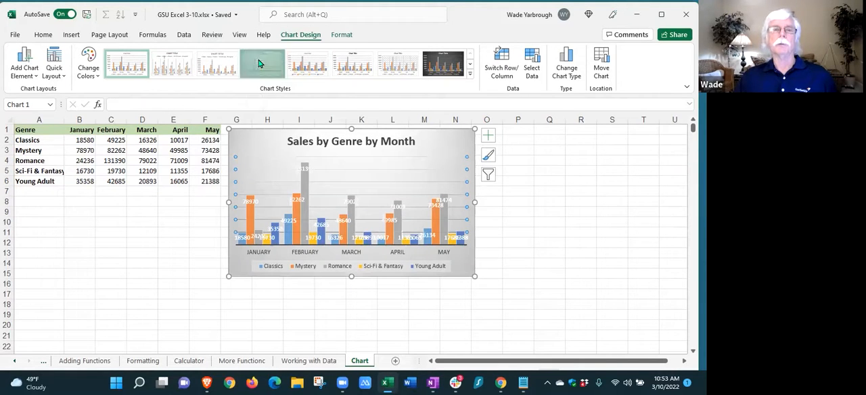
click(541, 222)
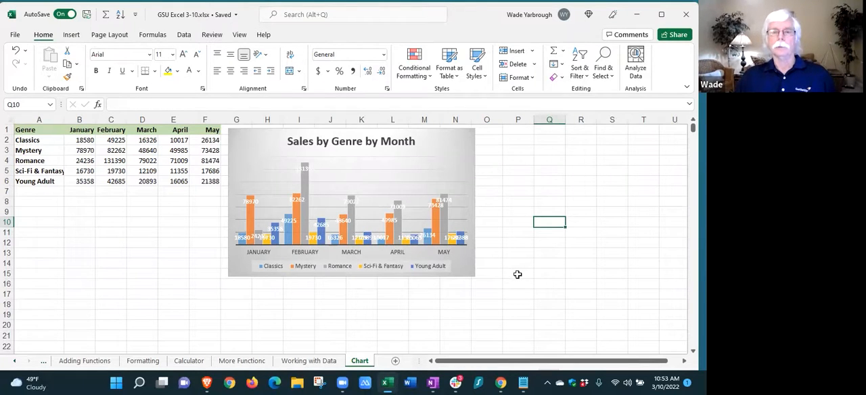
scroll(517, 274, down, 2)
scroll(517, 274, up, 2)
click(101, 234)
Insert a 2-D Line with Markers chart from the genre sales data in A1:F6
drag(27, 125, 200, 179)
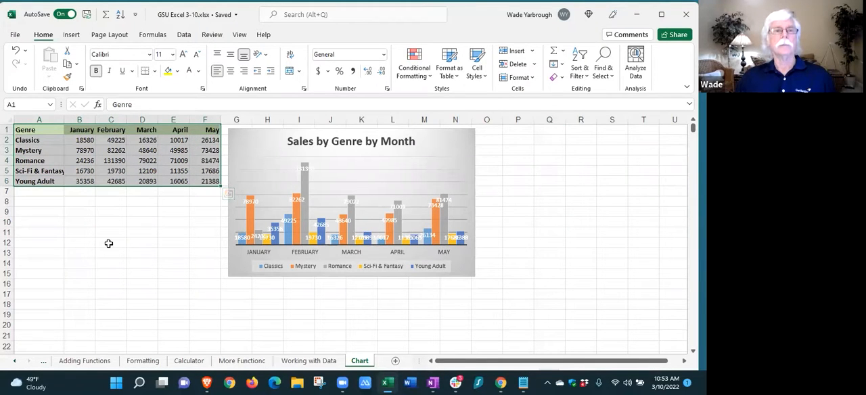
click(73, 36)
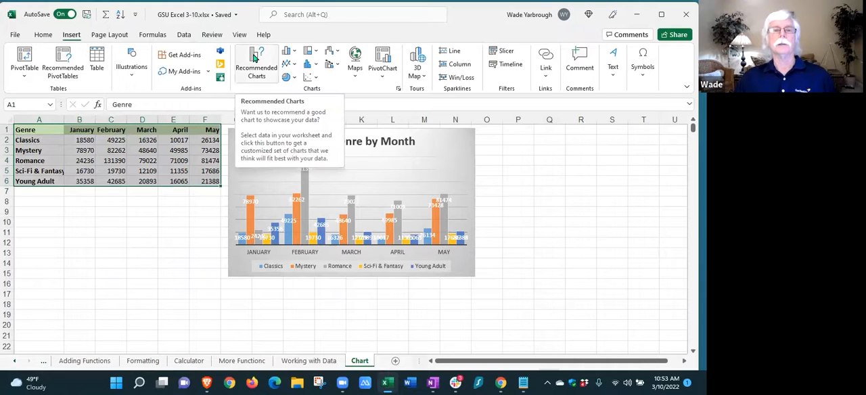
click(295, 66)
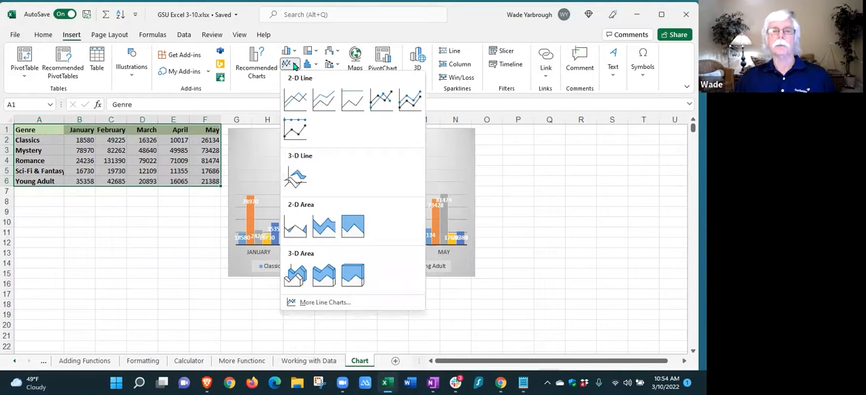
click(380, 100)
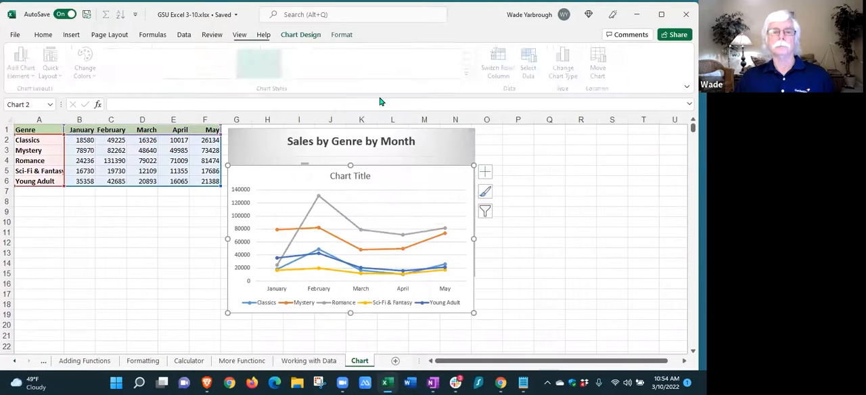
Separate the overlapping charts, placing the line chart directly below the data and the column chart at row 1 from column H
click(356, 145)
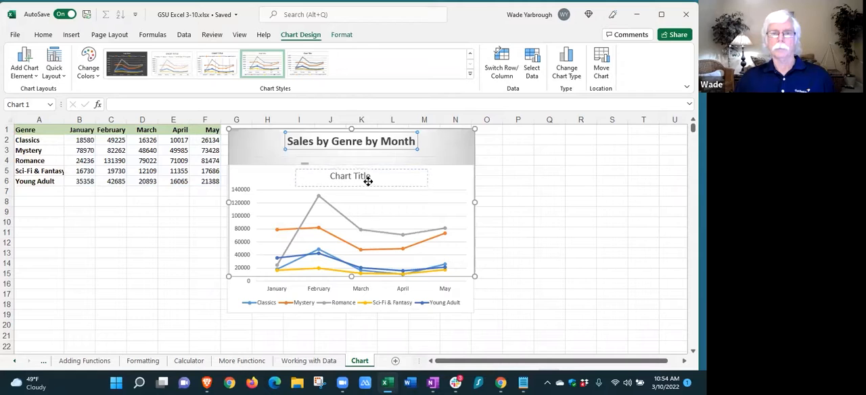
drag(368, 181, 368, 181)
mouse_move(433, 134)
mouse_down()
mouse_move(439, 142)
mouse_move(398, 124)
mouse_move(436, 130)
mouse_up()
drag(379, 169, 166, 191)
drag(326, 132, 366, 128)
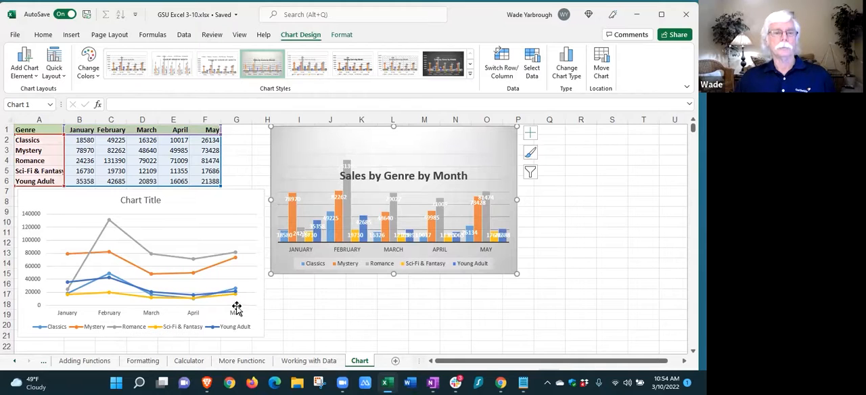
Apply the dark-background chart style with glowing lines to the line chart
click(93, 232)
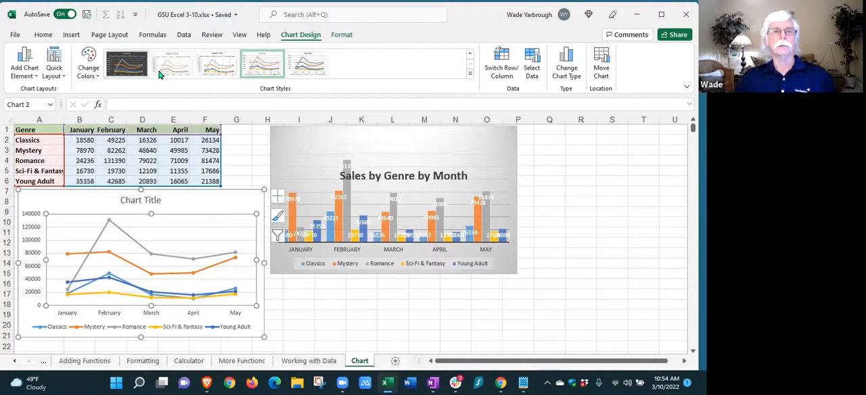
click(279, 317)
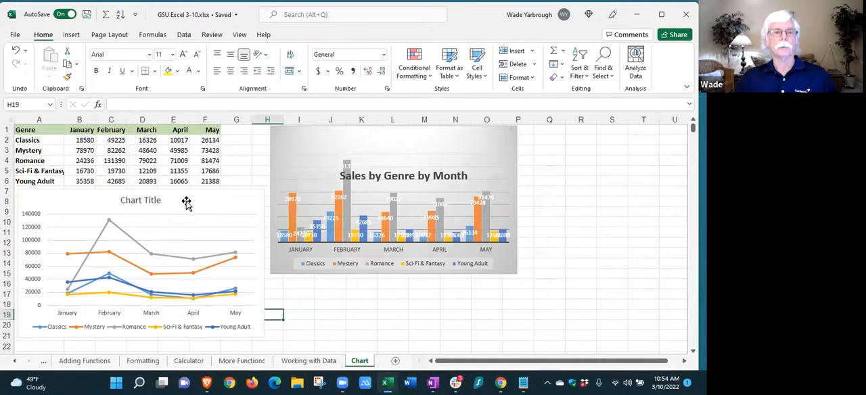
click(187, 203)
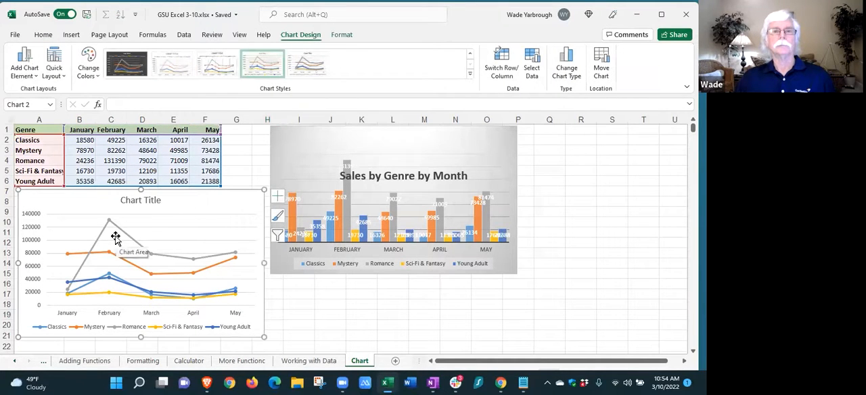
click(120, 55)
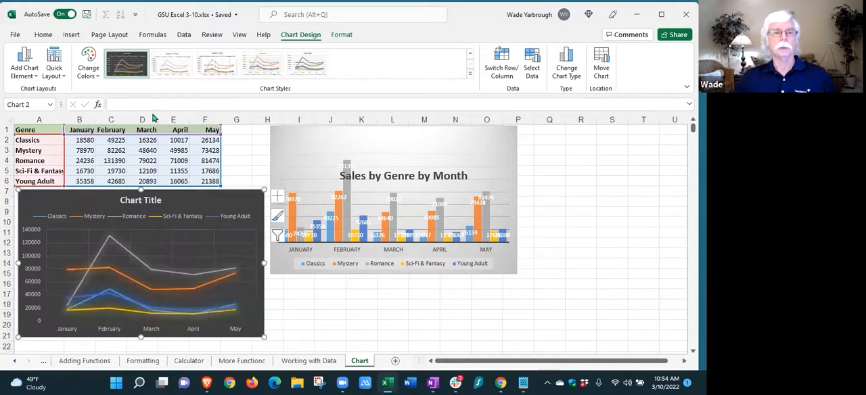
click(421, 319)
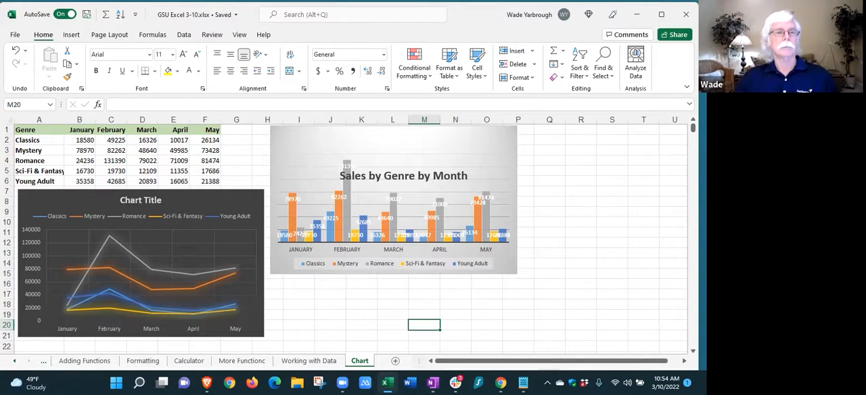
Insert the recommended Pie chart from the genre and January columns, A1:B6
click(30, 132)
drag(29, 150, 70, 181)
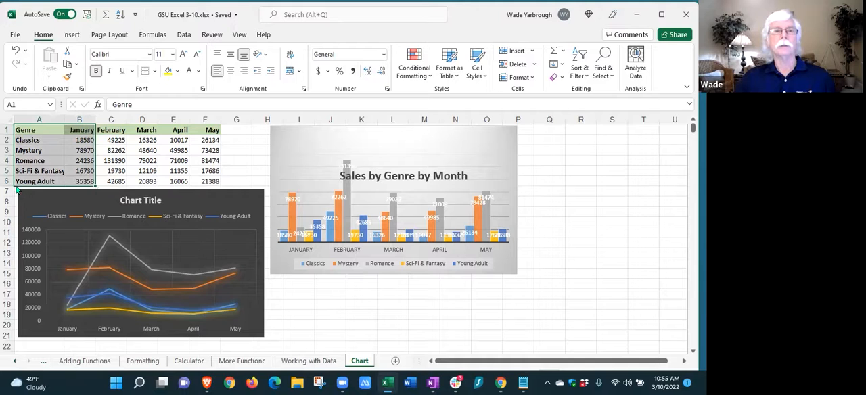
click(72, 35)
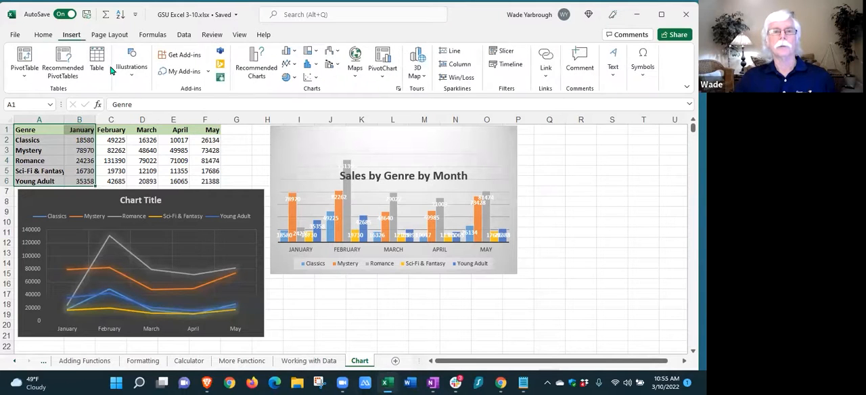
click(258, 63)
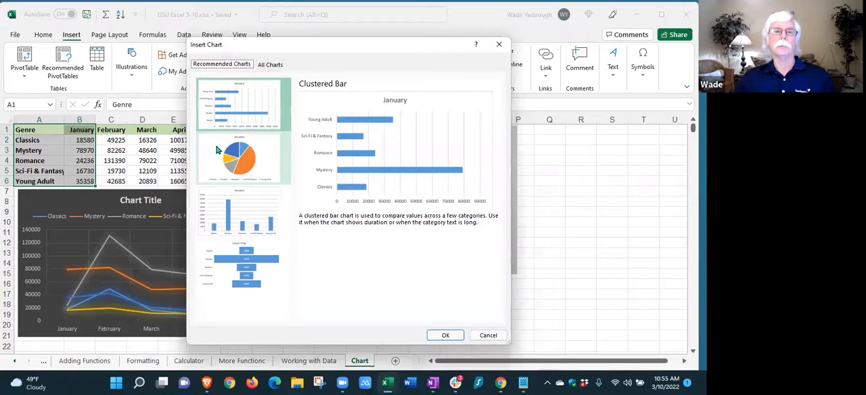
click(237, 156)
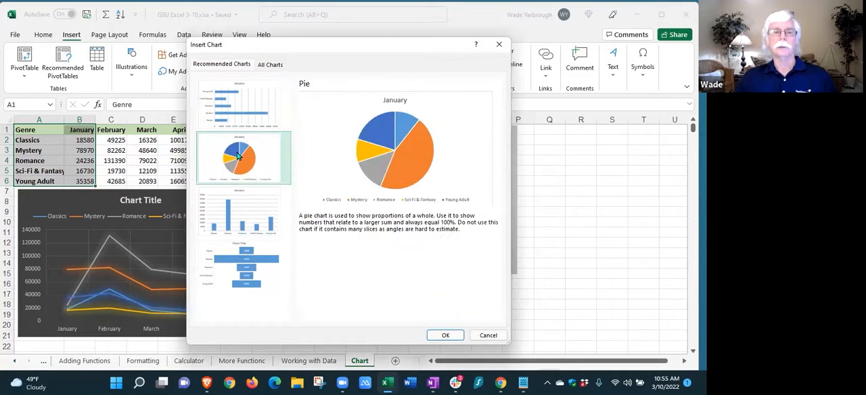
click(440, 334)
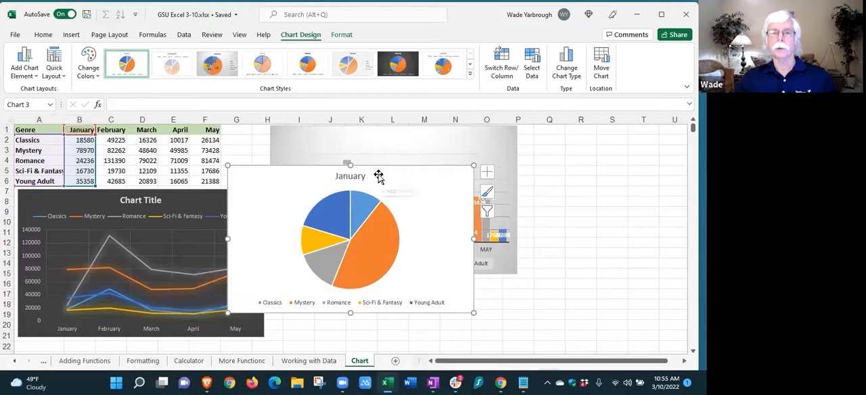
Apply the gray gradient style with percentage labels to the January pie chart and align it directly beneath the column chart
drag(379, 175, 429, 197)
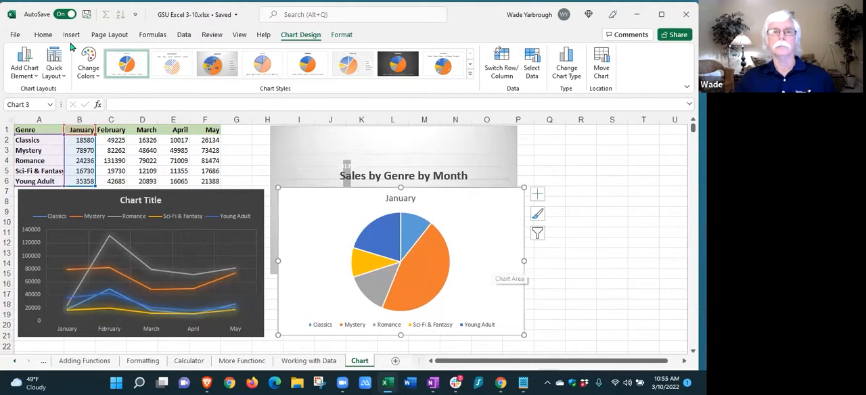
click(217, 64)
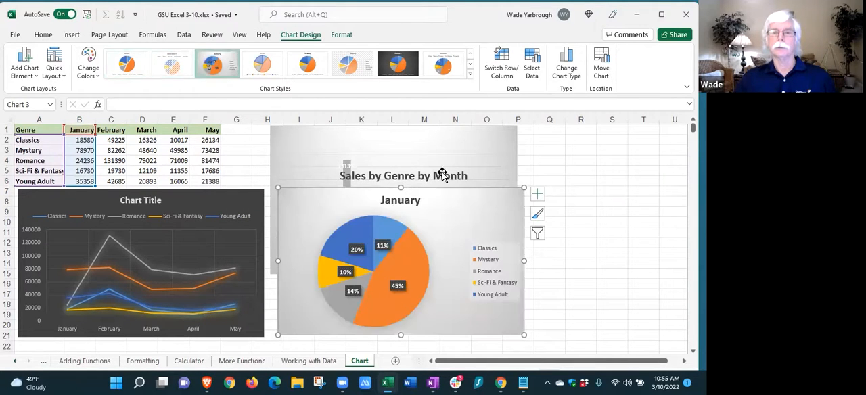
drag(435, 194, 437, 283)
scroll(562, 248, down, 2)
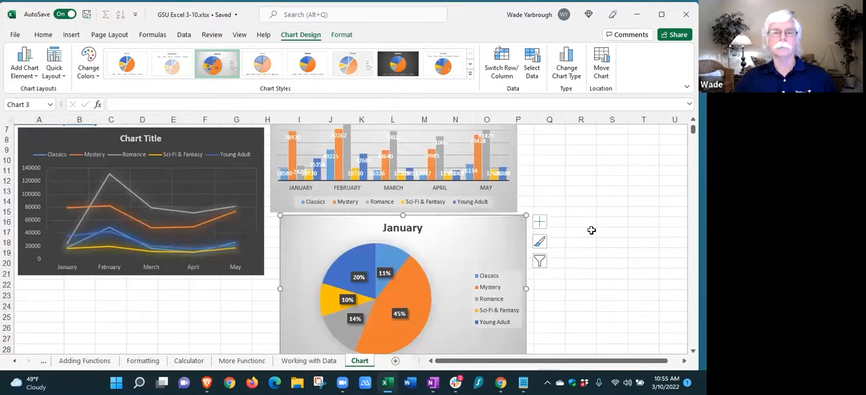
click(592, 230)
scroll(585, 232, up, 2)
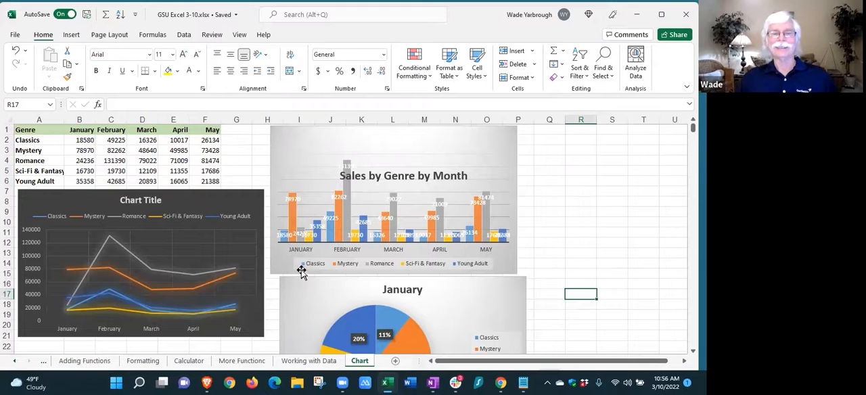
drag(314, 288, 304, 289)
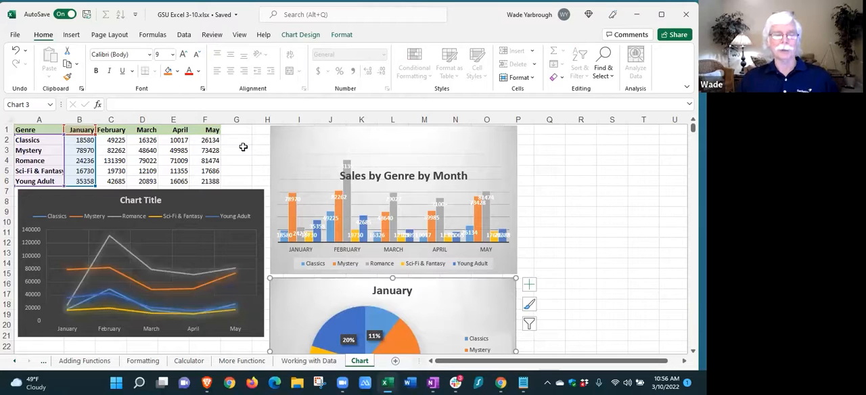
Add a data table to the Sales by Genre by Month chart and stretch the chart downward to row 20
click(418, 170)
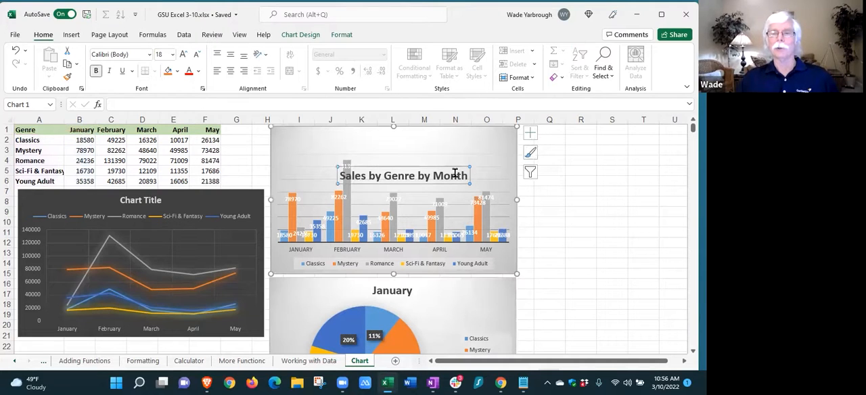
click(531, 154)
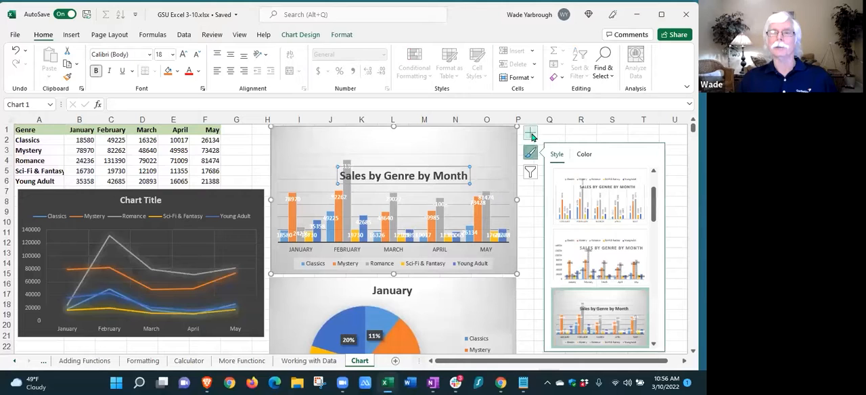
click(531, 134)
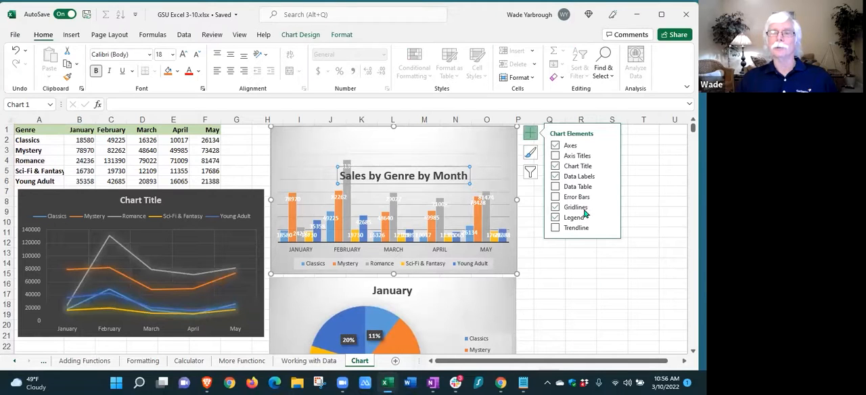
click(557, 187)
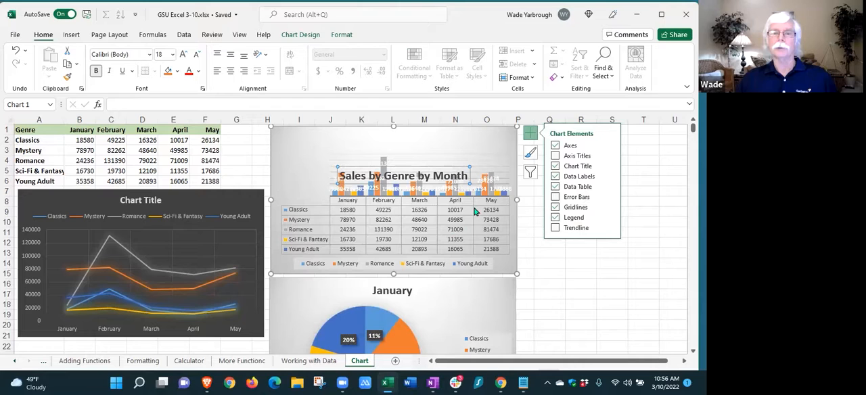
drag(391, 273, 372, 326)
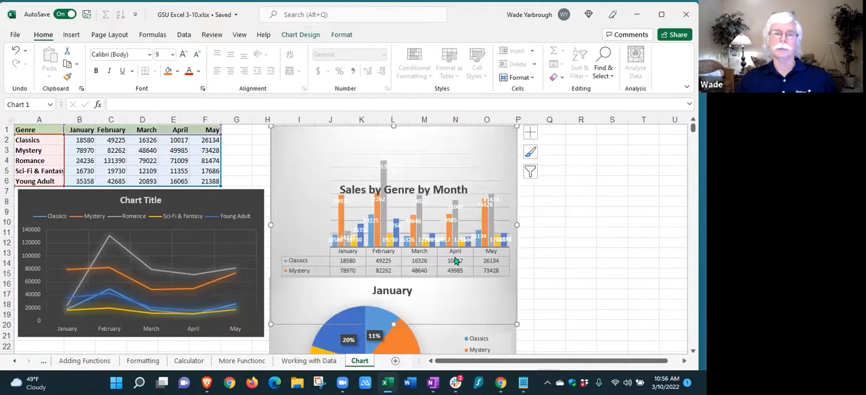
click(567, 221)
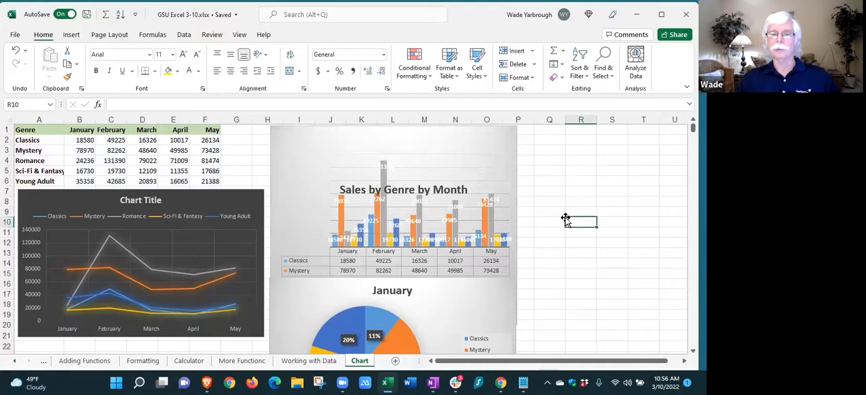
Undo the column chart's resizing and its added data table
click(15, 51)
click(15, 51)
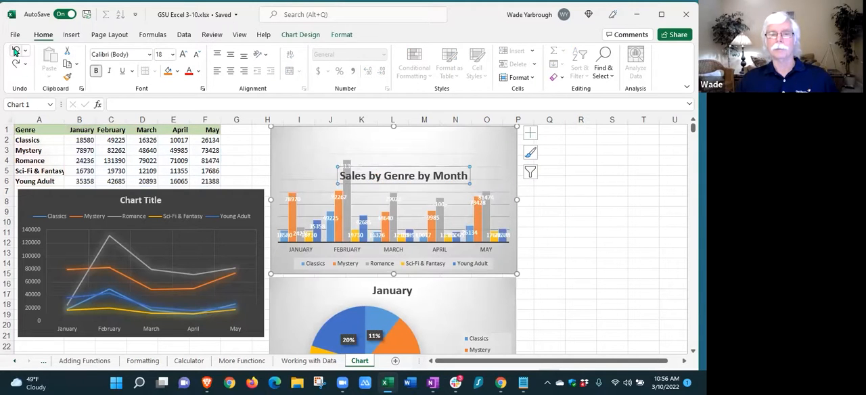
click(567, 235)
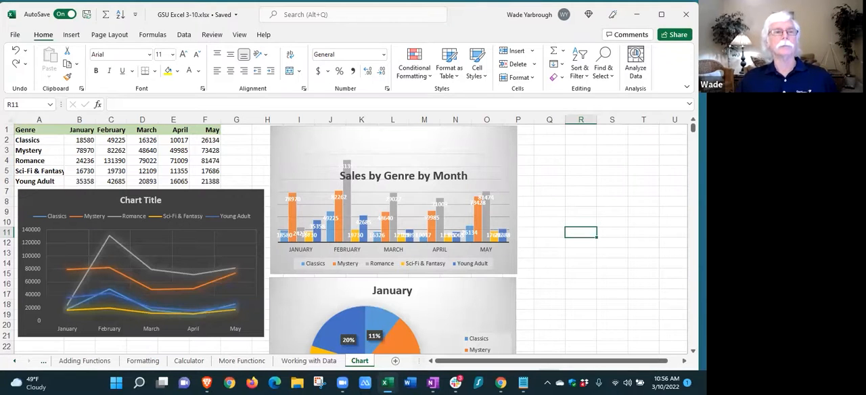
Check the print preview of the Chart sheet and return to the worksheet
click(15, 35)
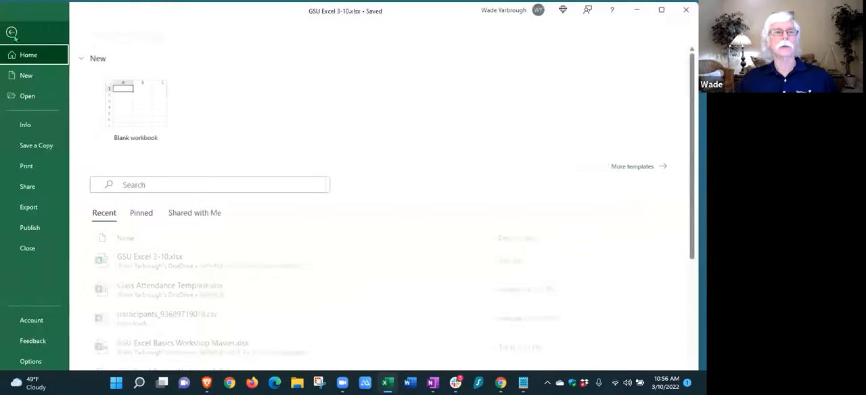
click(28, 166)
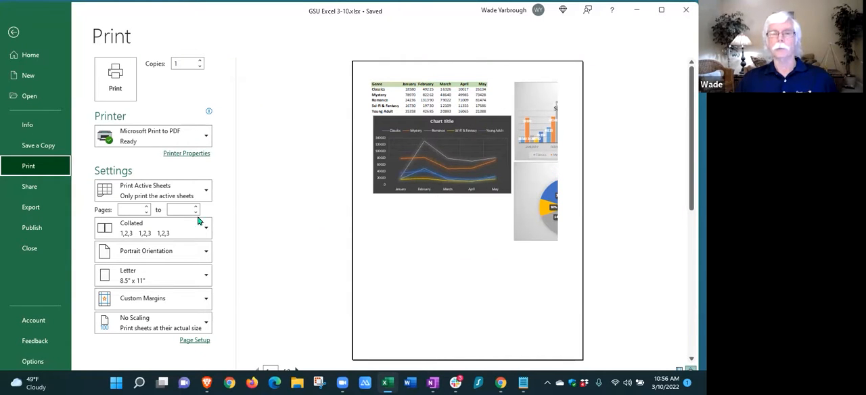
click(13, 33)
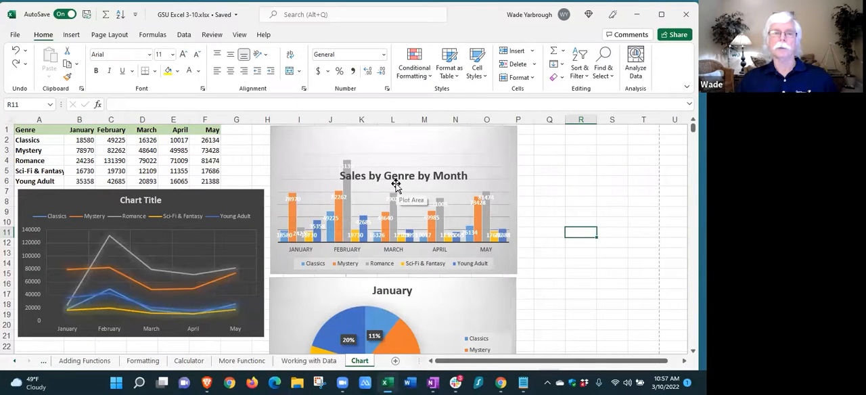
Preview printing only the line chart below the data table, check the available print scope options, and return to the worksheet
click(153, 236)
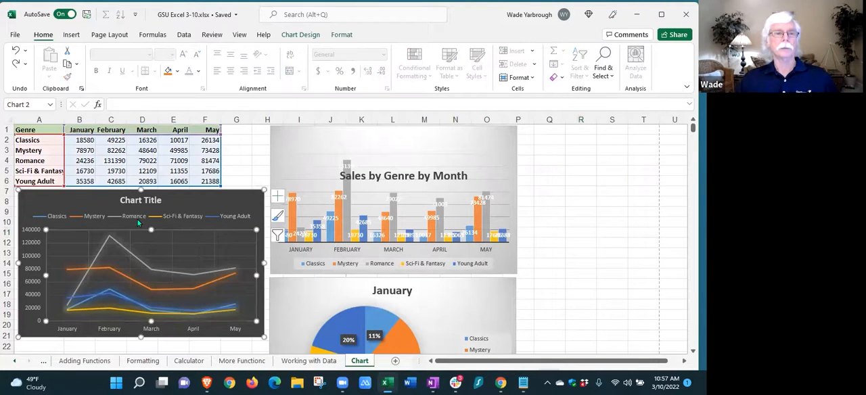
click(193, 205)
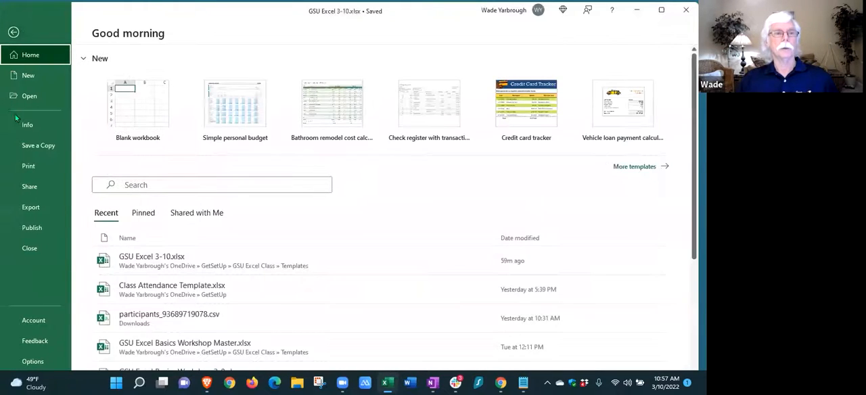
click(24, 165)
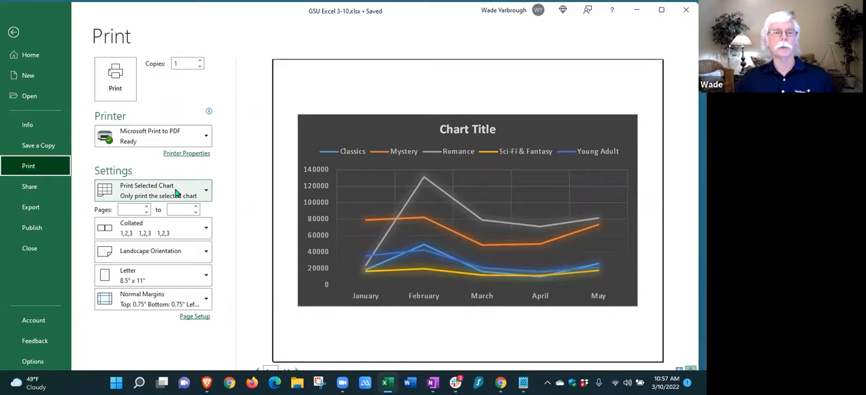
click(205, 194)
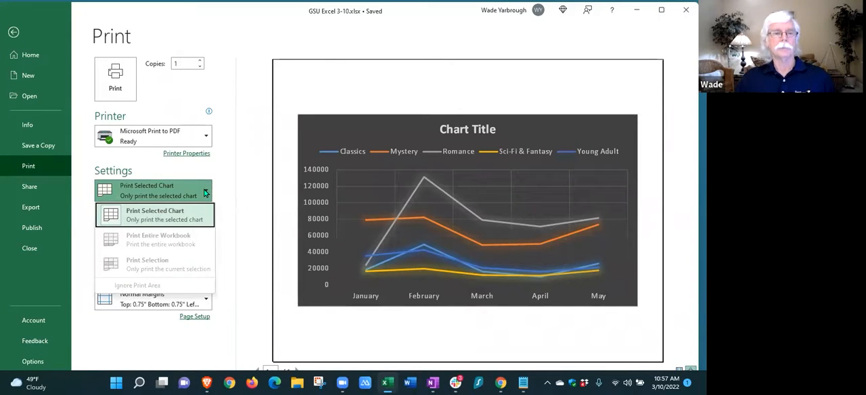
click(228, 173)
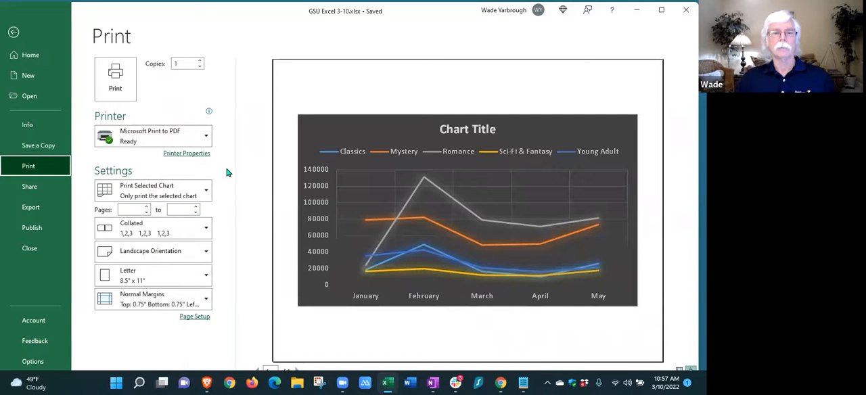
click(13, 33)
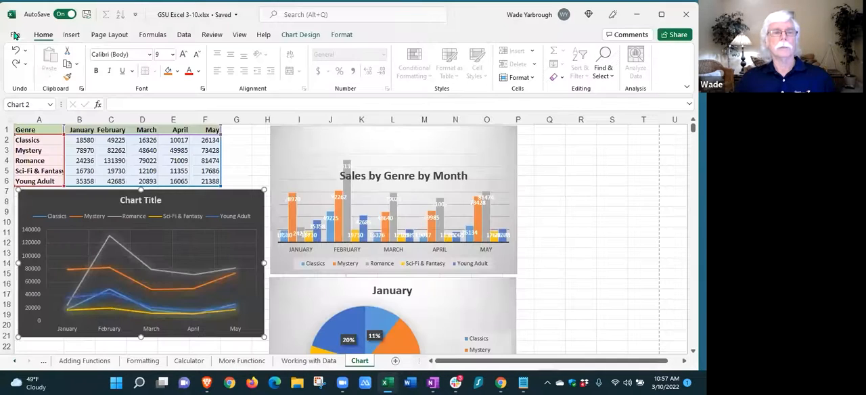
Move the line chart down so its upper edge sits at about row 9, below the sales table
click(193, 221)
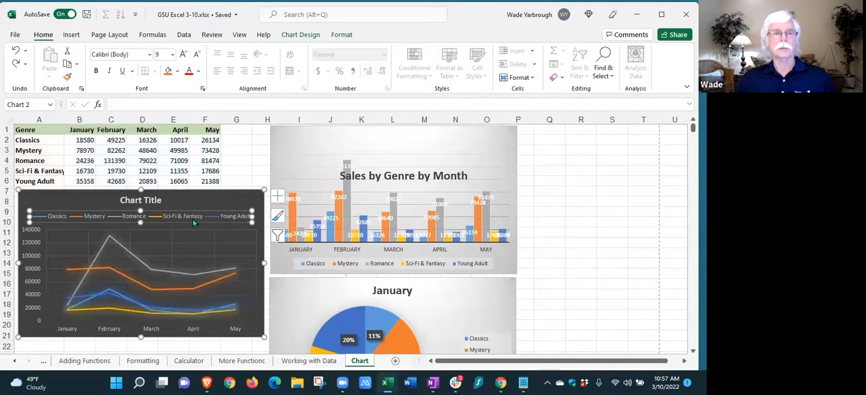
drag(191, 200, 189, 223)
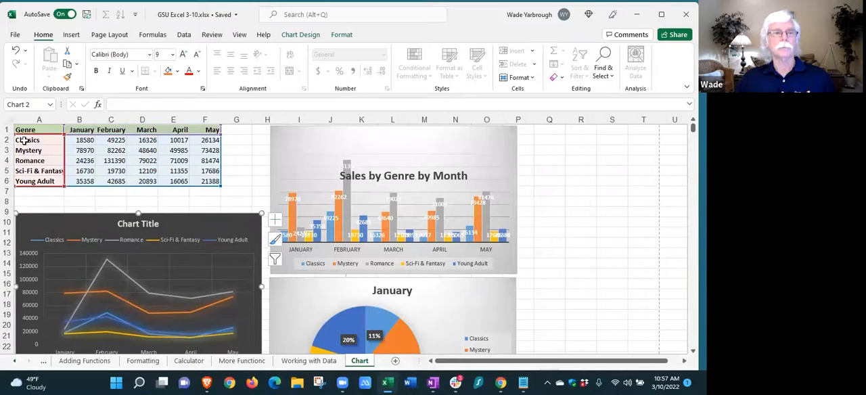
Select the sales table A1:F6 and set the print scope to Print Selection
drag(25, 130, 207, 180)
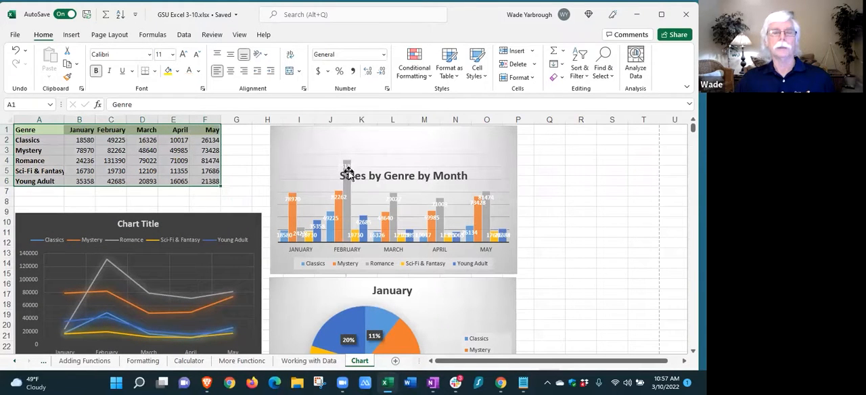
click(14, 35)
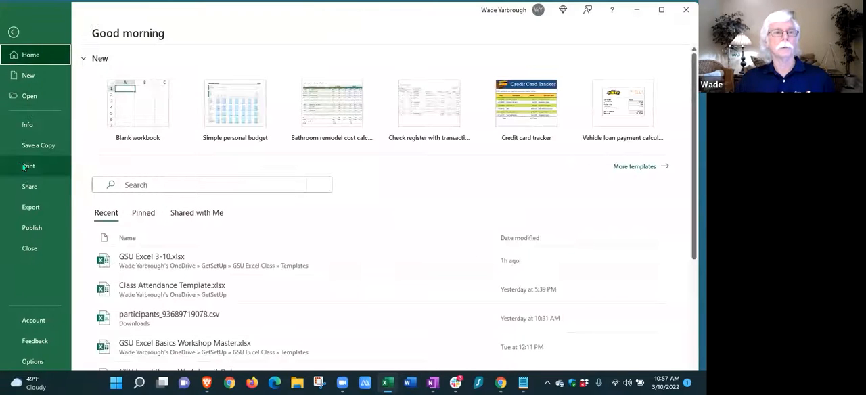
click(25, 168)
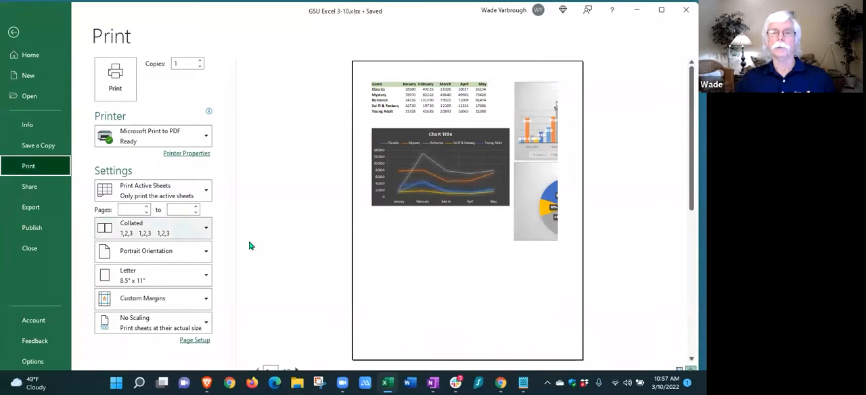
click(207, 194)
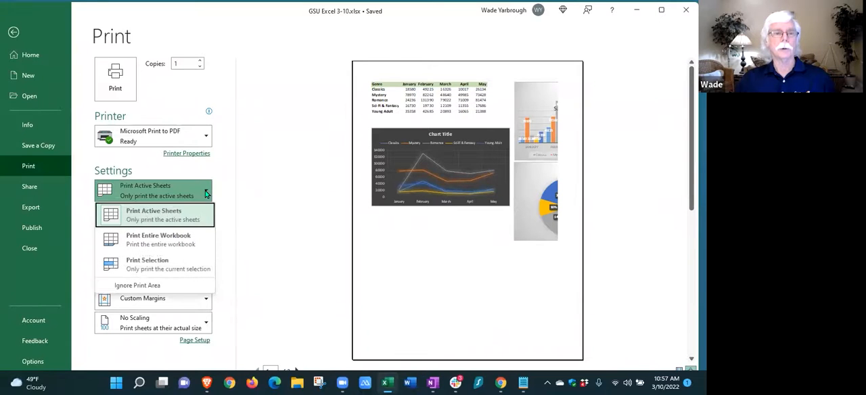
click(143, 265)
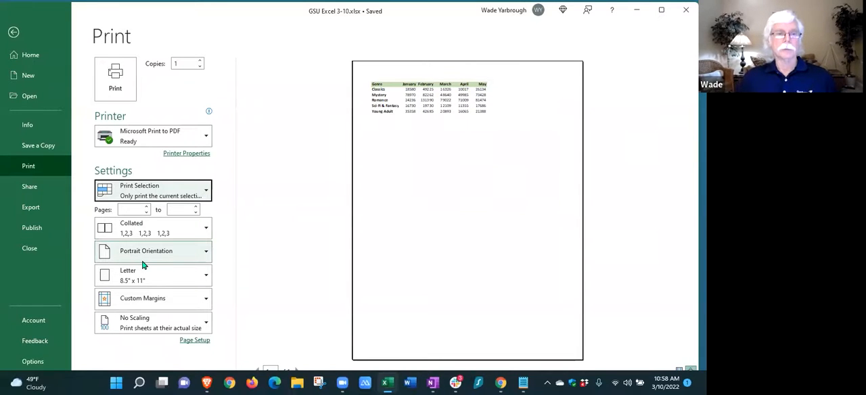
Set the print scope to Print Entire Workbook and page through the print preview to page 6
click(207, 192)
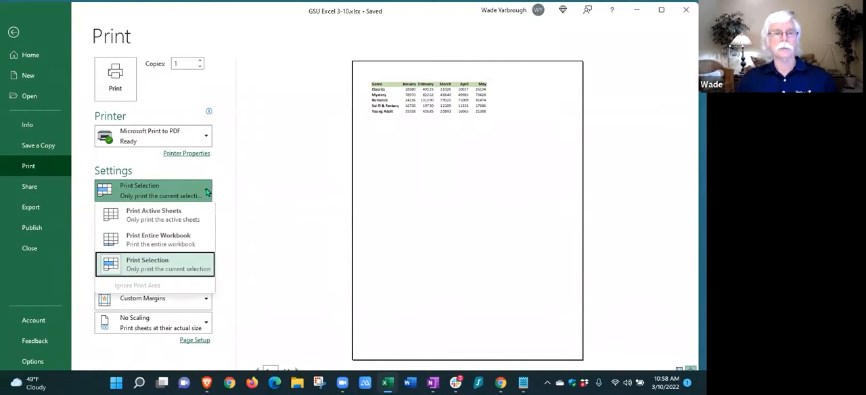
click(142, 240)
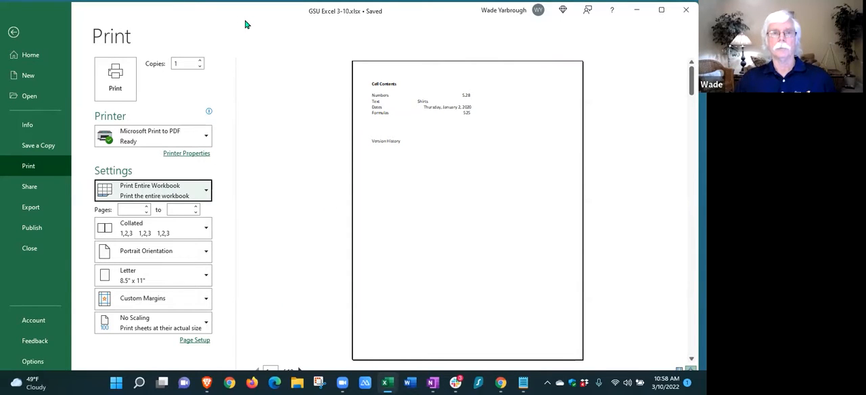
drag(247, 16, 247, 25)
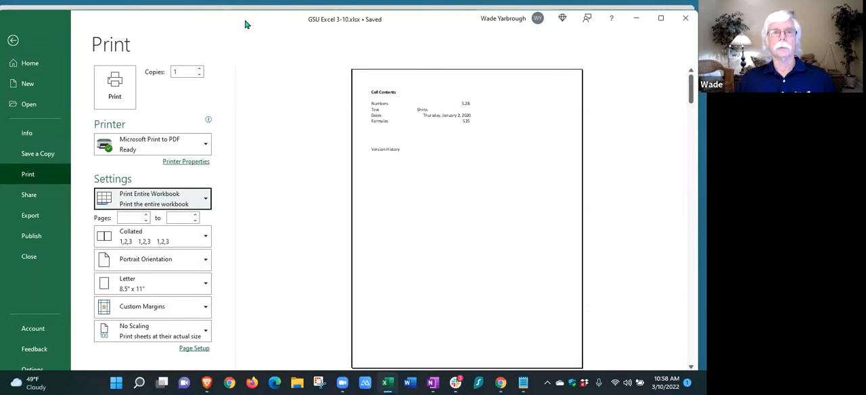
mouse_move(246, 25)
mouse_down()
mouse_move(246, 45)
mouse_move(247, 17)
mouse_up()
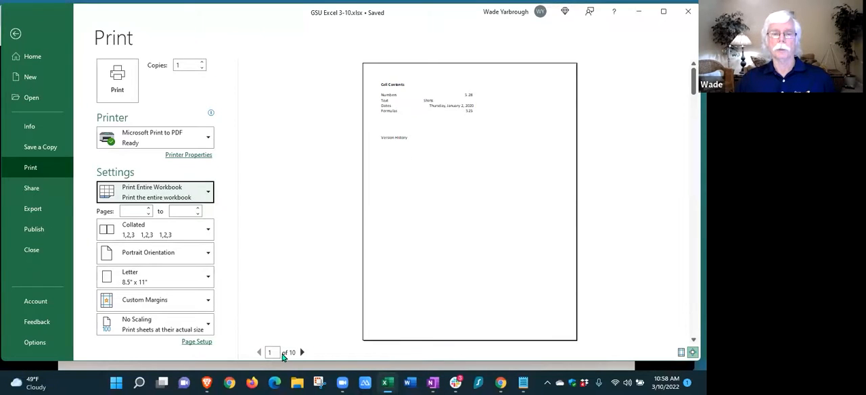
click(302, 353)
click(301, 352)
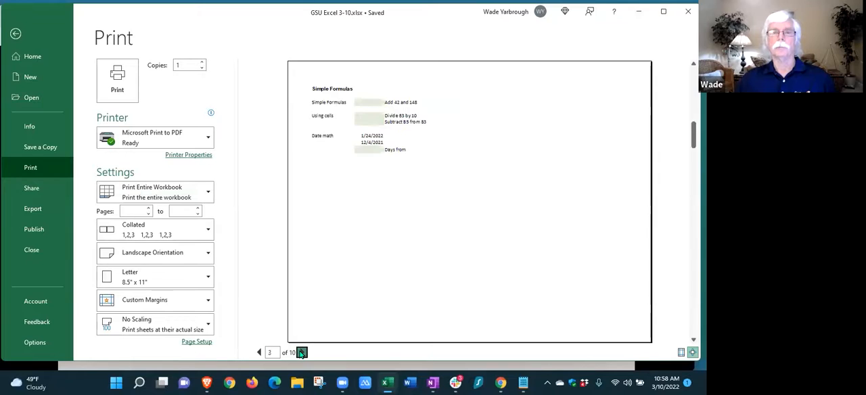
click(302, 353)
click(301, 353)
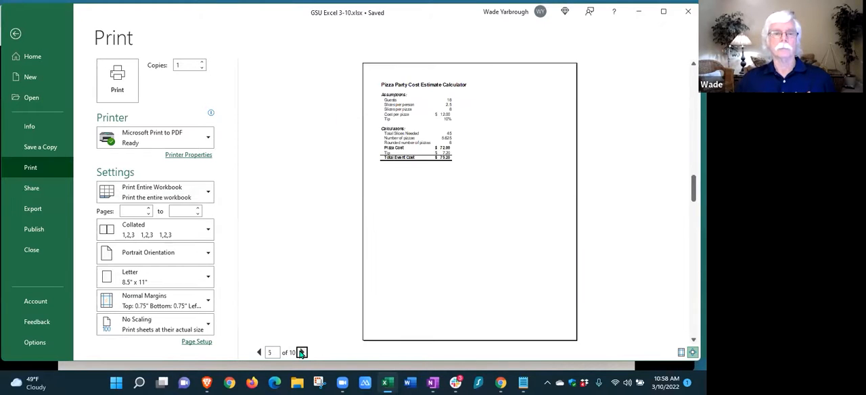
click(302, 353)
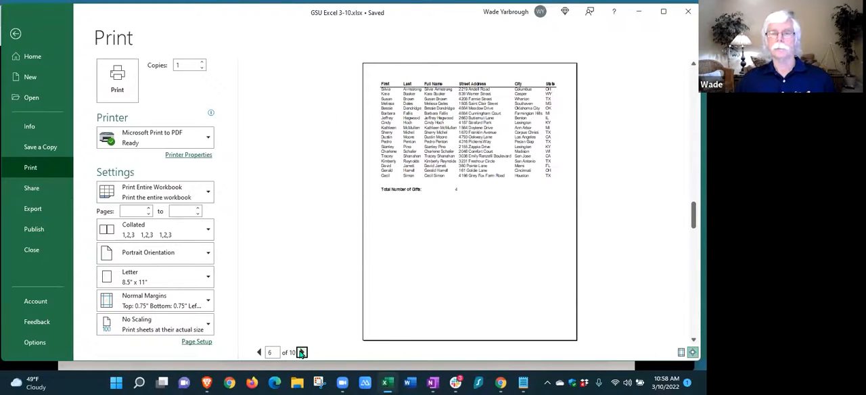